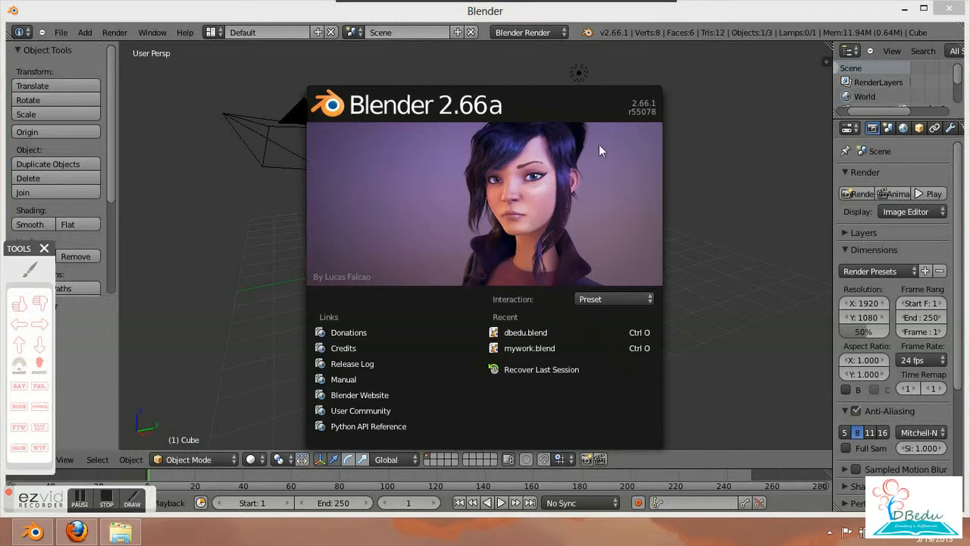
left_click(29, 269)
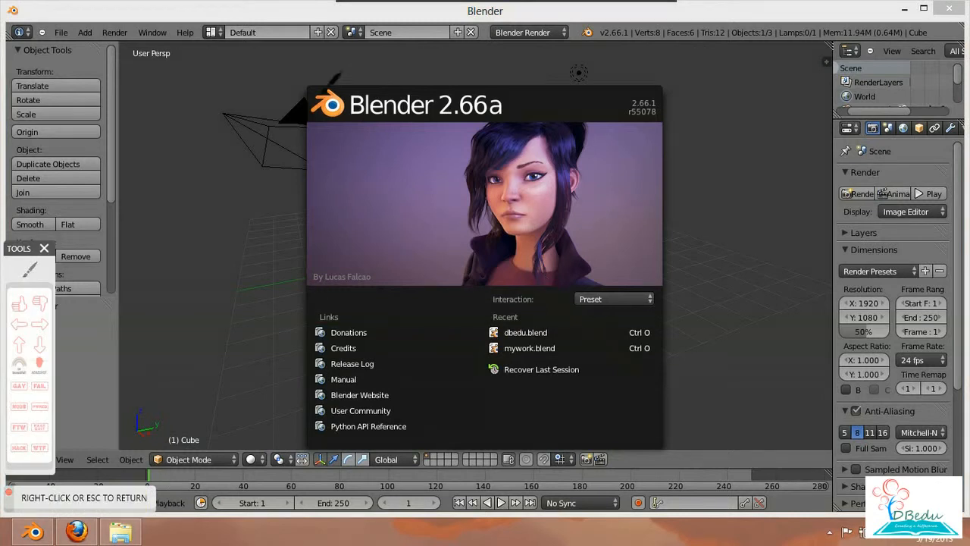
mouse_move(318, 68)
left_mouse_down()
mouse_move(280, 354)
mouse_move(335, 454)
mouse_move(584, 458)
mouse_move(705, 388)
left_mouse_up()
mouse_move(710, 297)
left_mouse_down()
mouse_move(648, 80)
mouse_move(332, 62)
mouse_move(334, 83)
left_mouse_up()
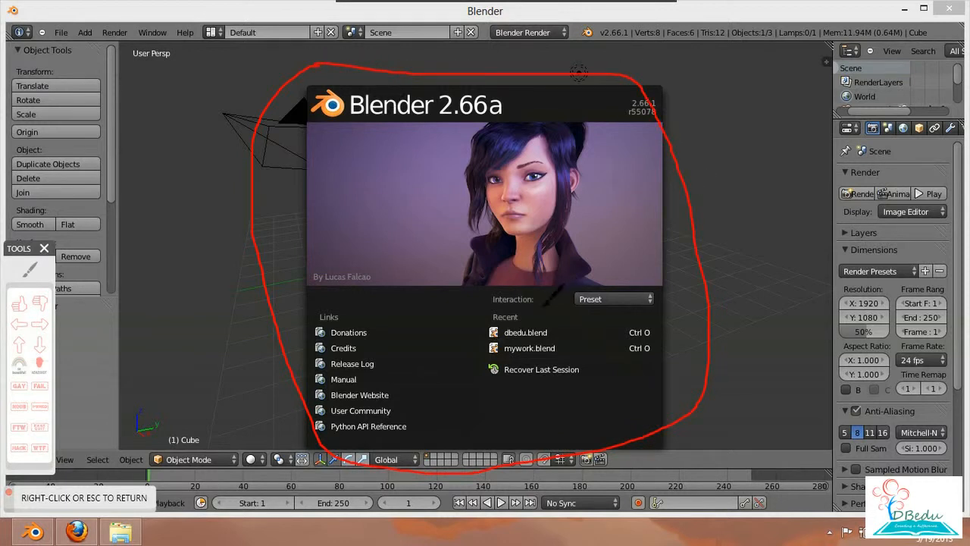
mouse_move(535, 294)
left_mouse_down()
mouse_move(492, 303)
mouse_move(542, 293)
left_mouse_up()
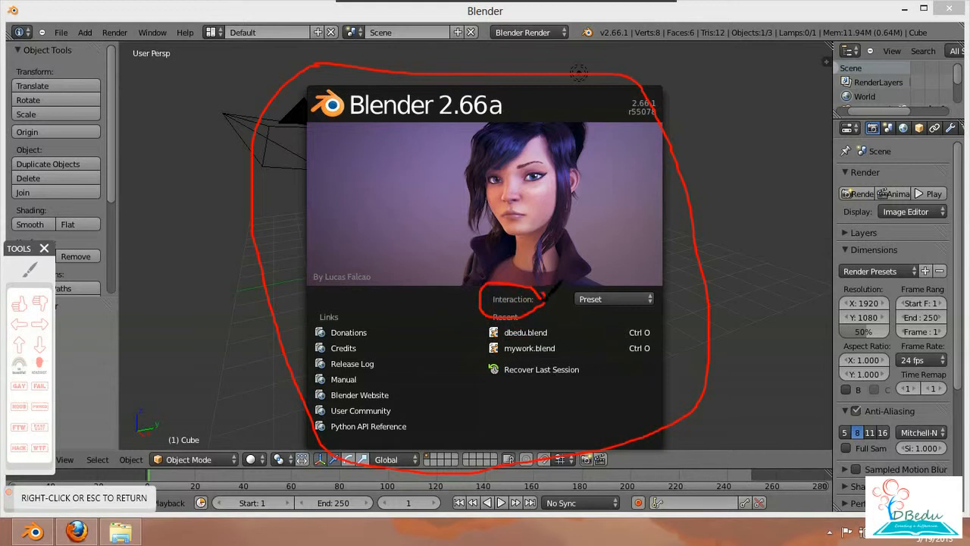
mouse_move(656, 298)
left_mouse_down()
mouse_move(653, 282)
mouse_move(579, 300)
mouse_move(627, 316)
mouse_move(654, 297)
left_mouse_up()
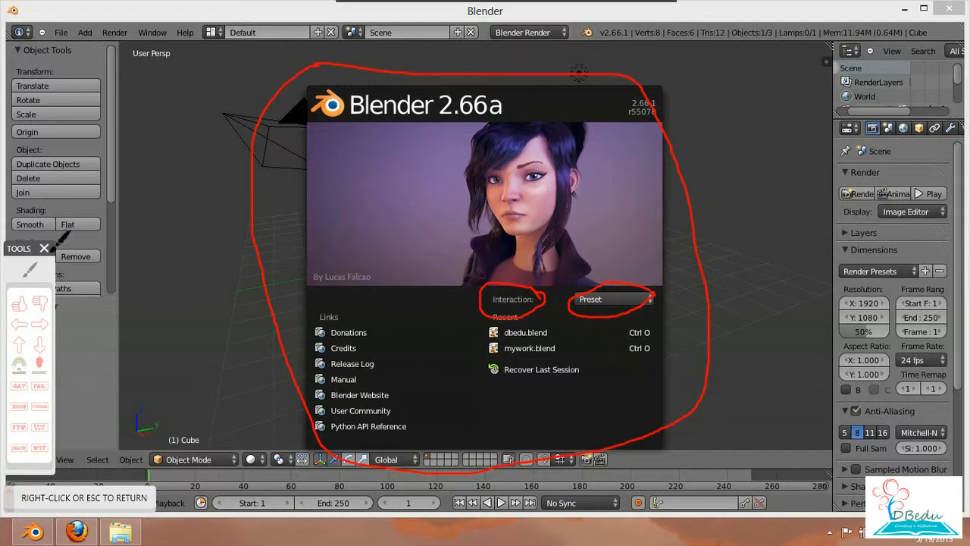
right_click(88, 295)
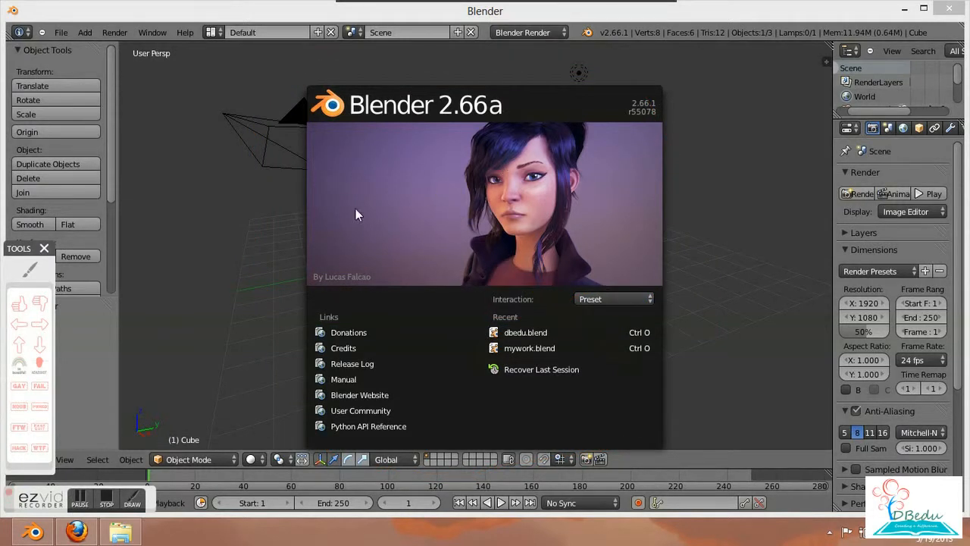
- Dismiss the splash screen and select the lamp above the cube in the 3D view
left_click(758, 229)
middle_click_drag(380, 326, 389, 306)
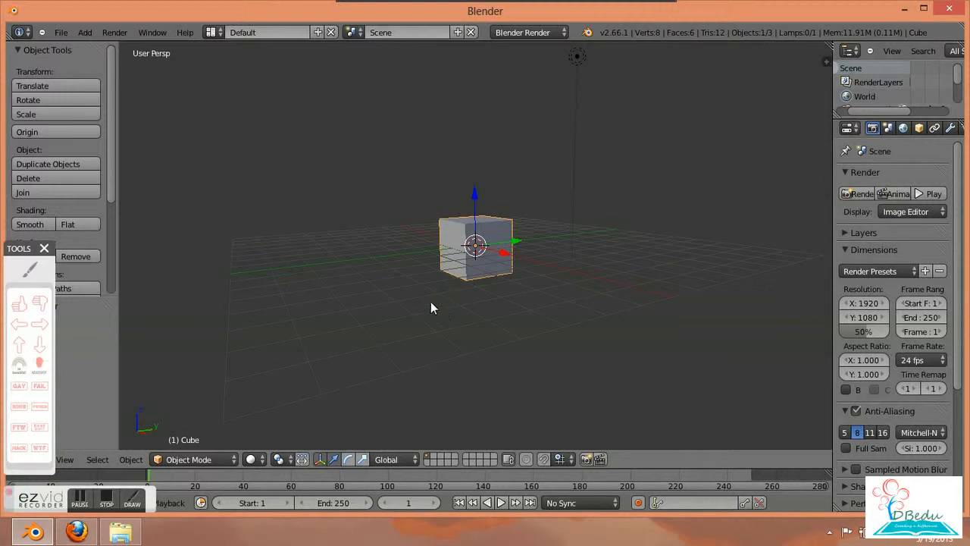
middle_click_drag(430, 302, 352, 338)
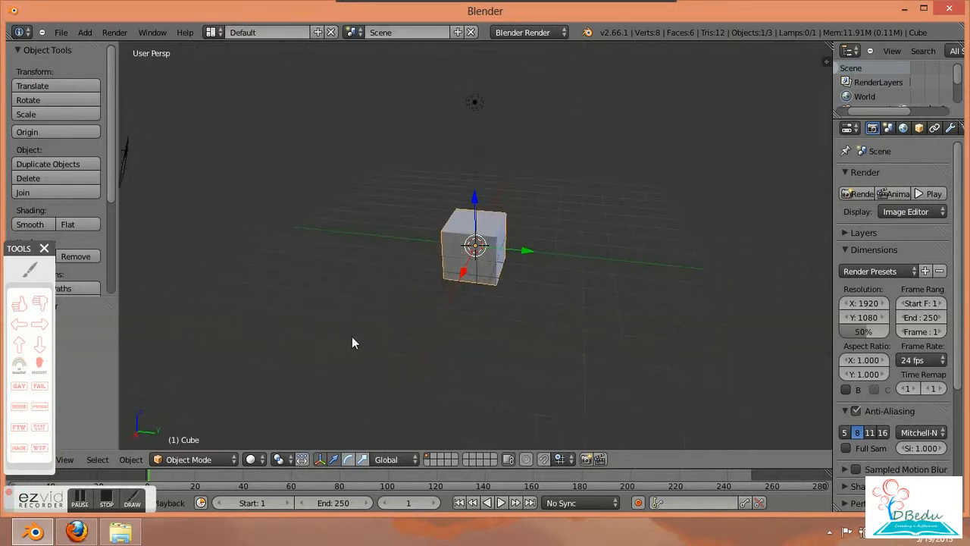
right_click(470, 106)
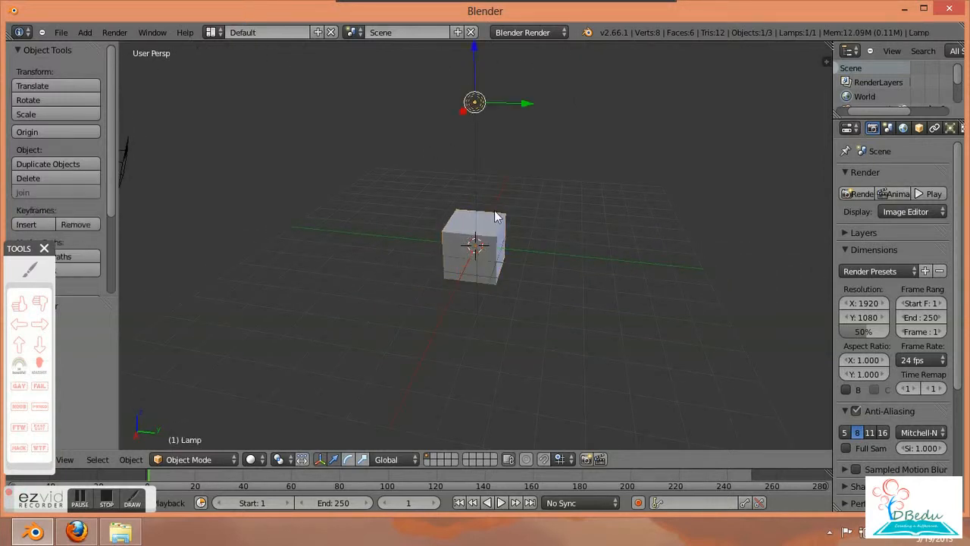
middle_click_drag(506, 260, 422, 264)
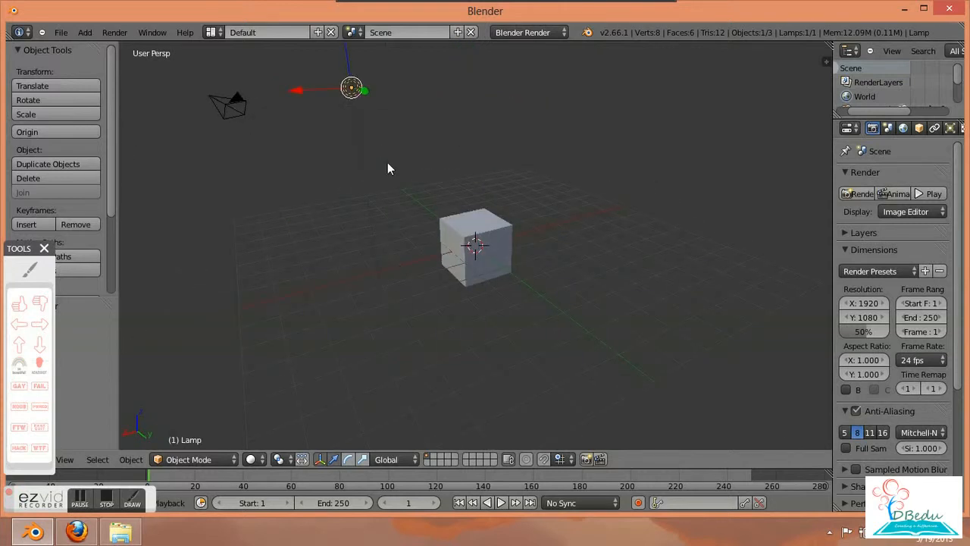
left_click(30, 269)
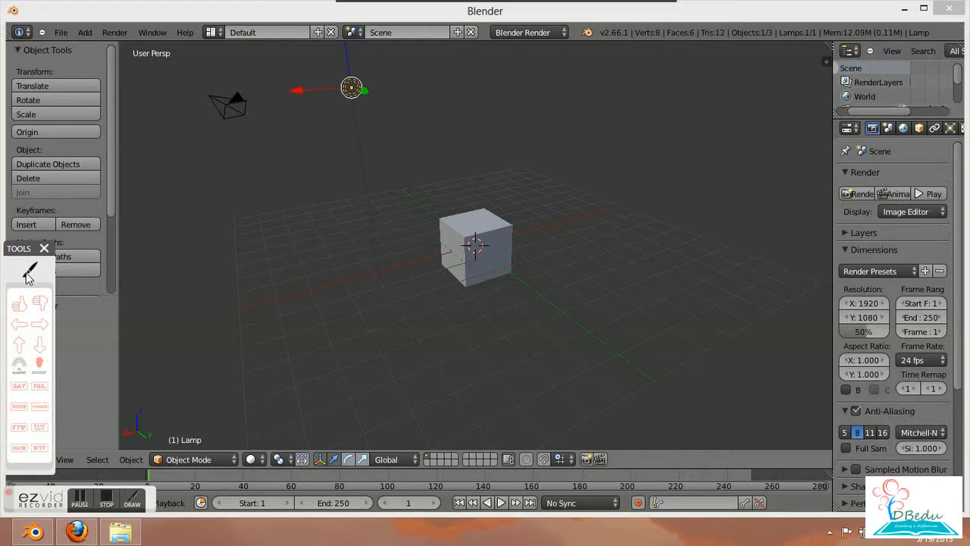
mouse_move(468, 198)
left_mouse_down()
mouse_move(440, 210)
mouse_move(425, 305)
mouse_move(516, 316)
mouse_move(536, 258)
mouse_move(476, 198)
left_mouse_up()
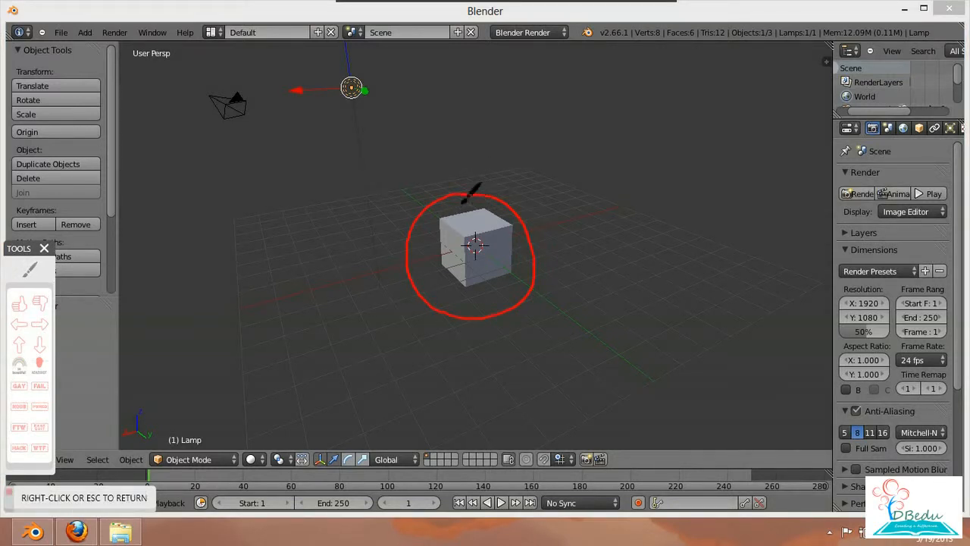
mouse_move(350, 67)
left_mouse_down()
mouse_move(329, 82)
mouse_move(341, 106)
mouse_move(391, 95)
mouse_move(361, 74)
left_mouse_up()
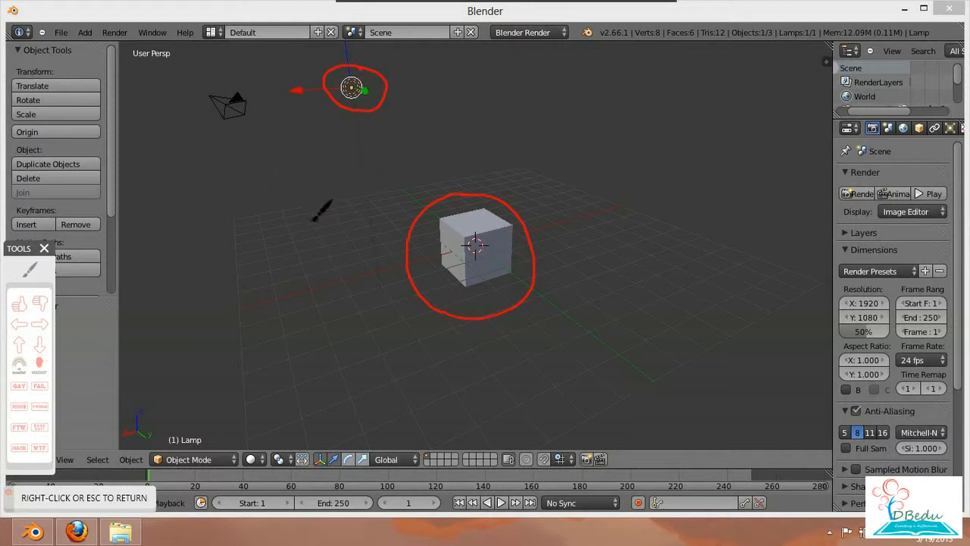
mouse_move(239, 81)
left_mouse_down()
mouse_move(196, 92)
mouse_move(222, 133)
mouse_move(257, 129)
mouse_move(257, 98)
left_mouse_up()
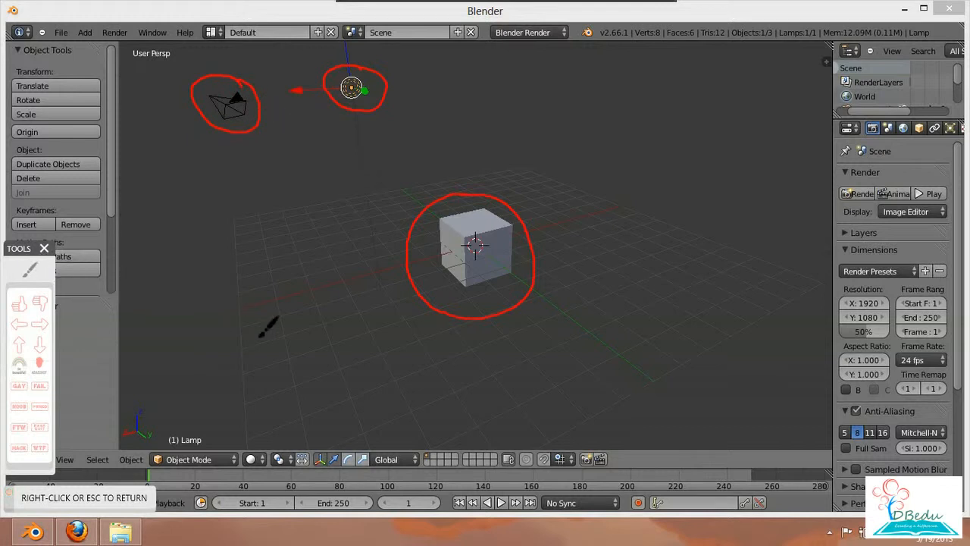
right_click(364, 317)
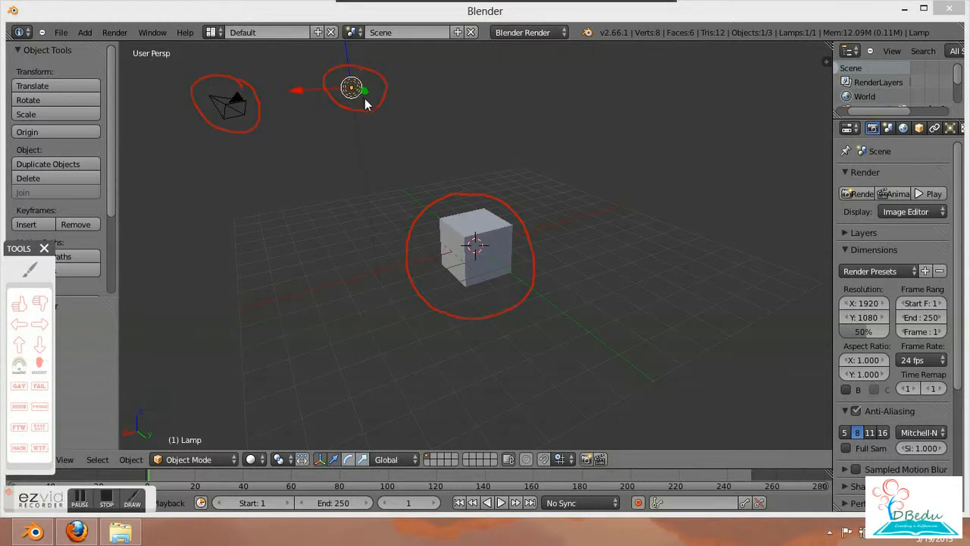
- Select the cube and look at it nearly face-on while panning the 3D view horizontally back and forth
right_click(491, 246)
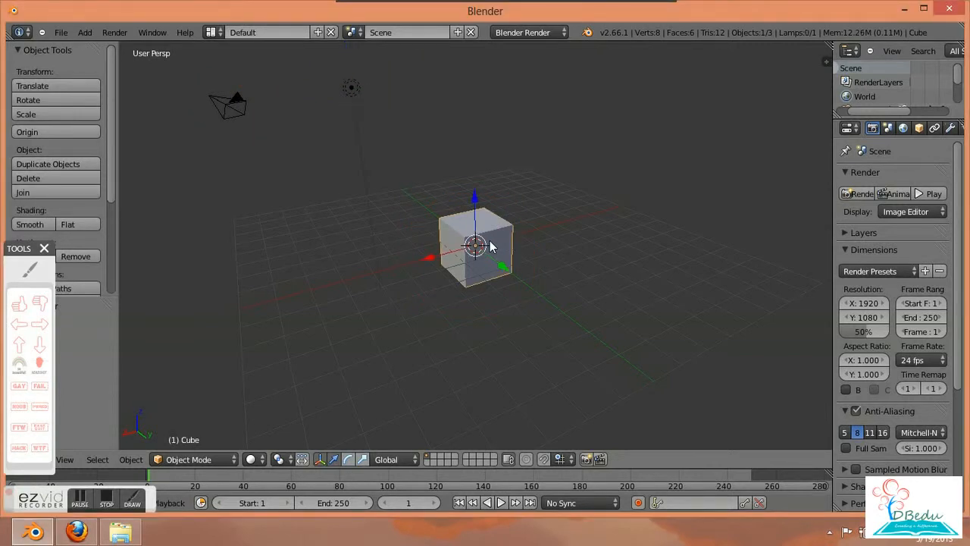
middle_click_drag(281, 312, 551, 279)
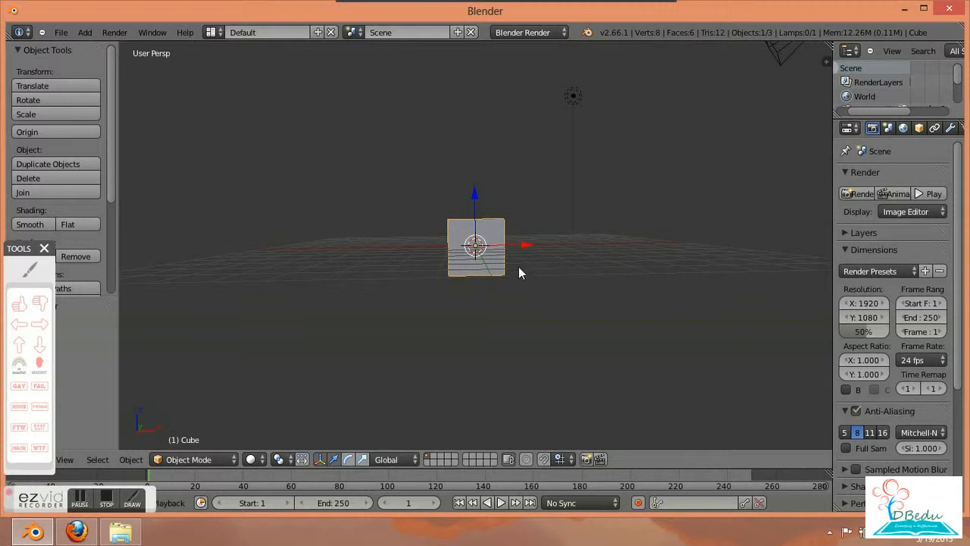
scroll(518, 276, "down", 2, "ctrl")
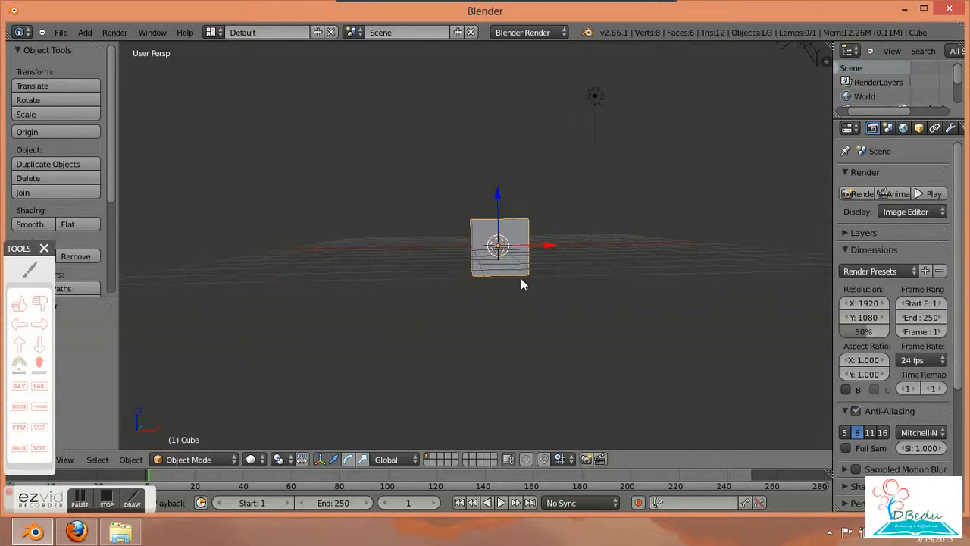
scroll(524, 272, "up", 3, "ctrl")
scroll(529, 255, "up", 2, "ctrl")
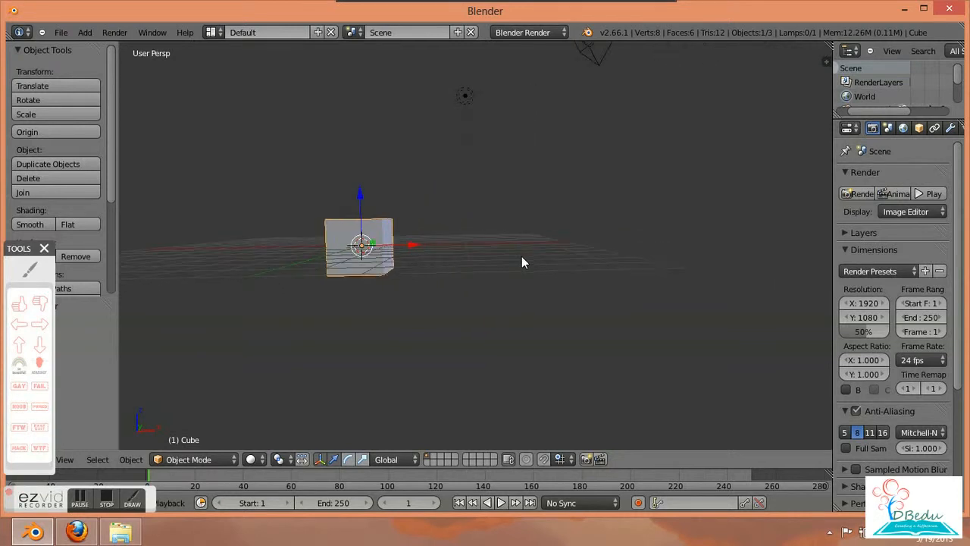
scroll(523, 261, "down", 2, "ctrl")
scroll(531, 272, "down", 1, "ctrl")
scroll(532, 278, "up", 1, "ctrl")
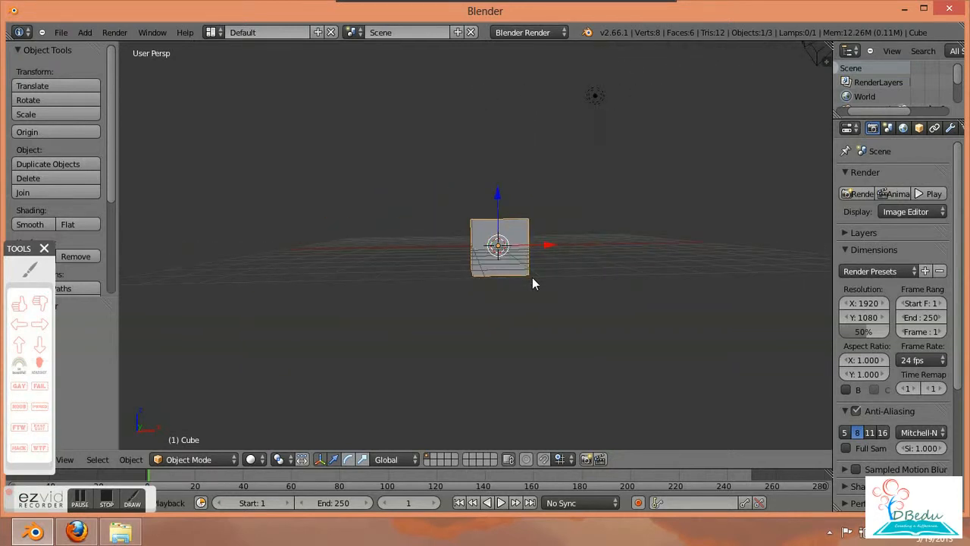
scroll(532, 277, "down", 2, "ctrl")
scroll(532, 279, "up", 2, "ctrl")
scroll(532, 279, "down", 1, "ctrl")
scroll(532, 279, "up", 1, "ctrl")
scroll(532, 280, "down", 1, "ctrl")
scroll(532, 280, "up", 2, "ctrl")
scroll(531, 280, "down", 2, "ctrl")
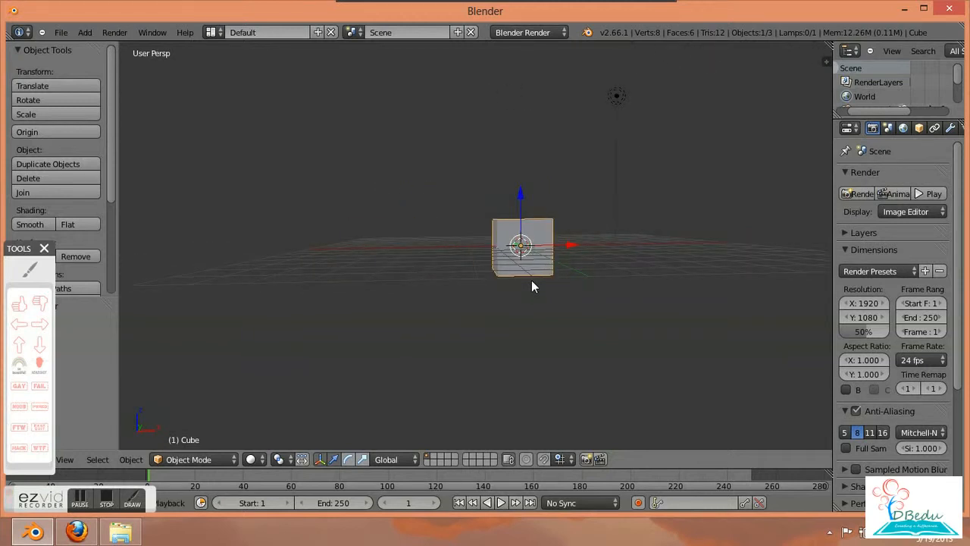
- Pan the 3D view vertically and orbit around the cube to examine it from a corner angle
scroll(531, 280, "up", 3, "shift")
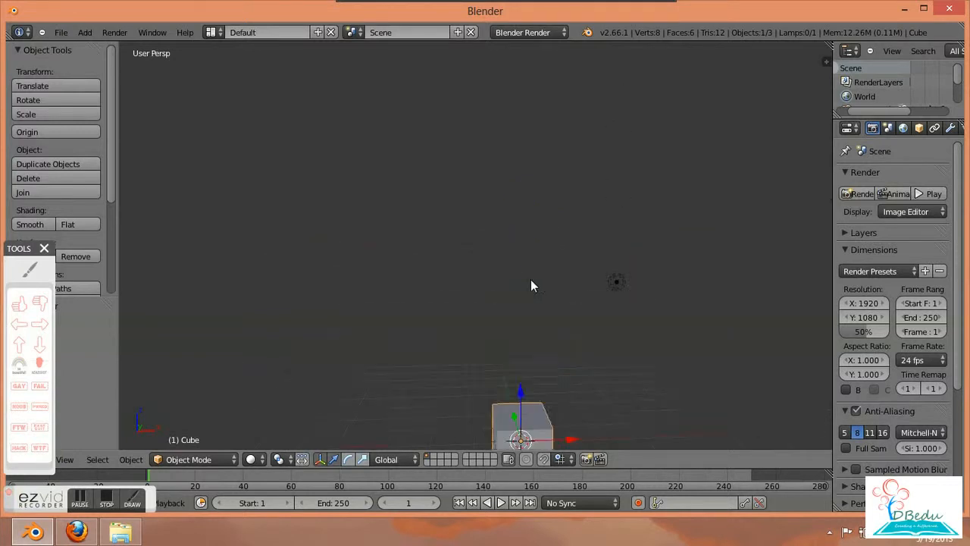
scroll(531, 278, "down", 4, "shift")
scroll(531, 279, "up", 4, "shift")
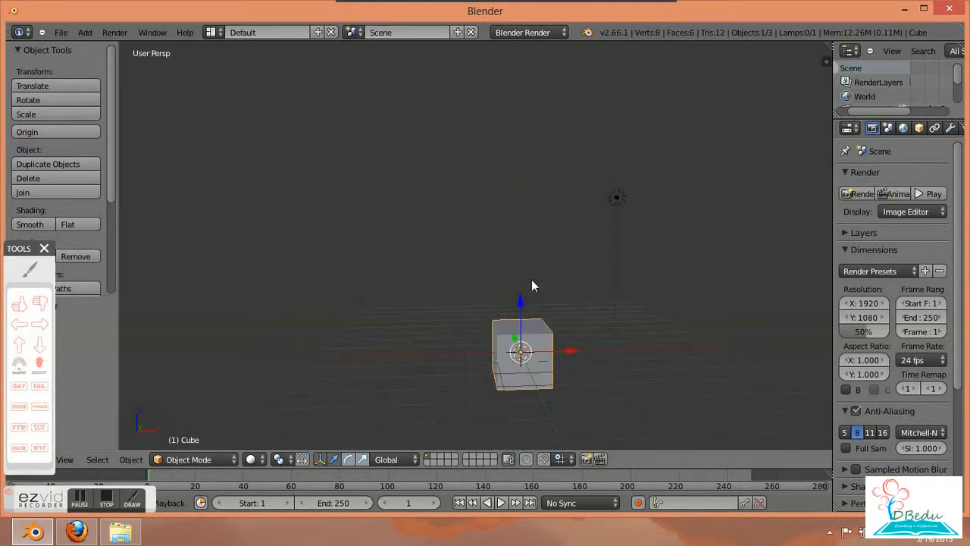
scroll(533, 279, "down", 4, "shift")
middle_click_drag(581, 292, 334, 312)
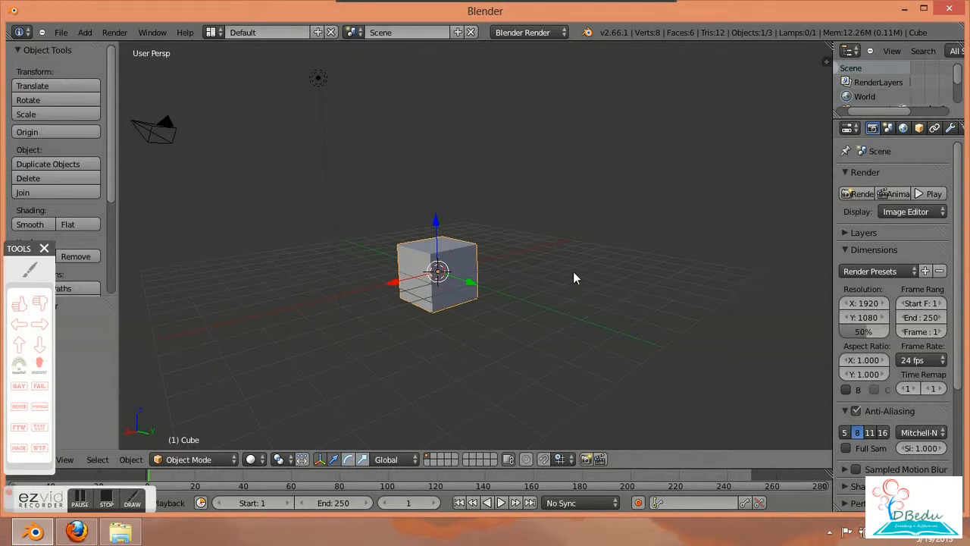
- Place the 3D cursor at several points around the cube, ending on the empty grid beside it near the green axis
left_click(549, 331)
left_click(524, 366)
left_click(452, 392)
left_click(376, 376)
left_click(524, 215)
left_click(306, 323)
left_click(290, 248)
left_click(546, 245)
left_click(561, 325)
left_click(26, 271)
mouse_move(529, 292)
left_mouse_down()
mouse_move(591, 328)
mouse_move(520, 346)
mouse_move(573, 299)
left_mouse_up()
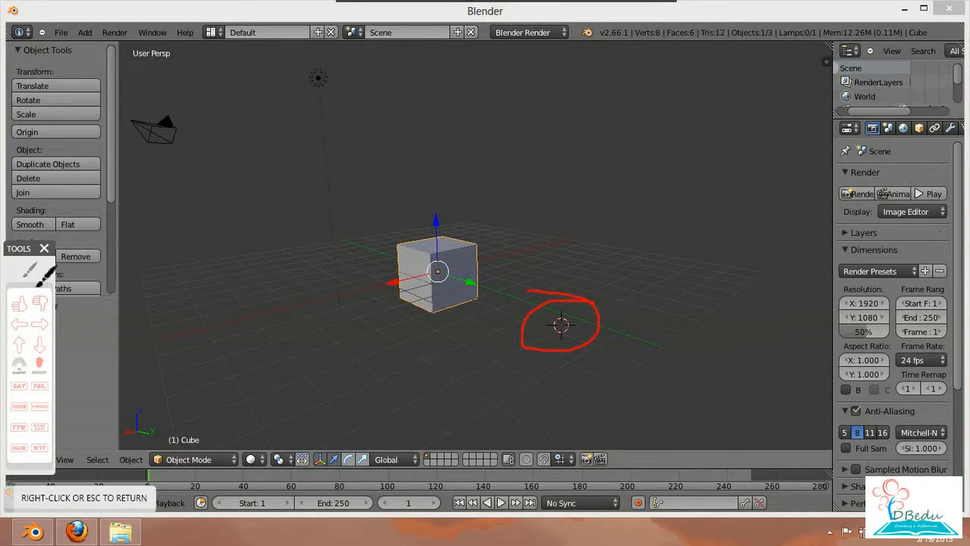
right_click(32, 284)
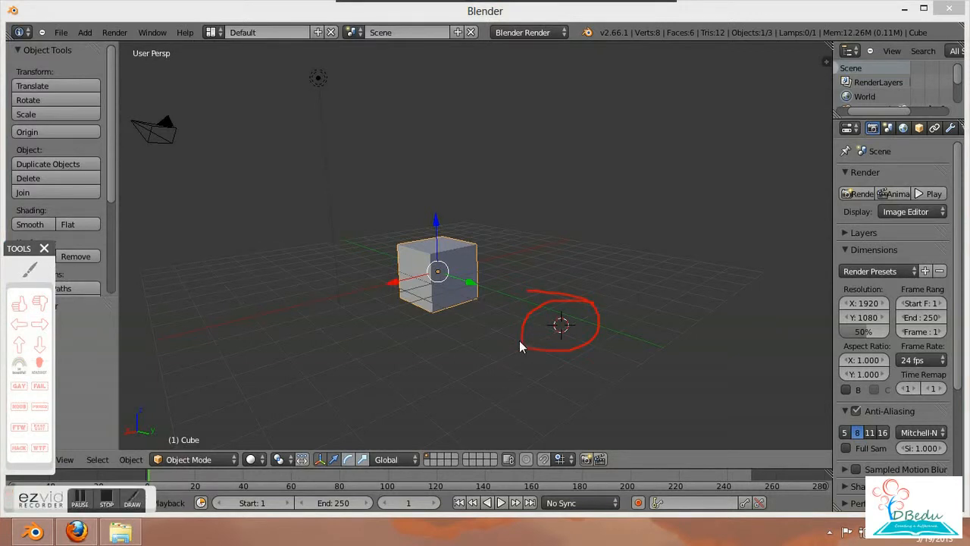
- Examine the cube from different angles, distances and offsets by orbiting, zooming and panning the 3D view
mouse_move(415, 353)
middle_mouse_down()
mouse_move(473, 375)
mouse_move(510, 344)
mouse_move(504, 312)
mouse_move(515, 269)
mouse_move(614, 244)
mouse_move(694, 318)
mouse_move(585, 403)
mouse_move(414, 323)
mouse_move(402, 273)
mouse_move(505, 260)
mouse_move(574, 302)
mouse_move(589, 353)
mouse_move(624, 362)
mouse_move(493, 361)
mouse_move(464, 341)
mouse_move(491, 351)
middle_mouse_up()
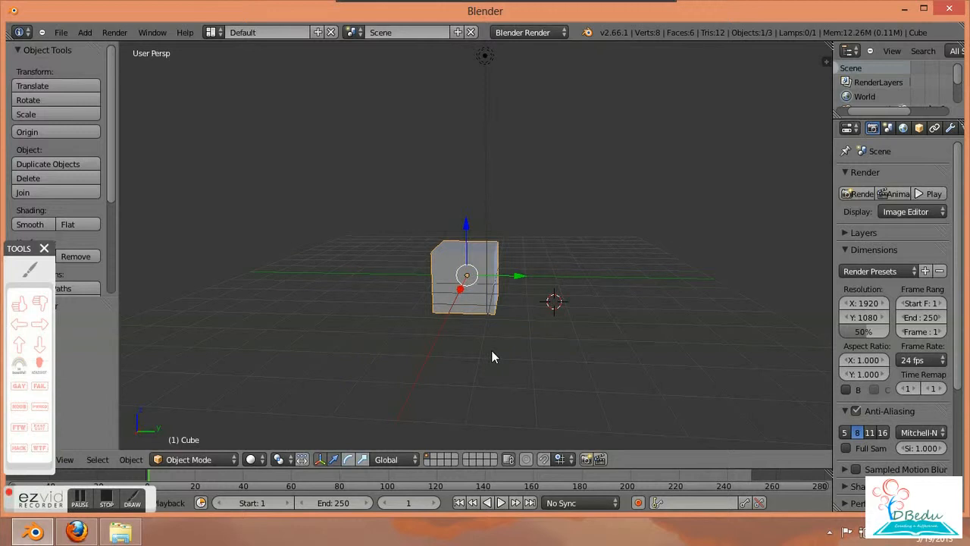
middle_click_drag(491, 351, 606, 363)
scroll(603, 358, "up", 7, "ctrl")
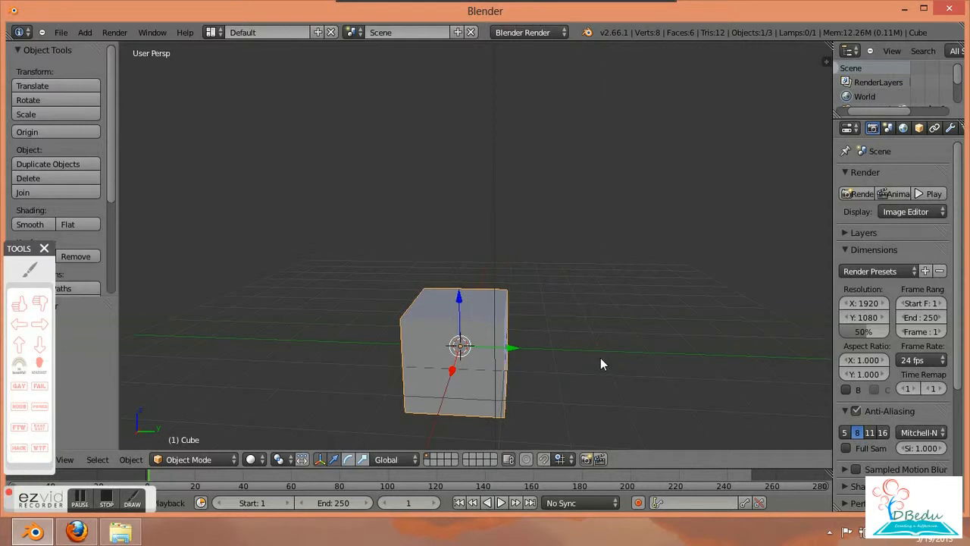
scroll(600, 358, "down", 4)
scroll(598, 358, "up", 2)
scroll(598, 358, "up", 2)
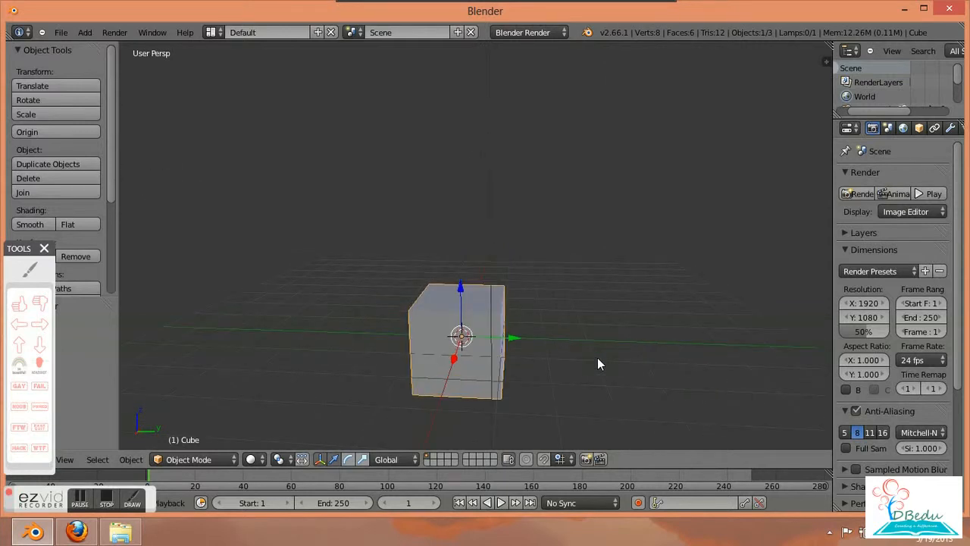
scroll(597, 358, "down", 5, "ctrl")
scroll(597, 358, "up", 3, "ctrl")
scroll(597, 358, "down", 1, "ctrl")
scroll(597, 357, "up", 2, "shift")
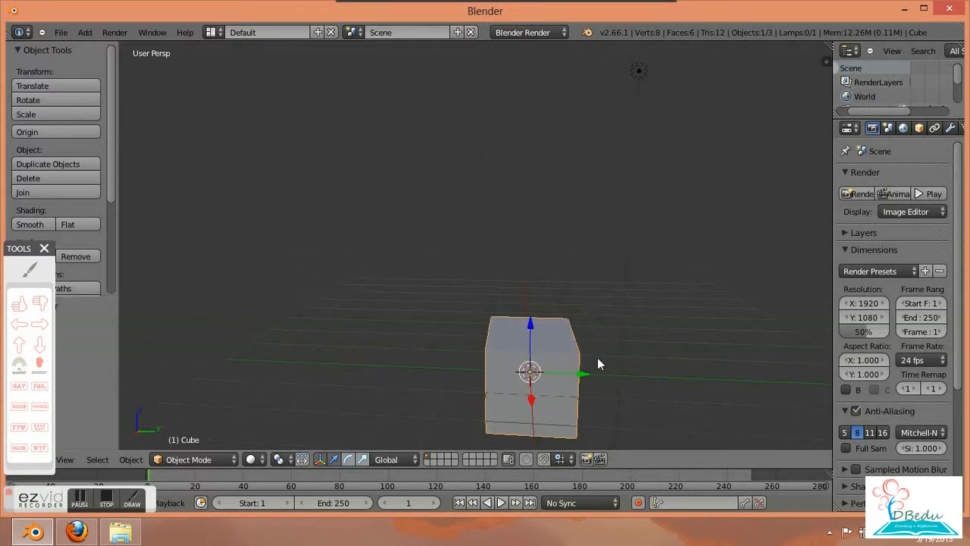
scroll(597, 358, "down", 4, "shift")
mouse_move(598, 357)
middle_mouse_down()
mouse_move(593, 332)
mouse_move(596, 403)
mouse_move(607, 402)
mouse_move(593, 341)
mouse_move(589, 351)
middle_mouse_up()
scroll(589, 346, "down", 1)
scroll(589, 346, "up", 4)
scroll(590, 346, "down", 4)
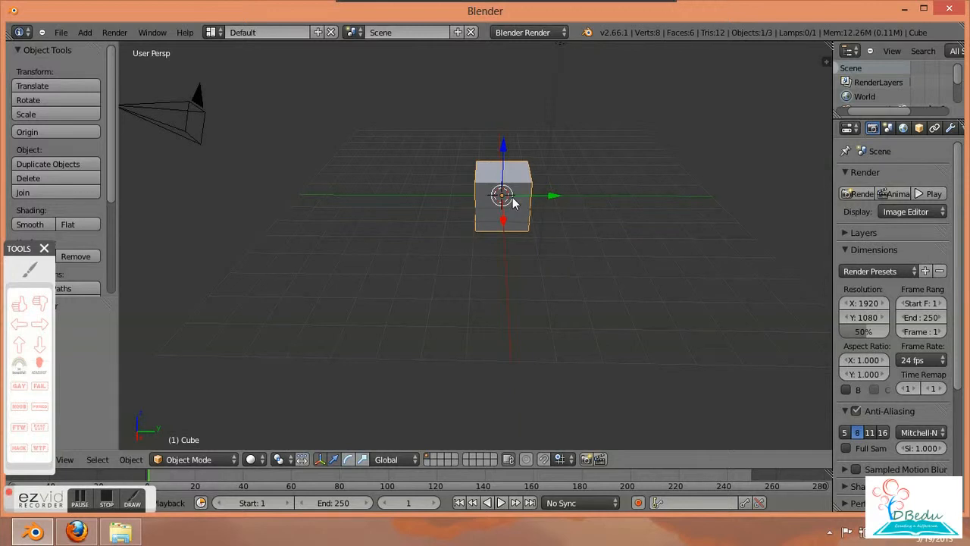
- Delete the default cube and the lamp from the scene
key("x")
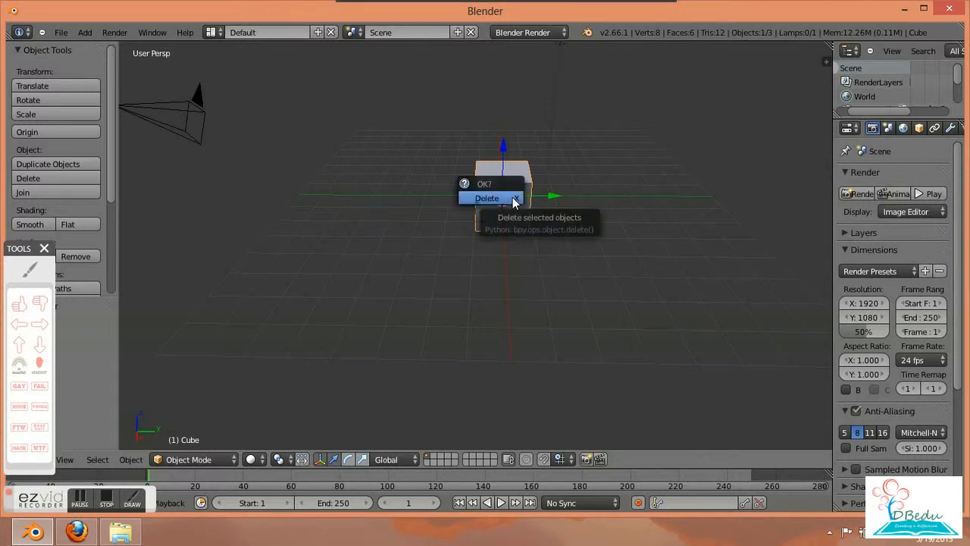
left_click(514, 200)
middle_click_drag(479, 255, 245, 223)
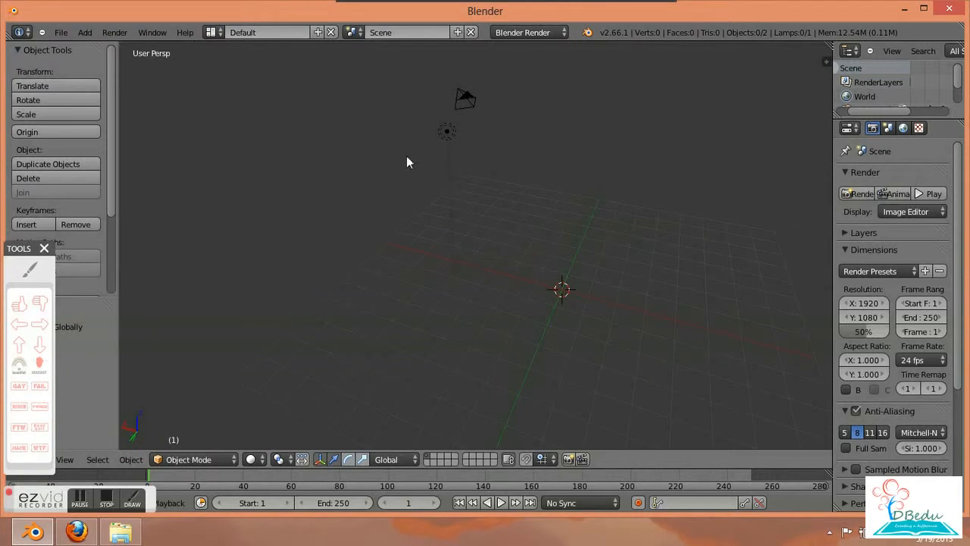
right_click(446, 134)
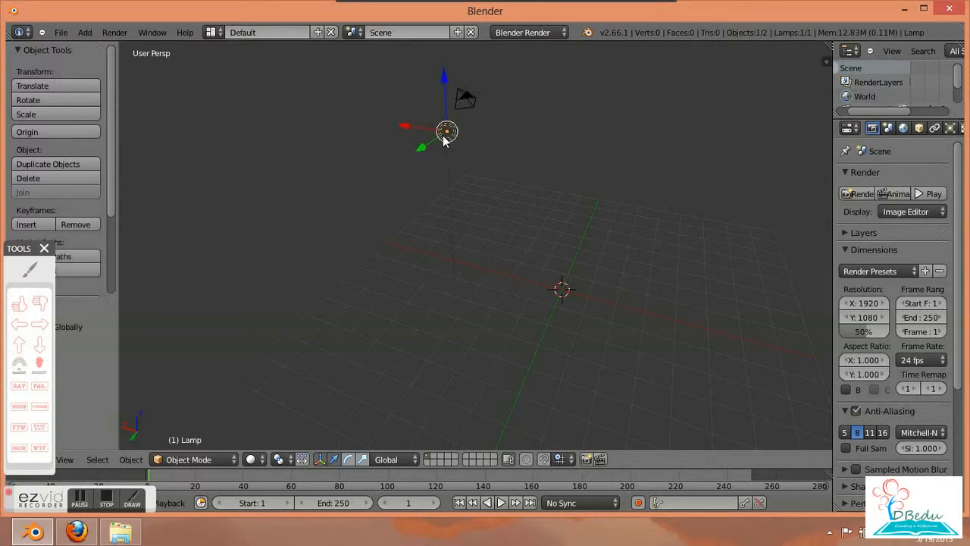
key("x")
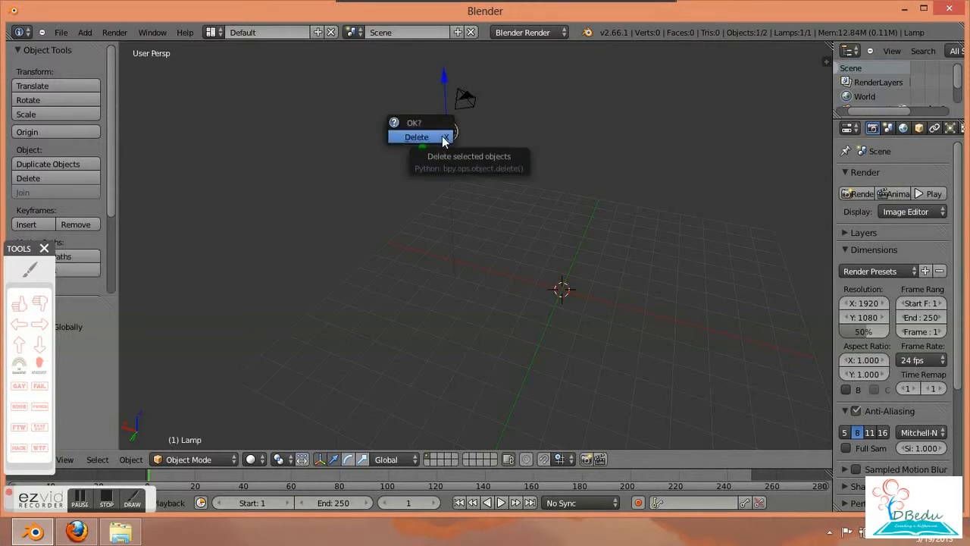
left_click(443, 137)
- Add a text object at the 3D cursor in the middle of the grid
middle_click_drag(418, 246, 571, 266)
scroll(570, 248, "down", 2, "ctrl")
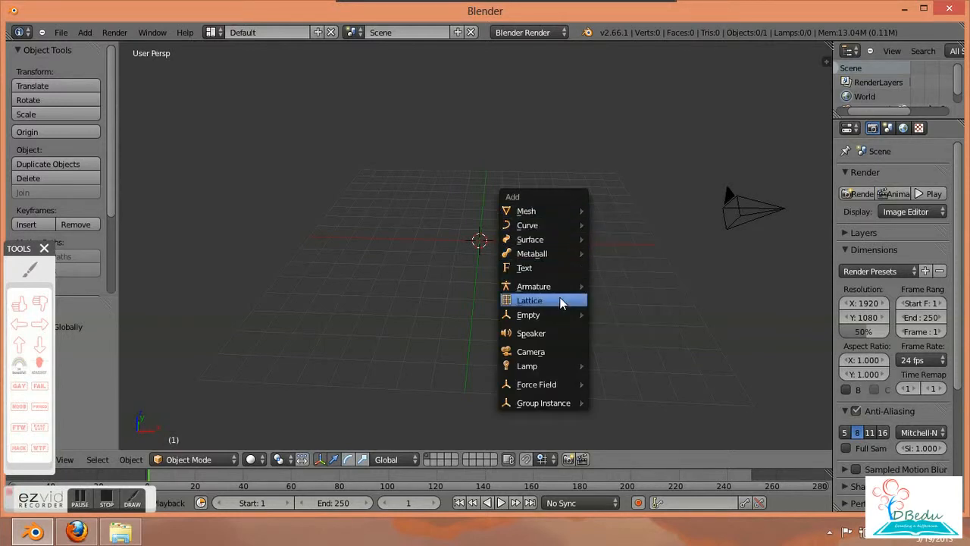
mouse_move(528, 213)
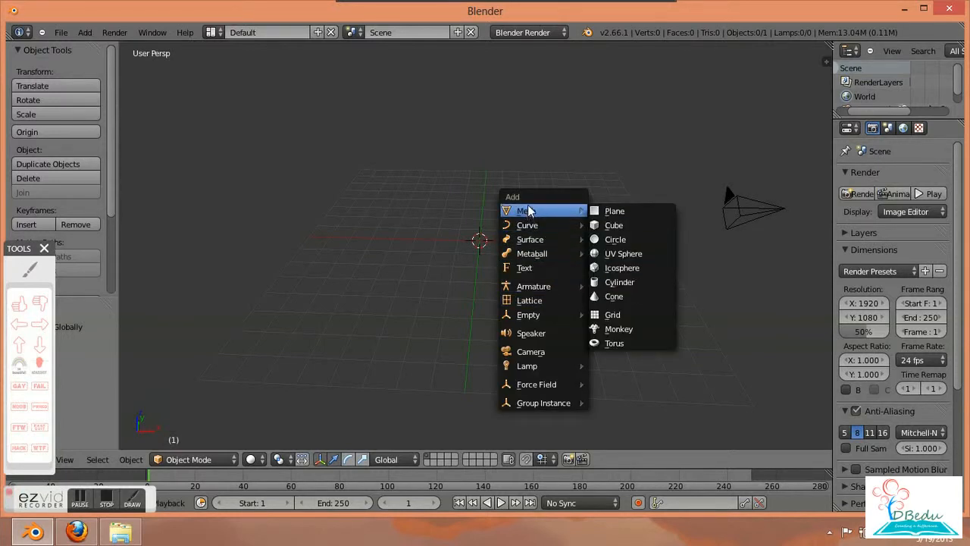
left_click(548, 269)
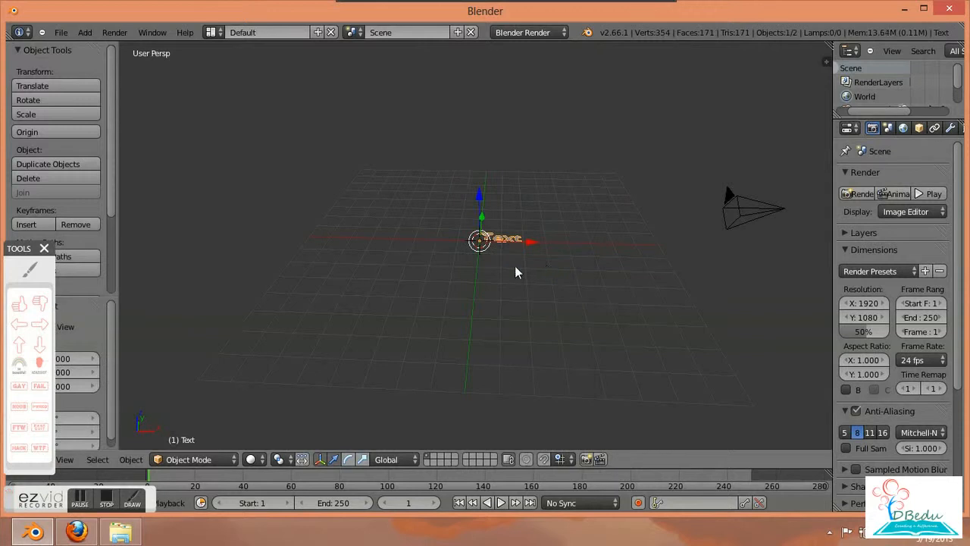
- Replace the text object's default wording with "DBEdu" and return to Object Mode
middle_click_drag(486, 262, 496, 372)
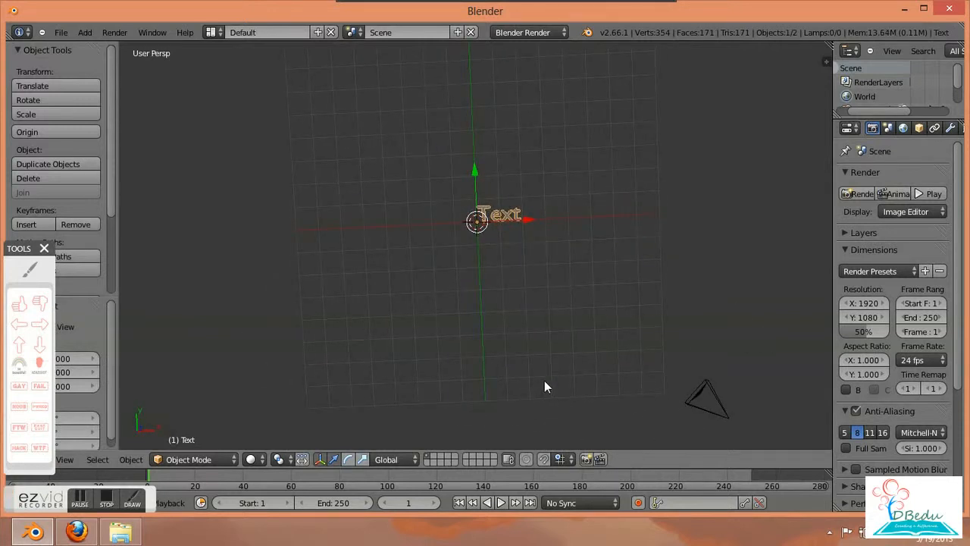
key("Tab")
key("BackSpace")
key("BackSpace")
key("BackSpace")
key("BackSpace")
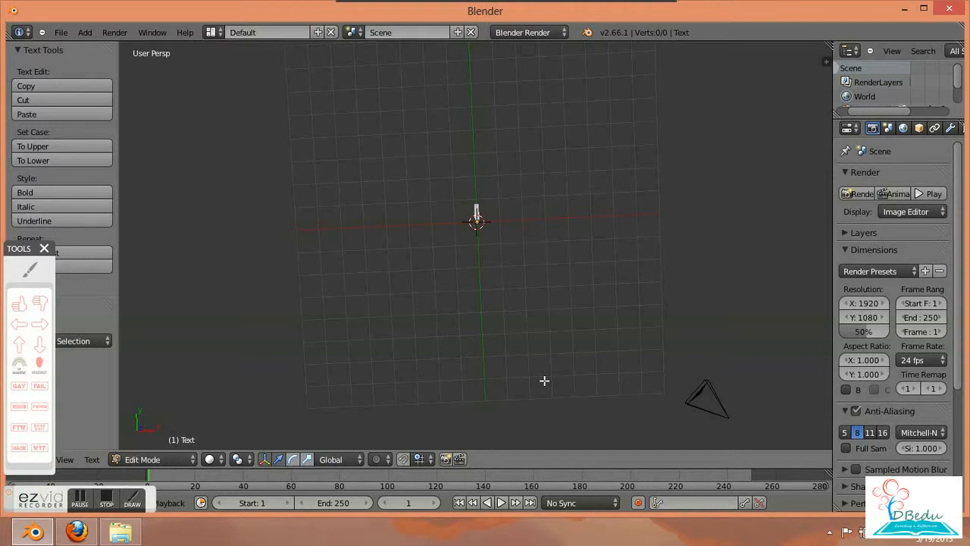
type("D")
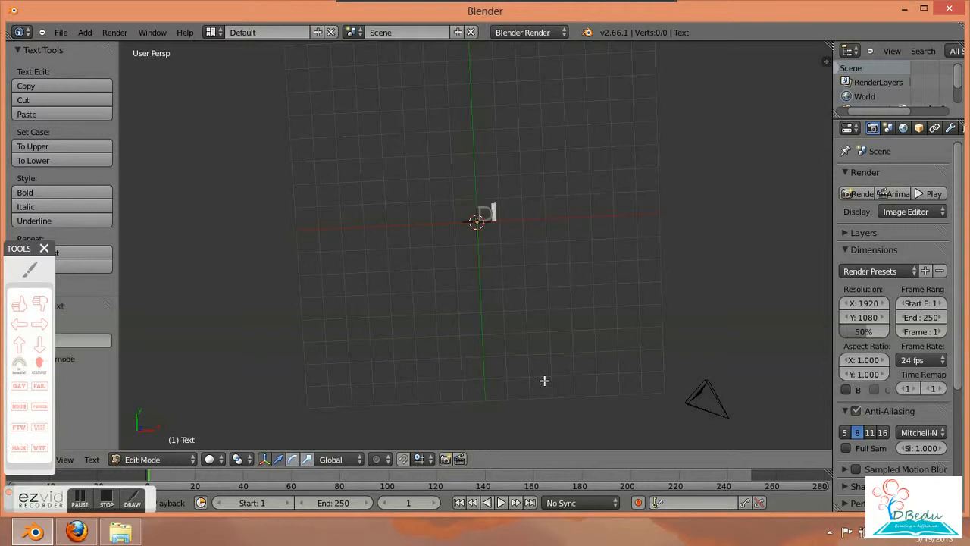
type("BED")
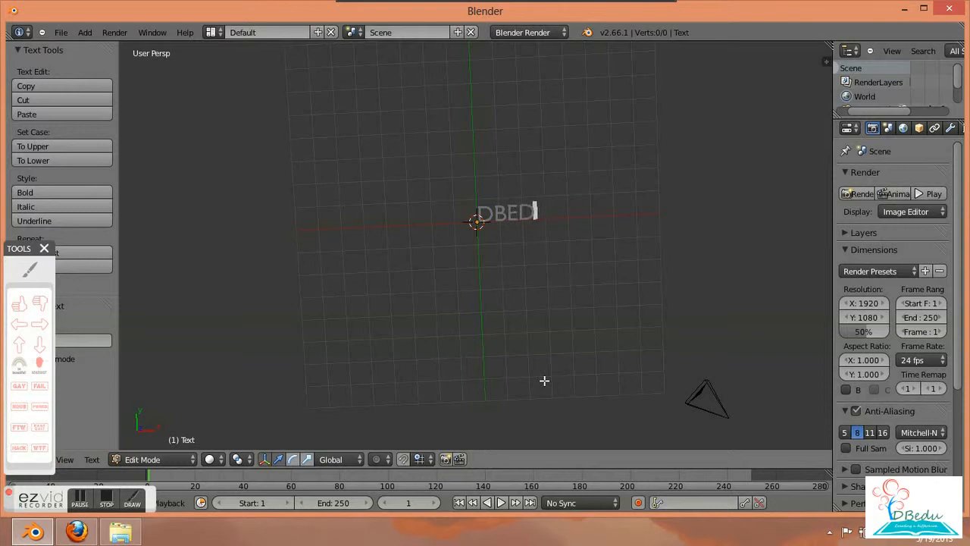
key("BackSpace")
type("du")
key("Tab")
- Rotate the text 90 degrees around the global X axis so it stands upright
middle_click_drag(602, 362, 614, 280)
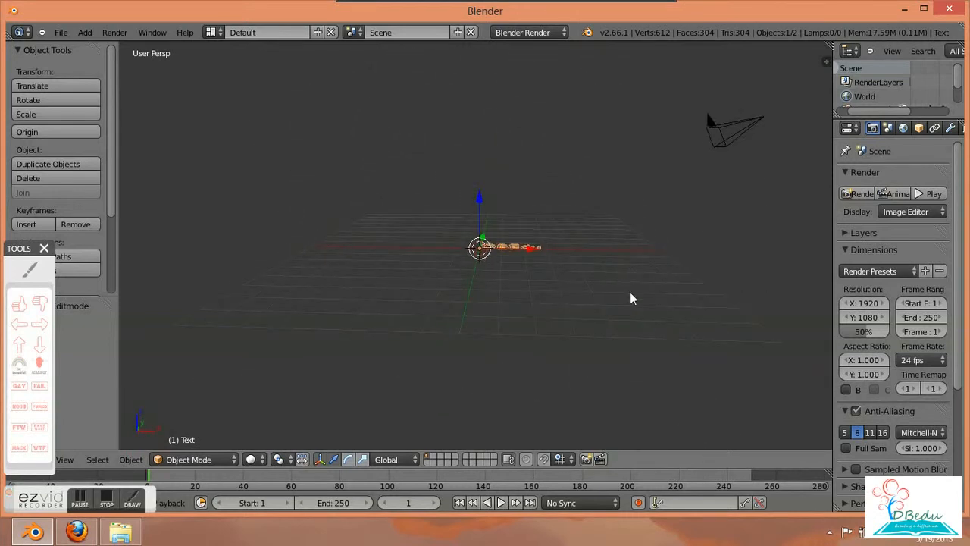
key("r")
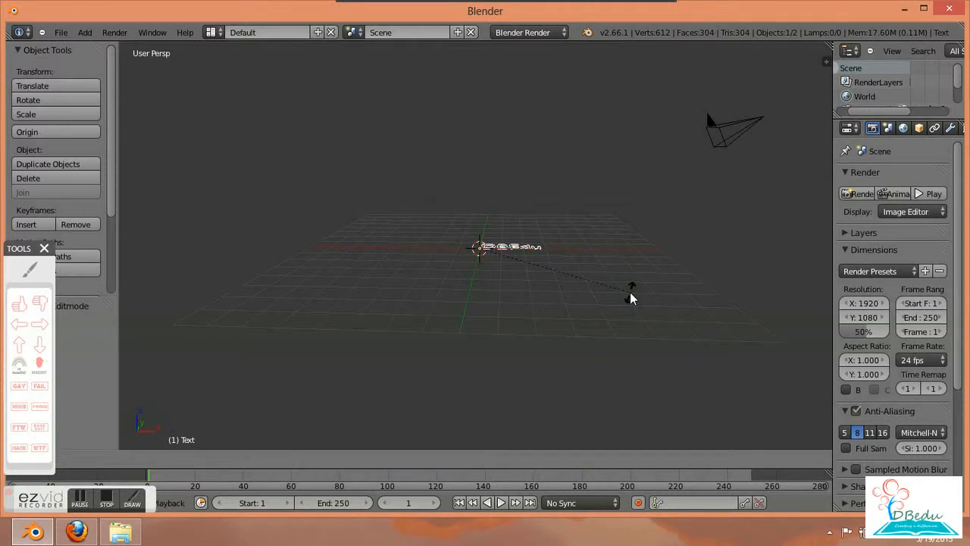
key("x")
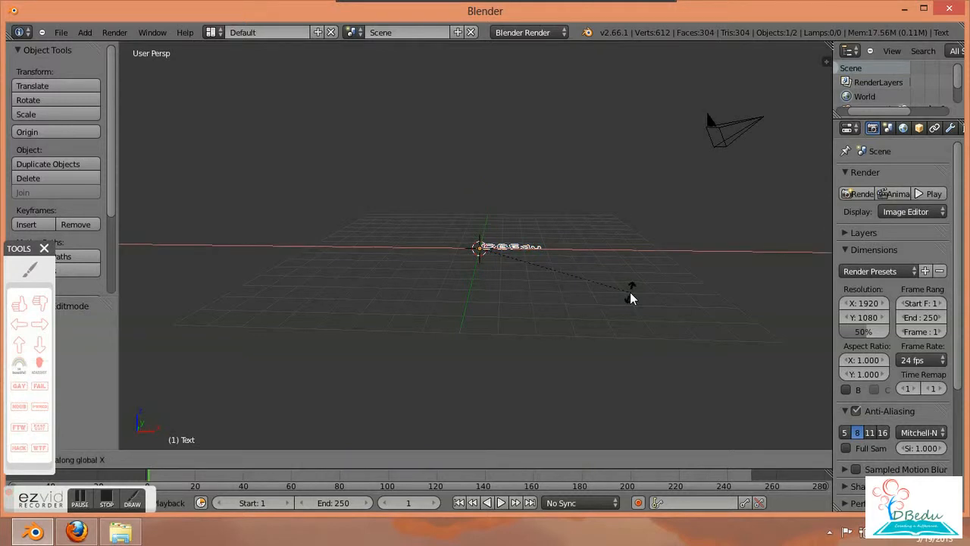
type("90")
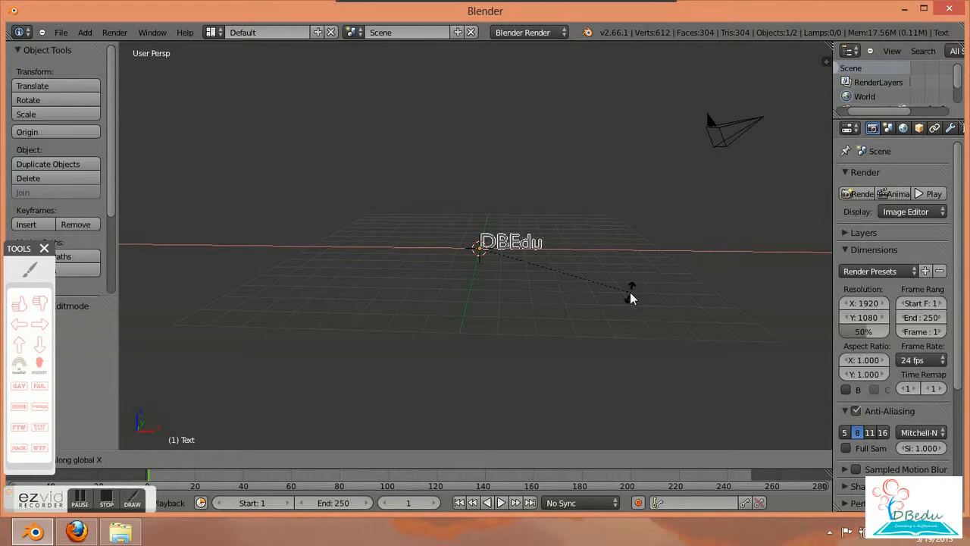
key("Return")
middle_click_drag(598, 285, 592, 346)
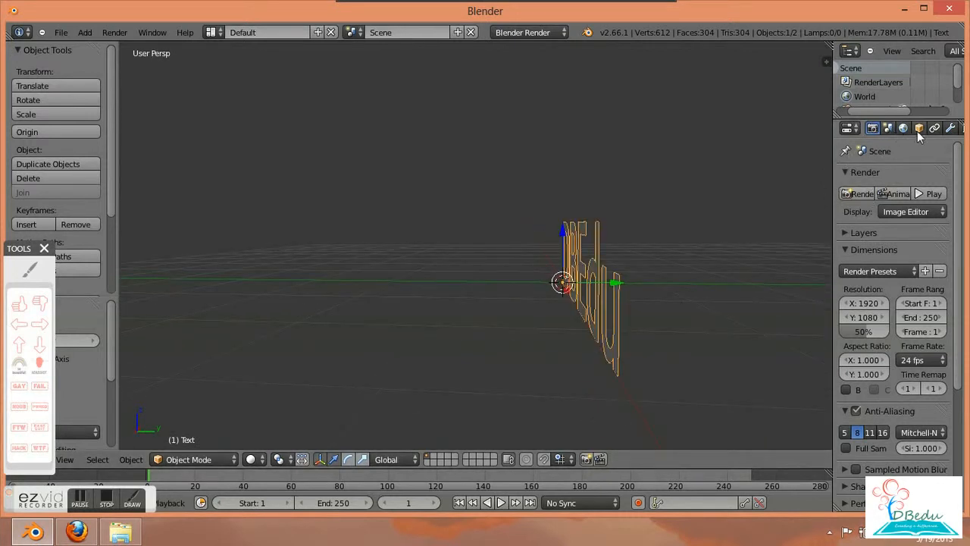
left_click(30, 270)
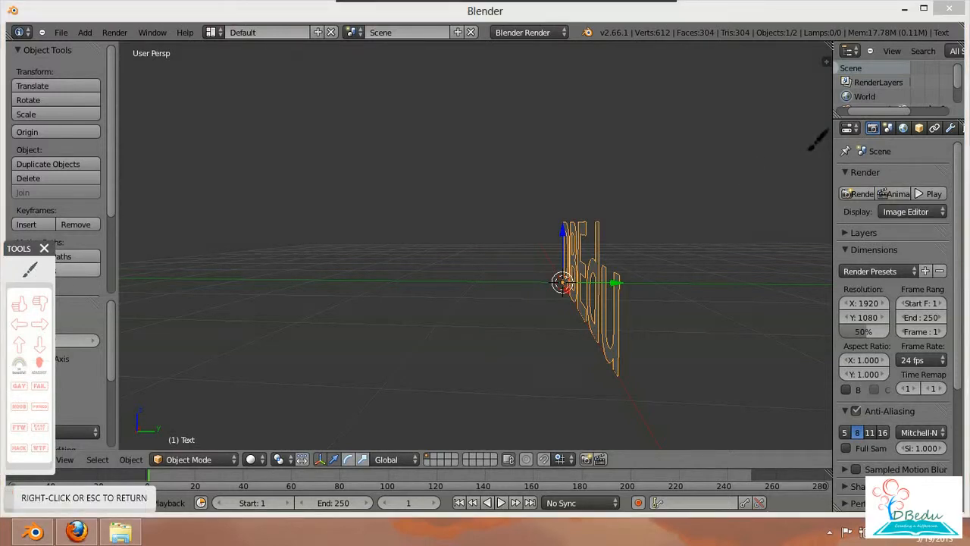
mouse_move(883, 112)
left_mouse_down()
mouse_move(838, 121)
mouse_move(956, 127)
mouse_move(903, 119)
left_mouse_up()
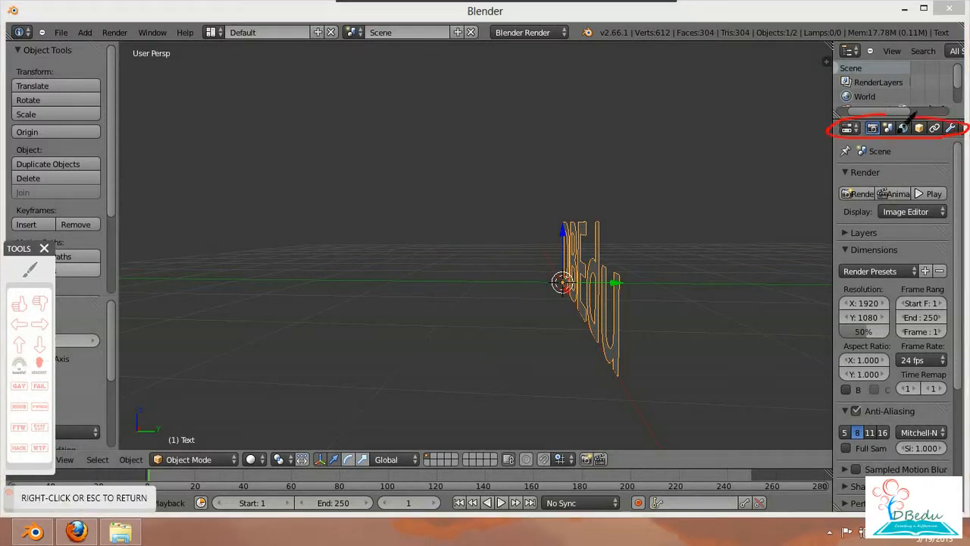
right_click(55, 282)
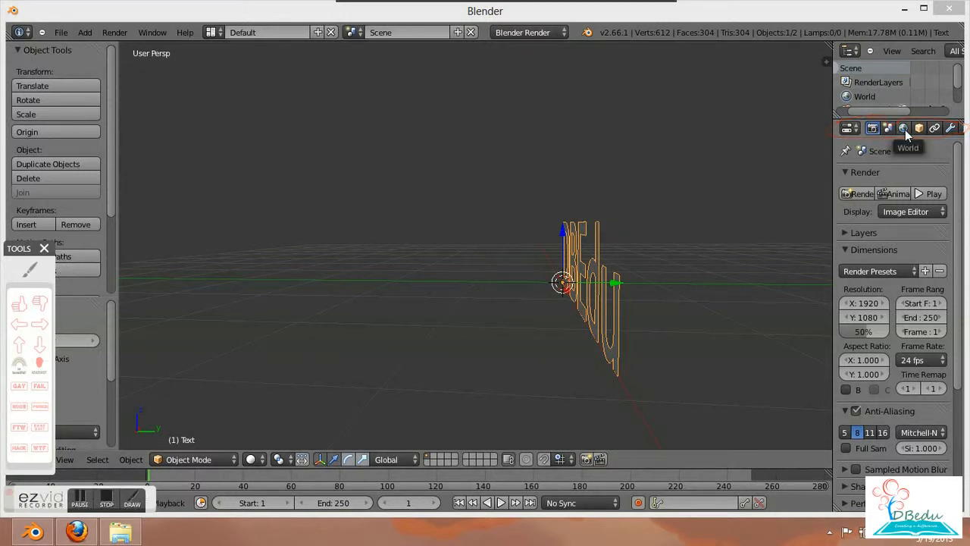
- Show the text object's Object Data properties down to the Font settings
left_click(899, 153)
scroll(901, 130, "down", 4)
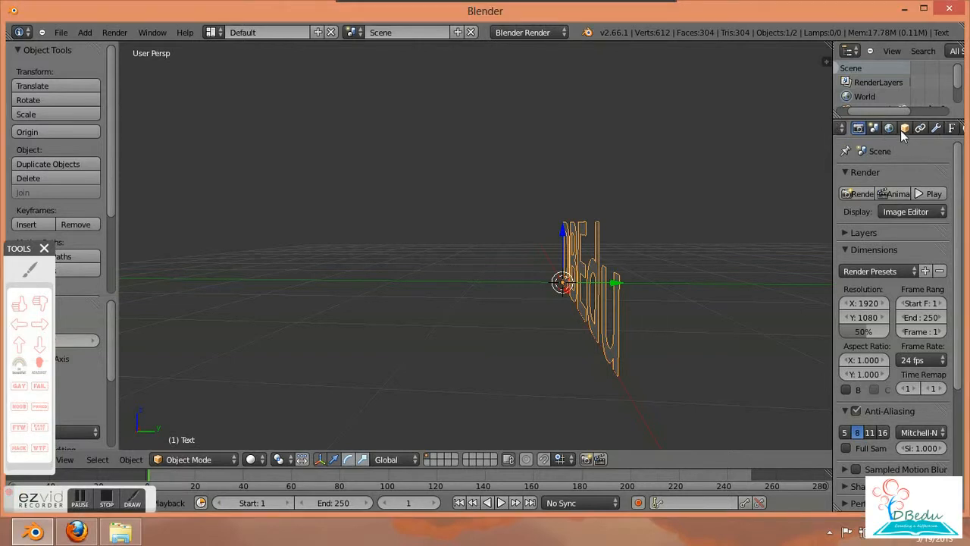
scroll(900, 130, "up", 4)
scroll(900, 129, "down", 4)
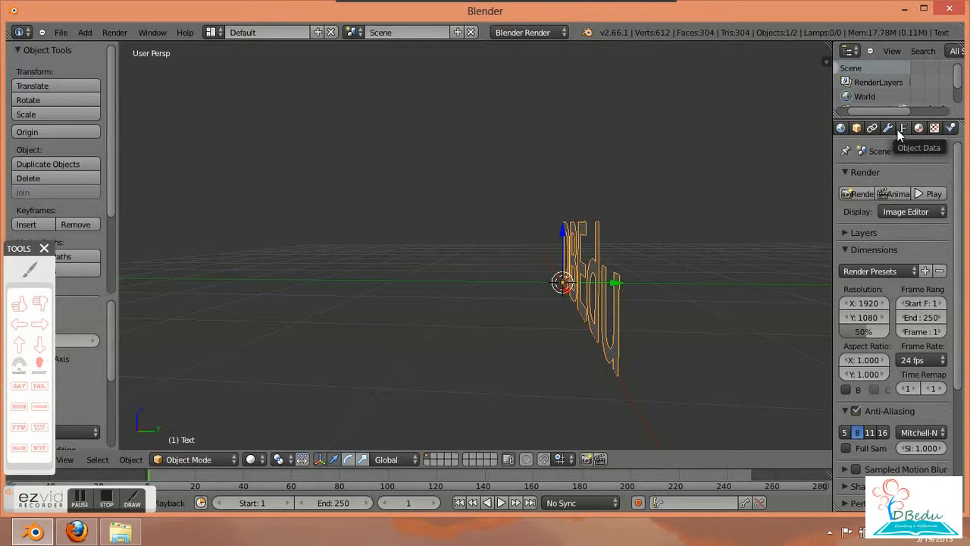
left_click(30, 269)
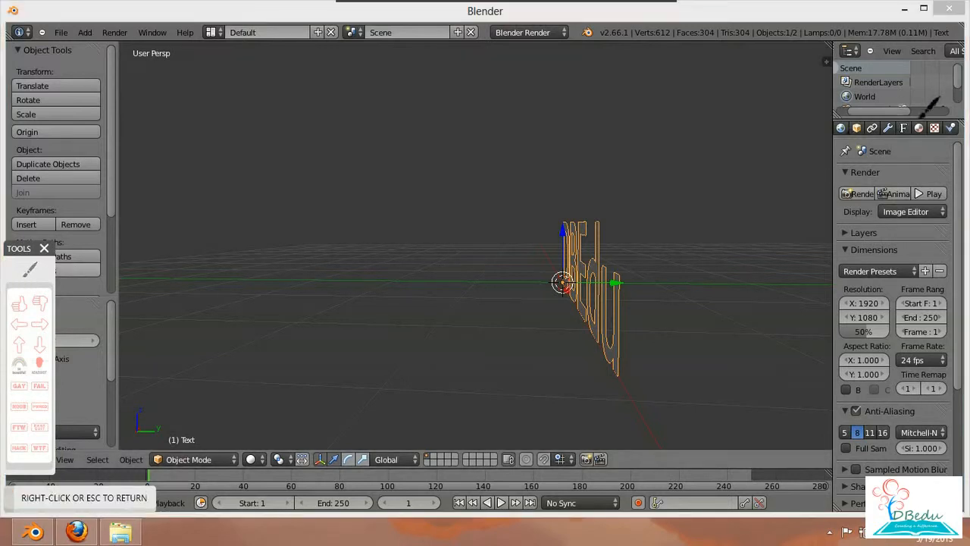
mouse_move(907, 123)
left_mouse_down()
mouse_move(895, 139)
mouse_move(912, 132)
left_mouse_up()
right_click(469, 255)
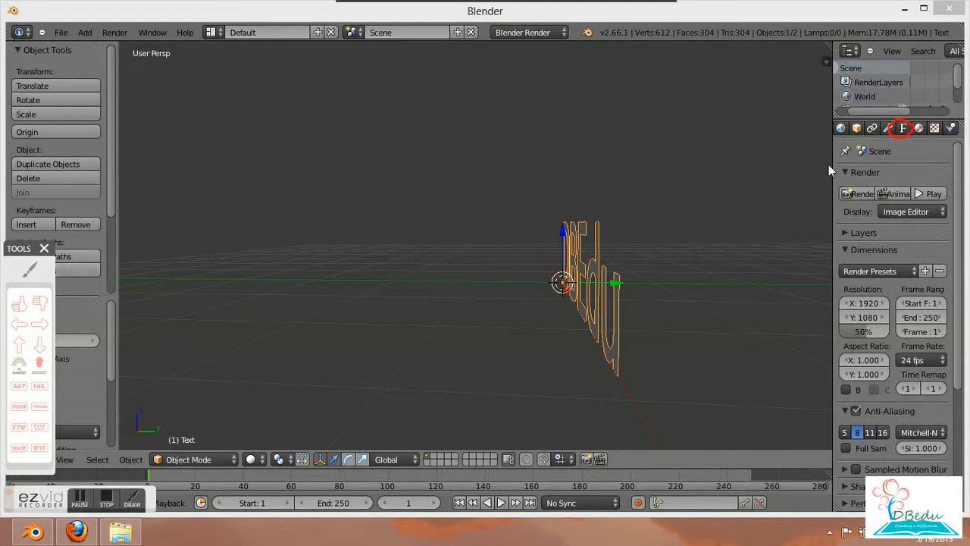
left_click(905, 129)
scroll(917, 276, "down", 7)
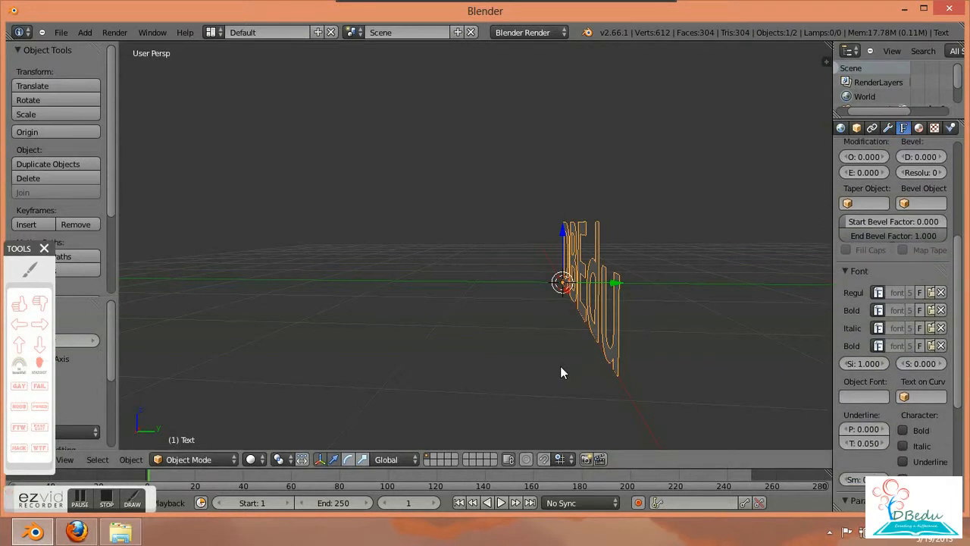
- View the text from the front, look through its Shape, Geometry and Font settings, and widen the properties editor
middle_click_drag(561, 367, 721, 372)
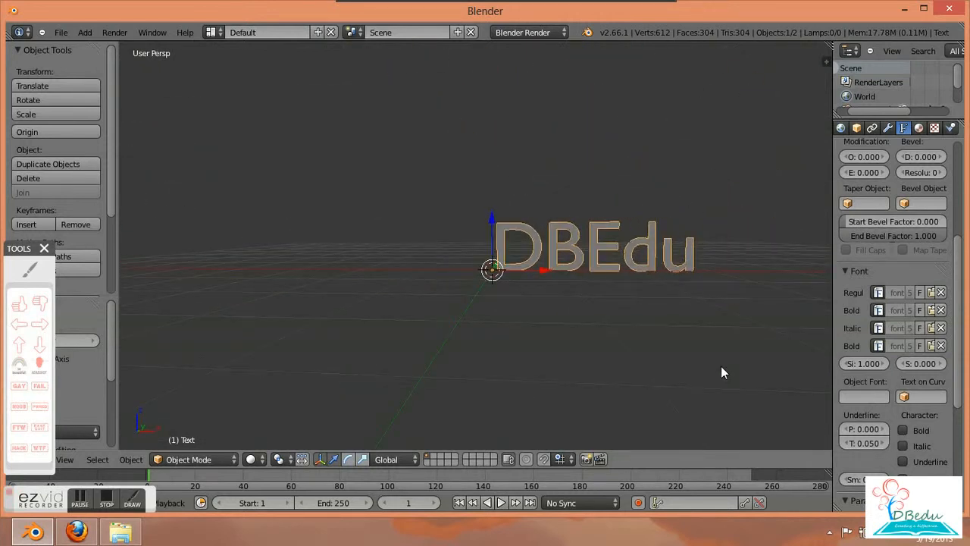
scroll(896, 295, "up", 3)
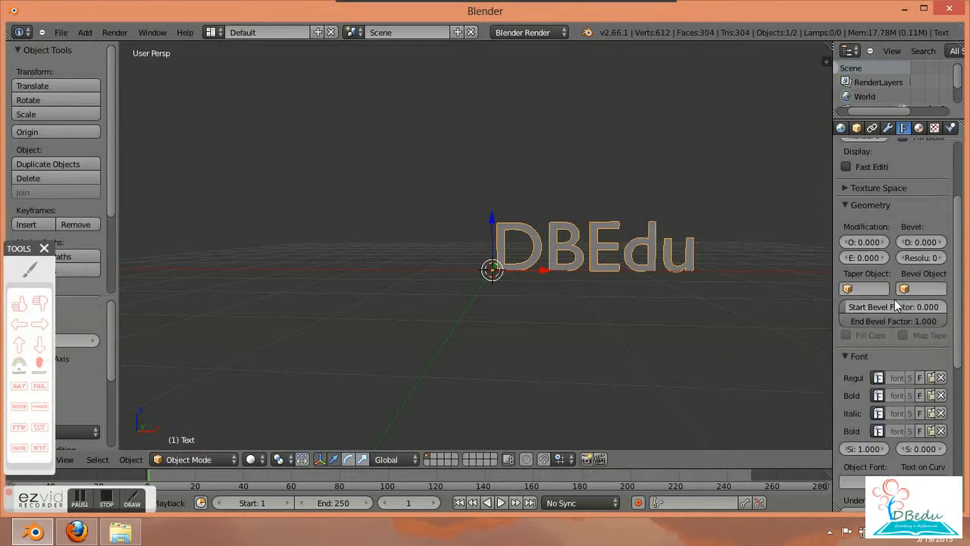
scroll(898, 296, "up", 4)
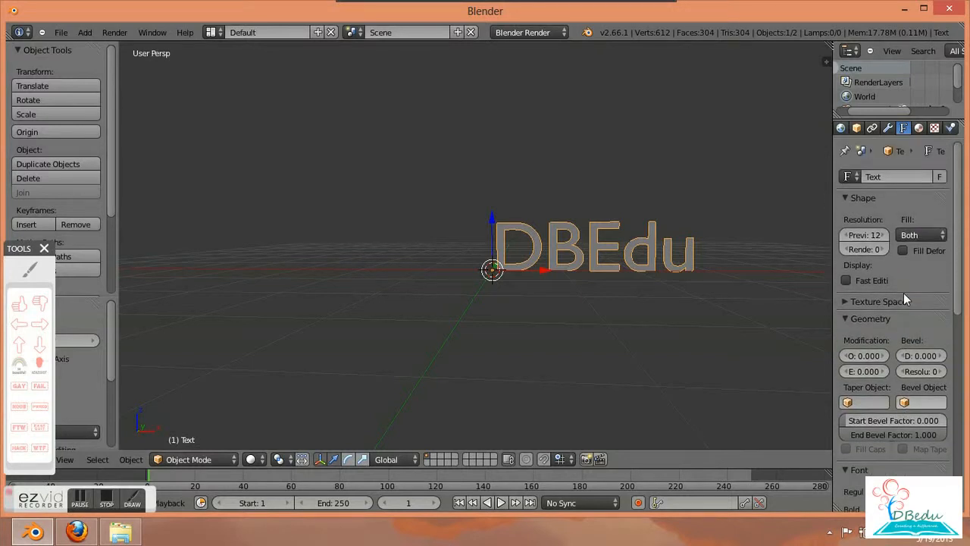
scroll(903, 293, "down", 10)
scroll(905, 302, "down", 2)
scroll(905, 303, "up", 5)
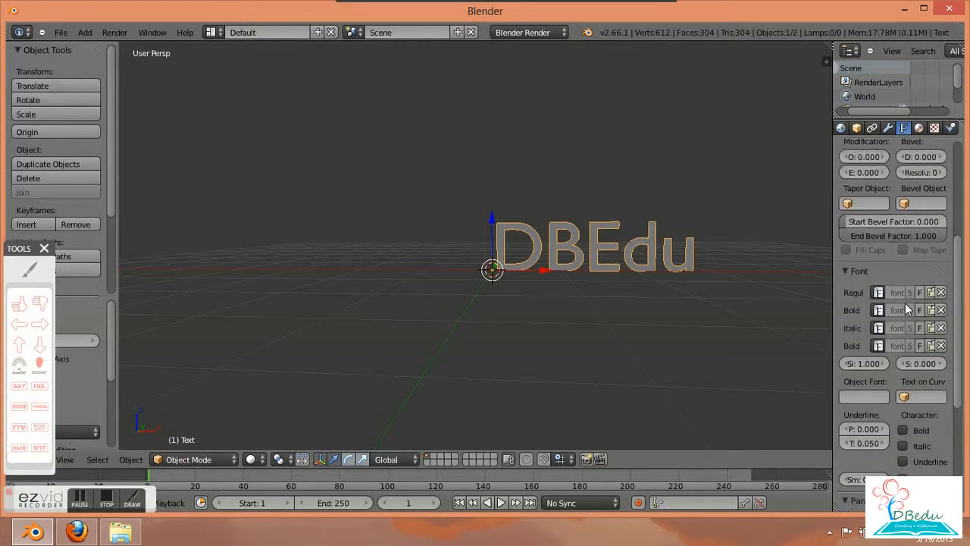
scroll(904, 302, "up", 1)
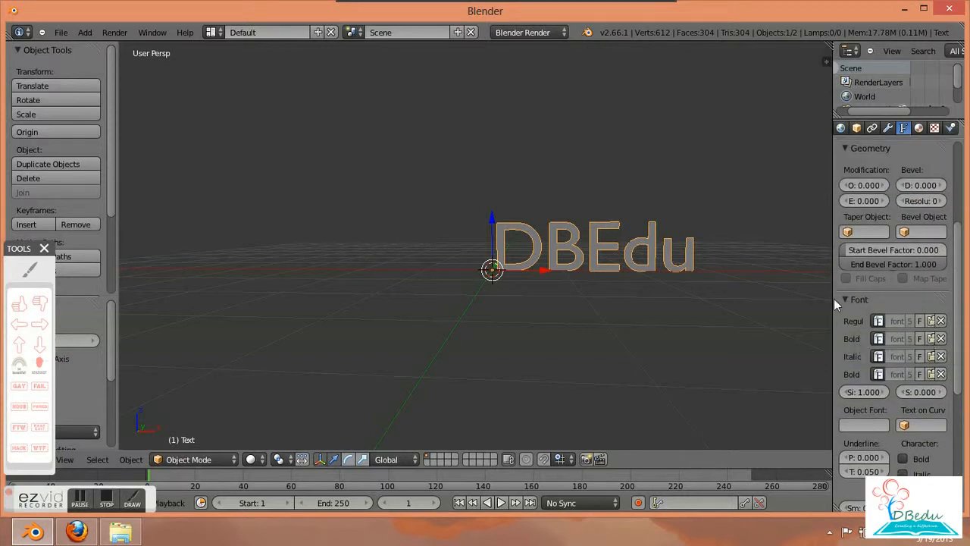
left_click_drag(834, 298, 785, 296)
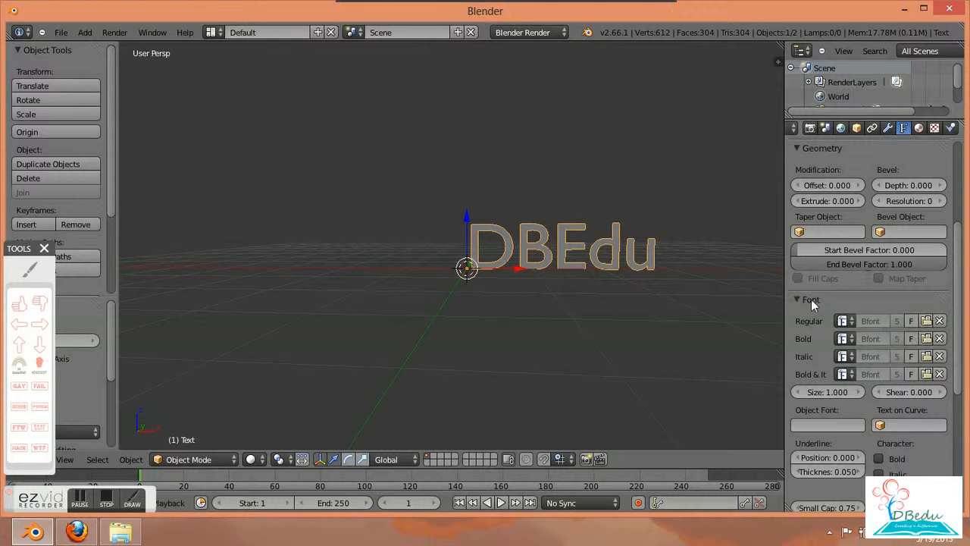
left_click(28, 272)
mouse_move(850, 288)
left_mouse_down()
mouse_move(759, 287)
mouse_move(840, 303)
left_mouse_up()
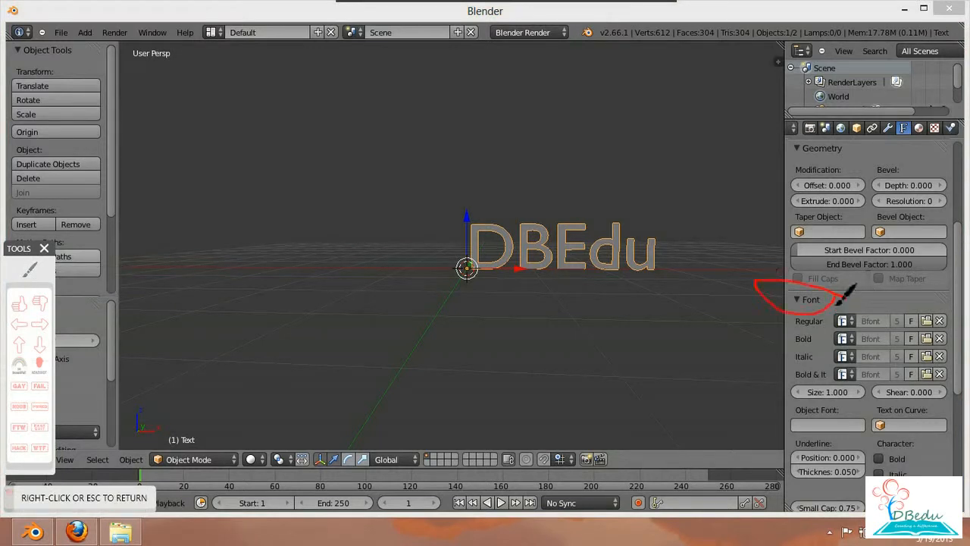
mouse_move(926, 309)
left_mouse_down()
mouse_move(908, 327)
mouse_move(925, 327)
left_mouse_up()
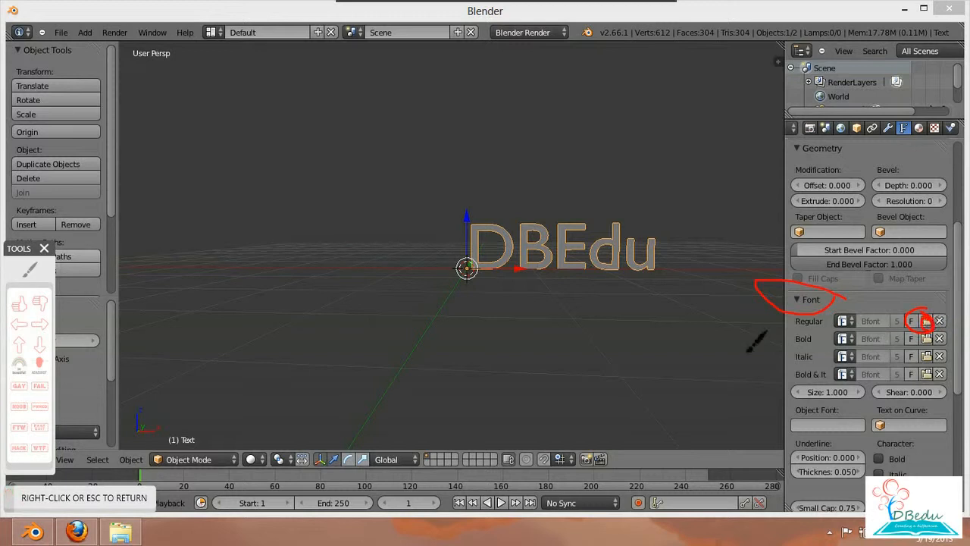
right_click(58, 290)
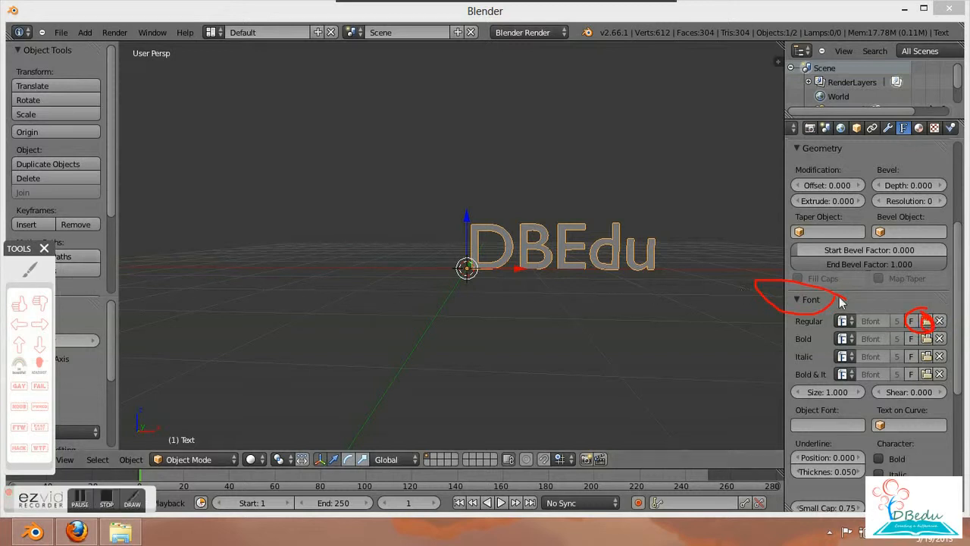
- Load BEBAS__.TTF from C:\Windows\Fonts as the text's Regular font
left_click(924, 323)
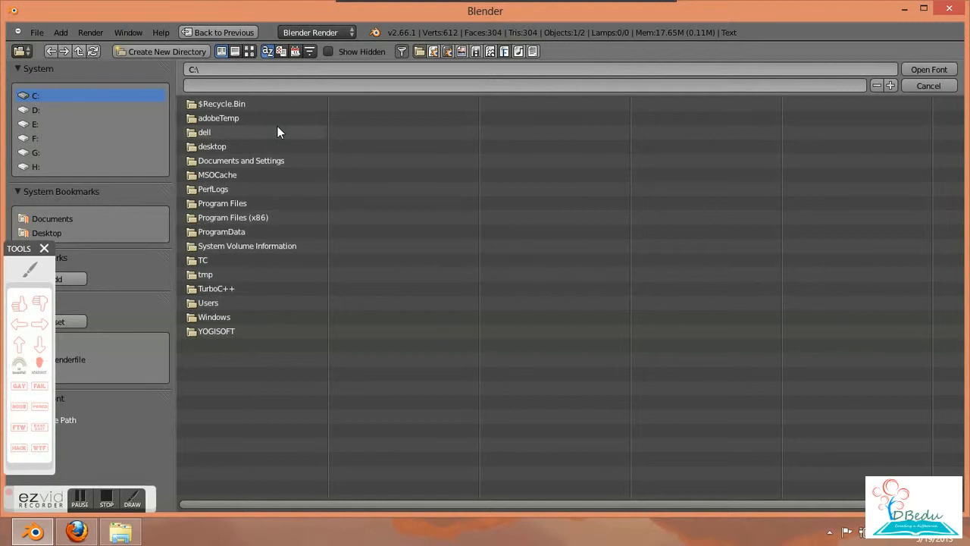
left_click(231, 318)
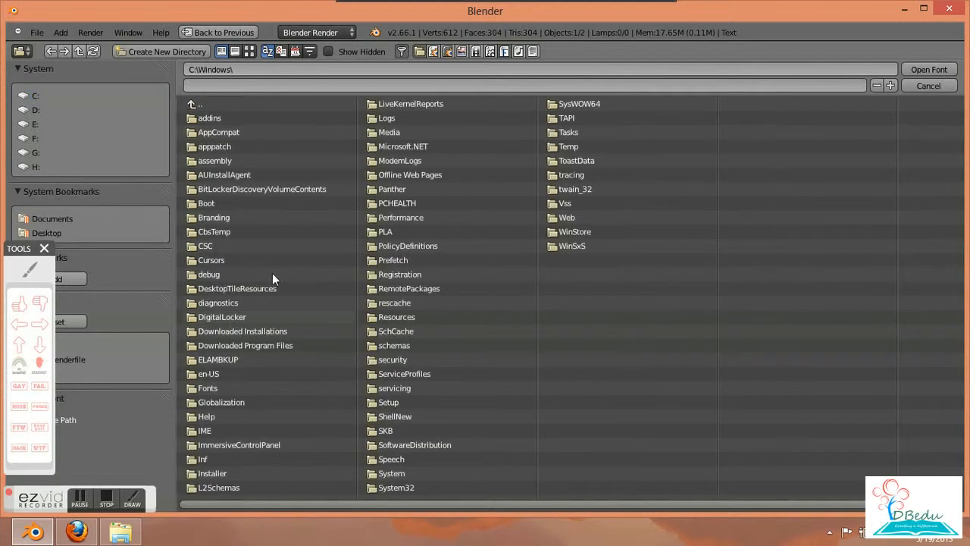
left_click(28, 275)
mouse_move(222, 385)
left_mouse_down()
mouse_move(188, 388)
mouse_move(224, 401)
mouse_move(225, 391)
left_mouse_up()
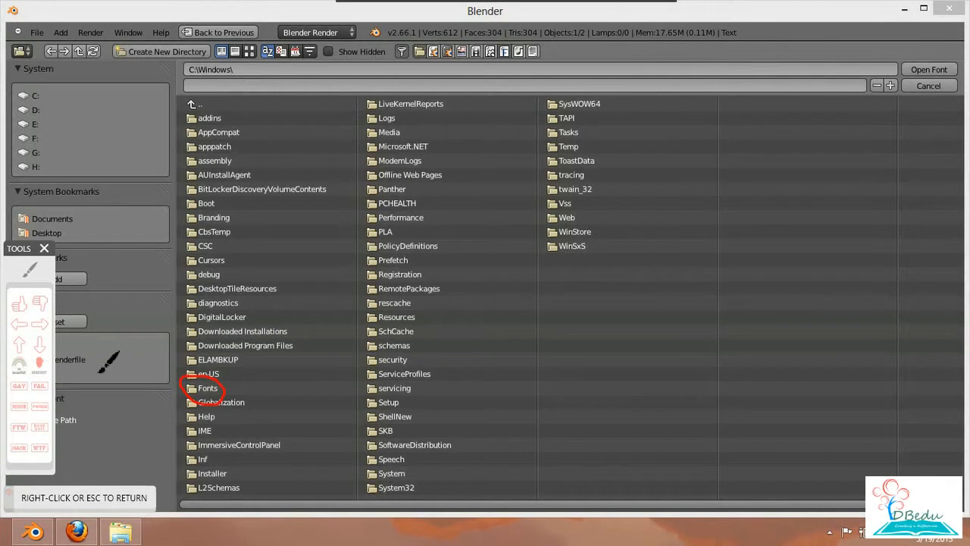
right_click(100, 371)
left_click(215, 391)
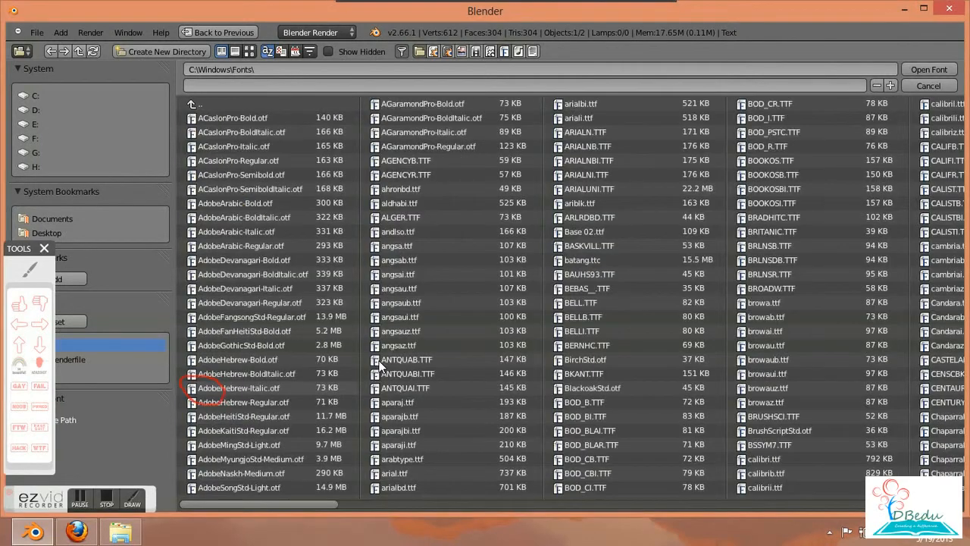
scroll(341, 363, "down", 5)
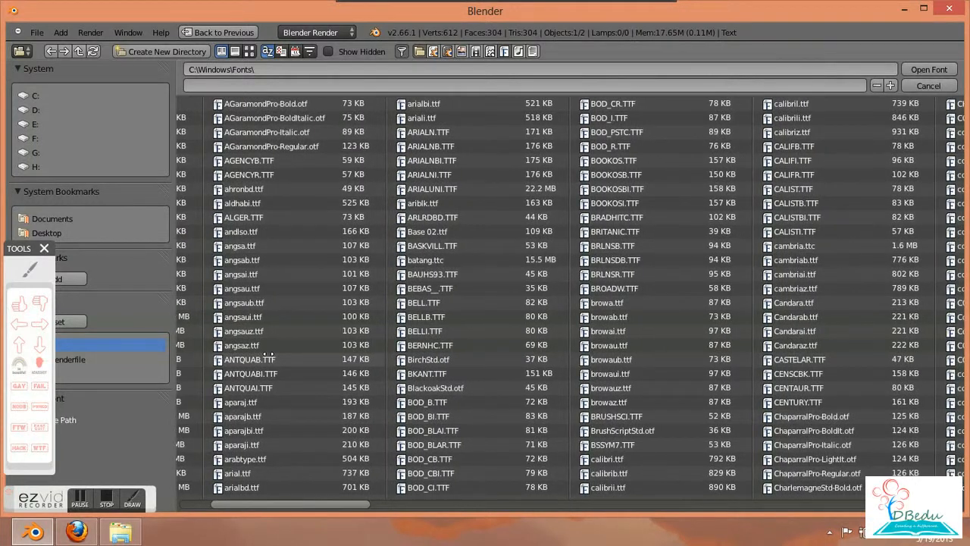
left_click(426, 291)
double_click(426, 292)
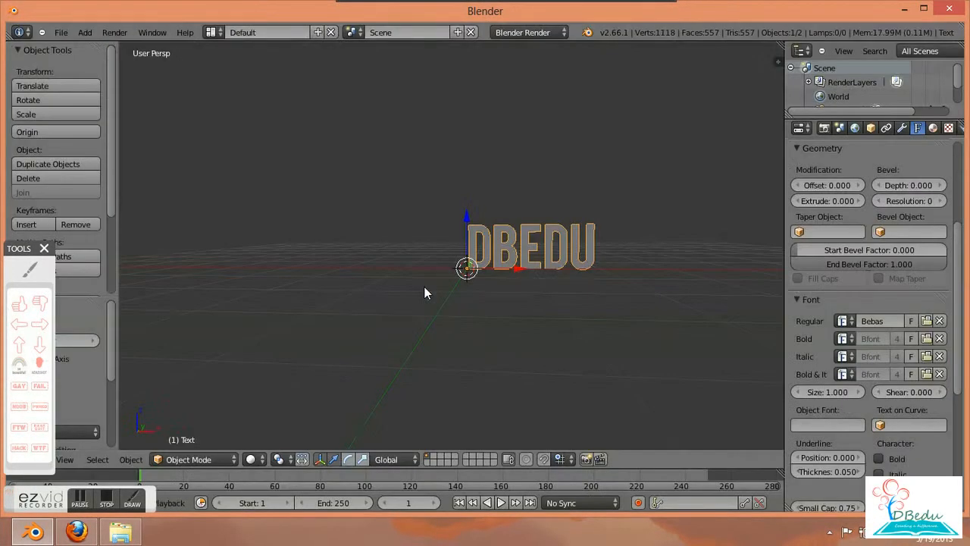
- Duplicate the upright text object twice, leaving both copies exactly in place over the original
middle_click_drag(491, 310, 503, 298)
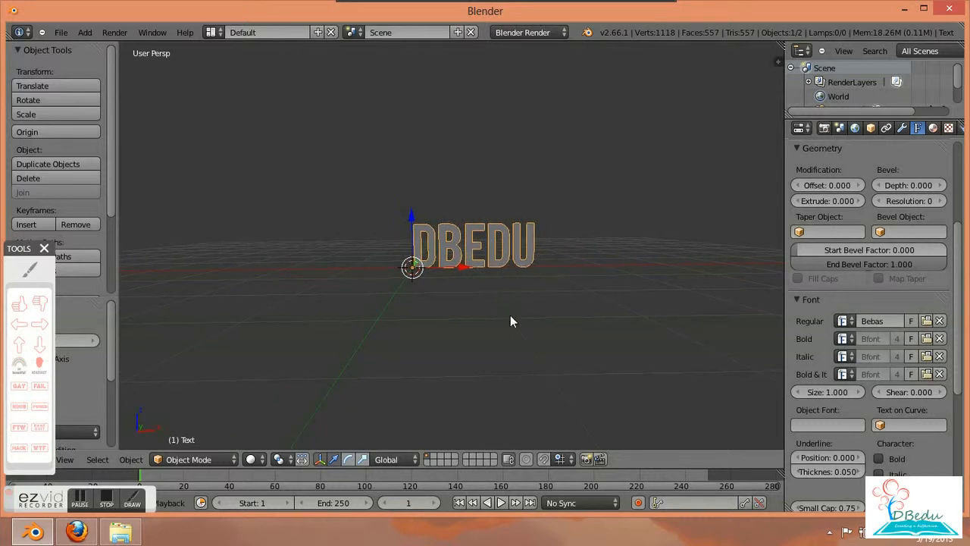
mouse_move(506, 319)
middle_mouse_down()
mouse_move(438, 344)
mouse_move(325, 316)
mouse_move(347, 338)
mouse_move(510, 322)
middle_mouse_up()
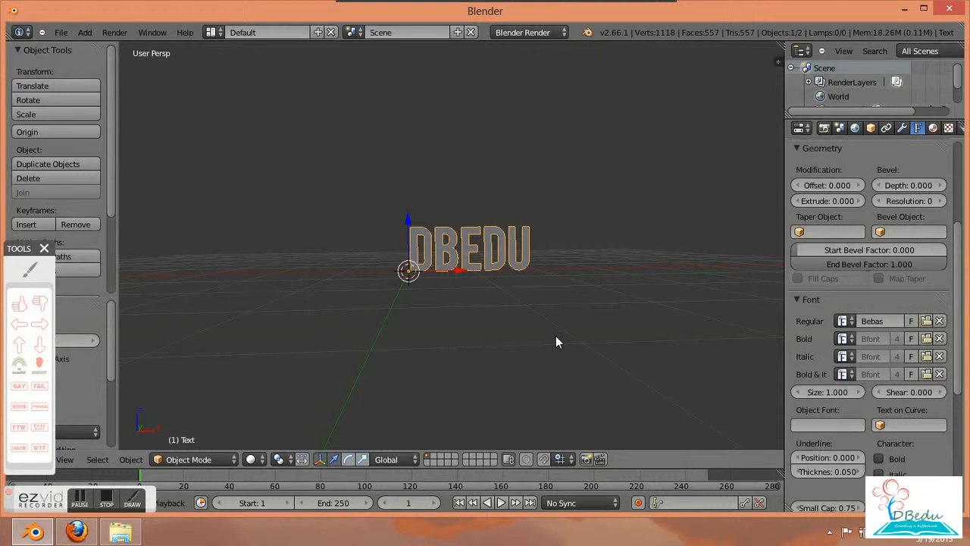
key("shift+d")
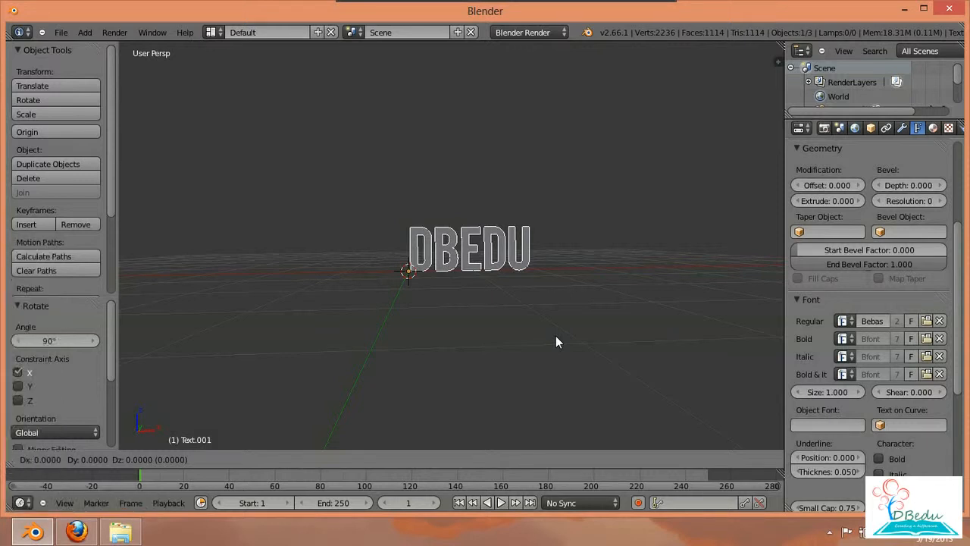
right_click(555, 342)
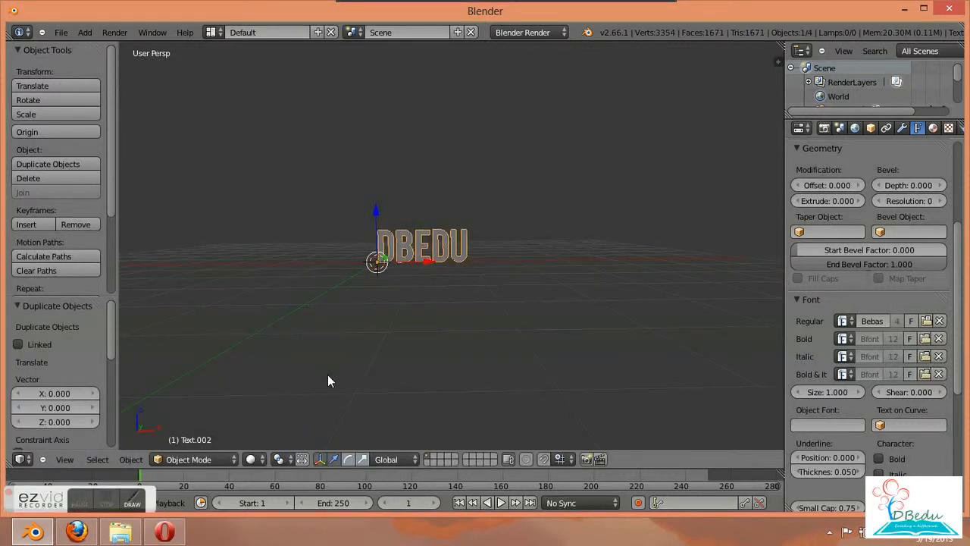
- Try moving the Text.002 copy about 1.88 units along the X axis, and undo the move
middle_click_drag(329, 381, 316, 407)
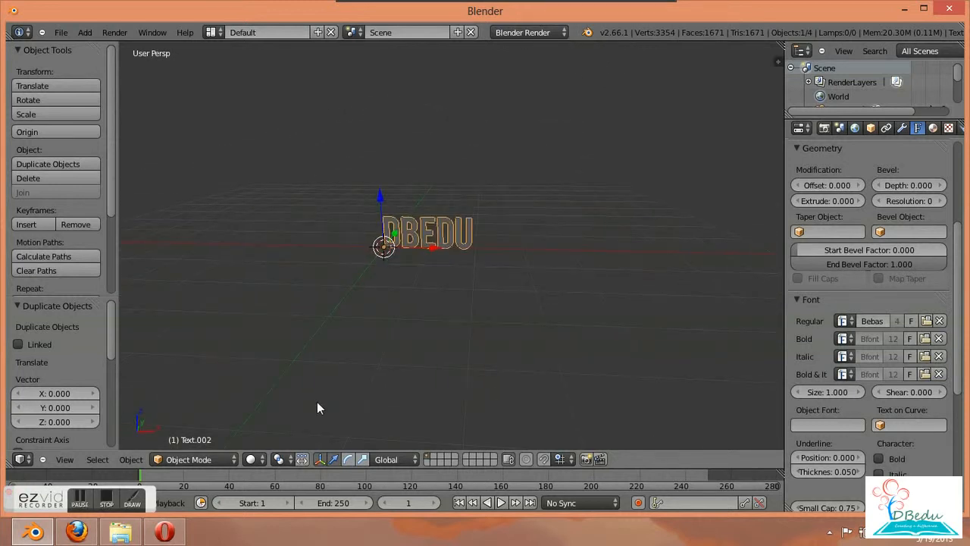
left_click_drag(429, 246, 499, 259)
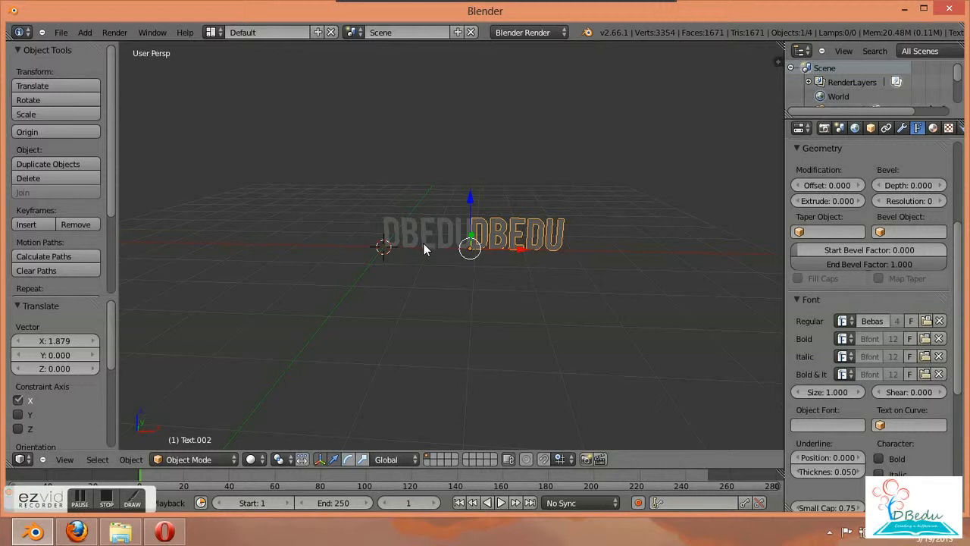
key("ctrl+z")
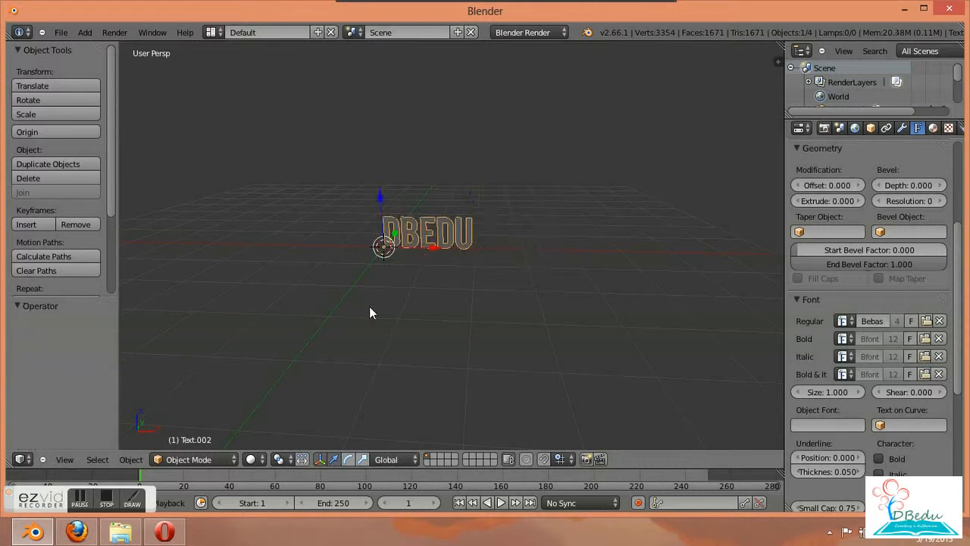
- Examine the stacked text from the front and side and review its Geometry settings: Offset, Extrude, and the bevel Depth and Resolution
middle_click_drag(369, 307, 379, 289)
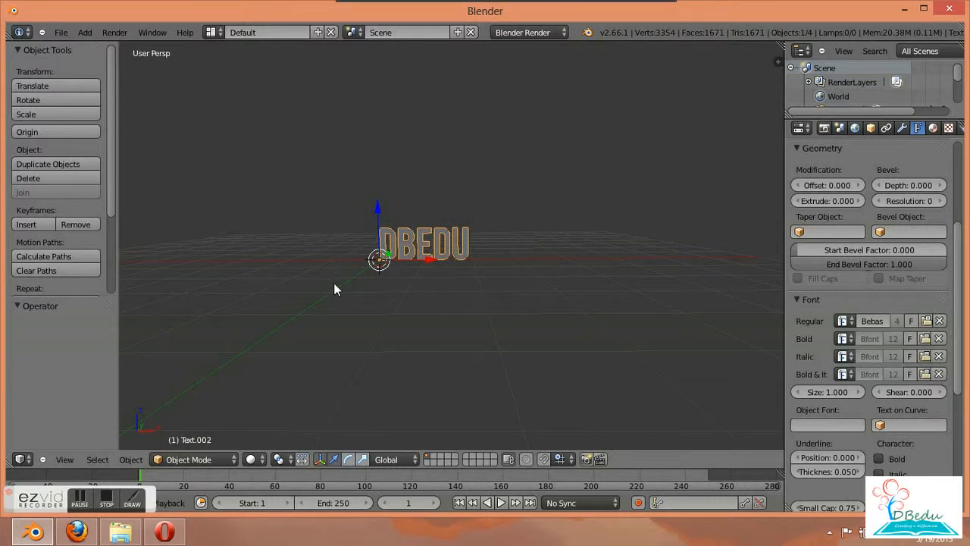
middle_click_drag(335, 285, 380, 301)
middle_click_drag(475, 295, 441, 281)
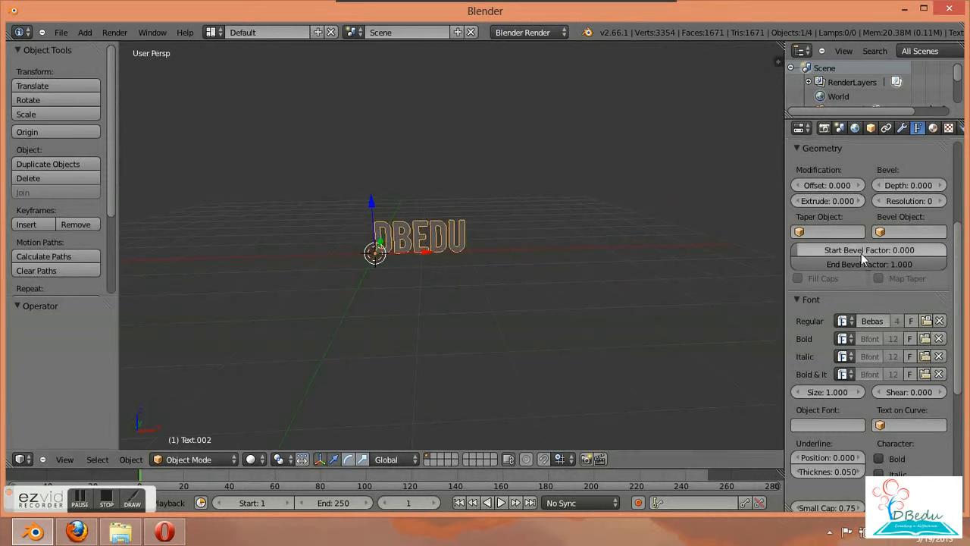
middle_click_drag(593, 323, 419, 331)
middle_click_drag(614, 307, 590, 322)
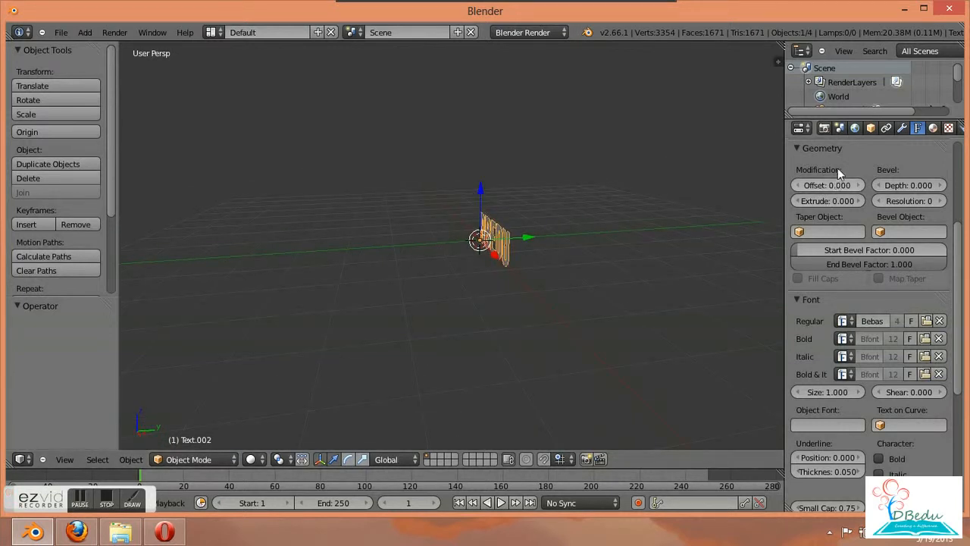
scroll(839, 162, "up", 5)
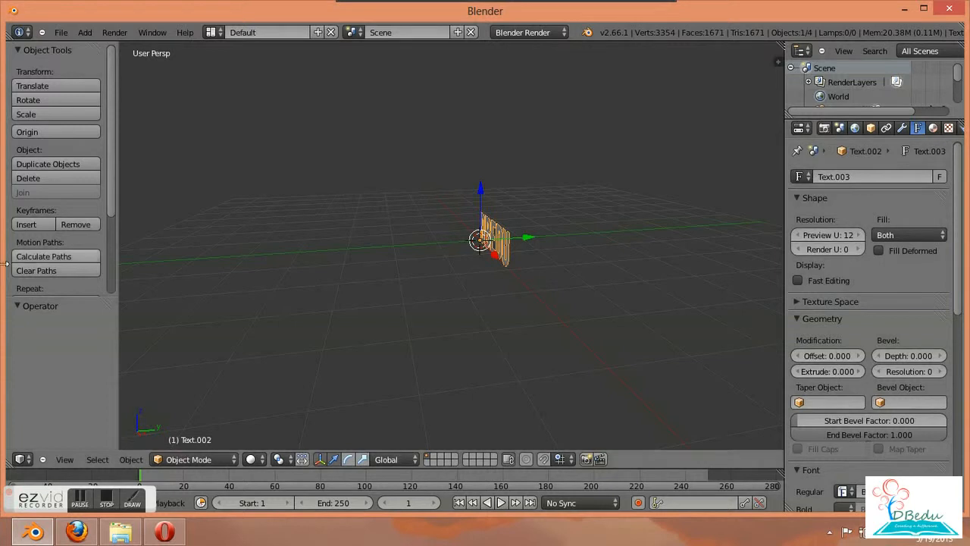
left_click(132, 499)
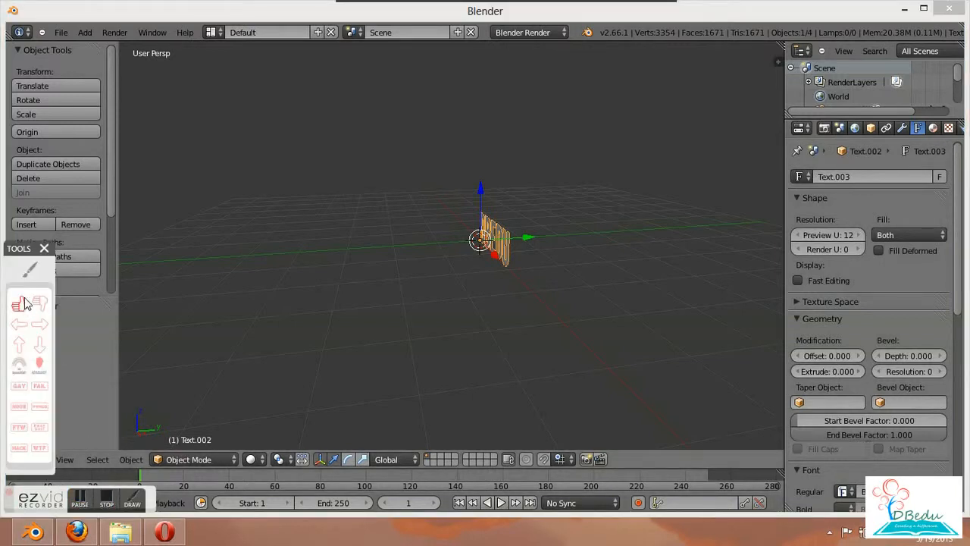
left_click(31, 269)
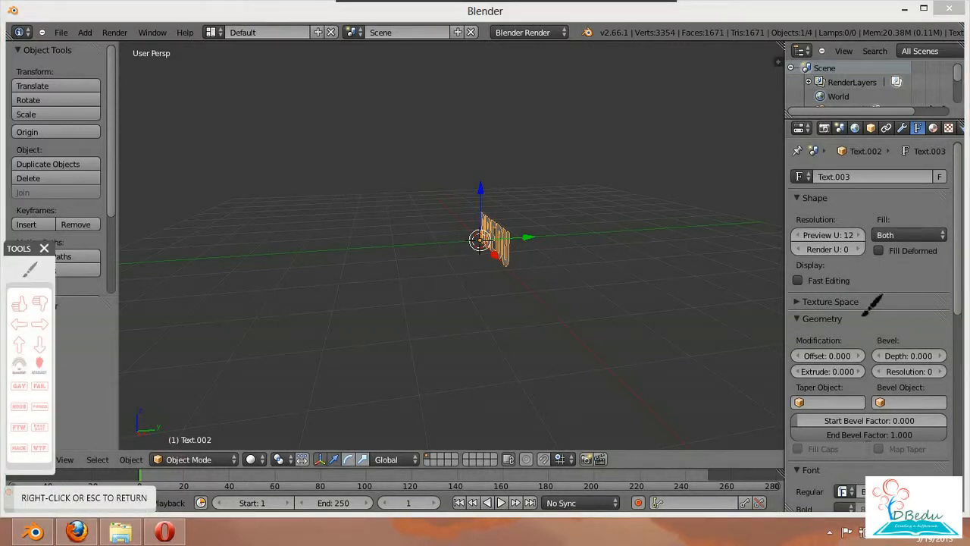
mouse_move(833, 312)
left_mouse_down()
mouse_move(906, 326)
mouse_move(841, 311)
left_mouse_up()
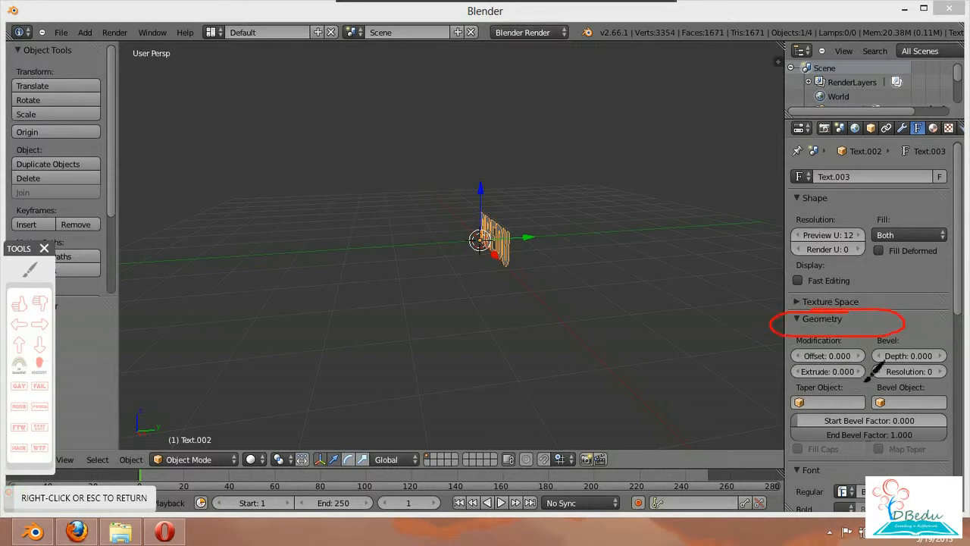
mouse_move(866, 370)
left_mouse_down()
mouse_move(793, 375)
mouse_move(867, 370)
left_mouse_up()
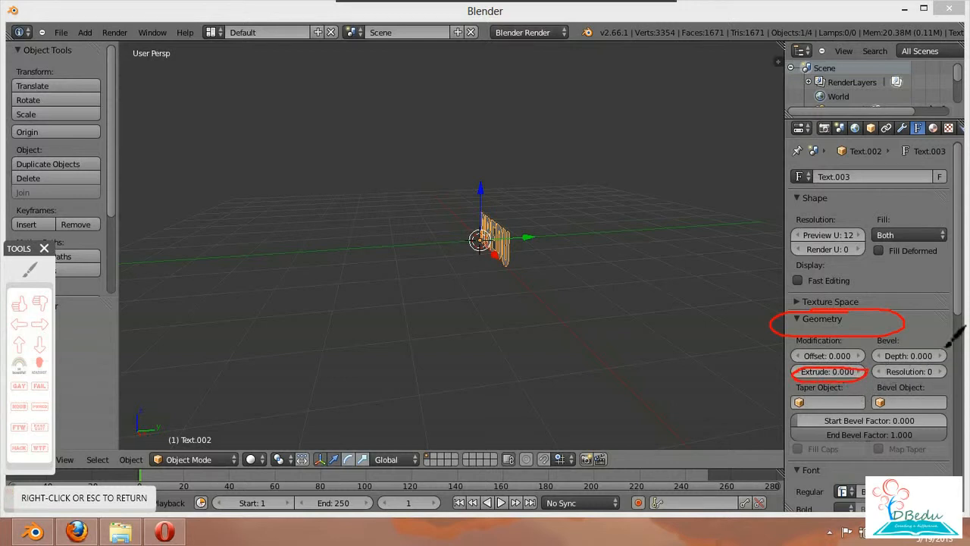
mouse_move(946, 348)
left_mouse_down()
mouse_move(900, 346)
mouse_move(951, 357)
mouse_move(940, 356)
left_mouse_up()
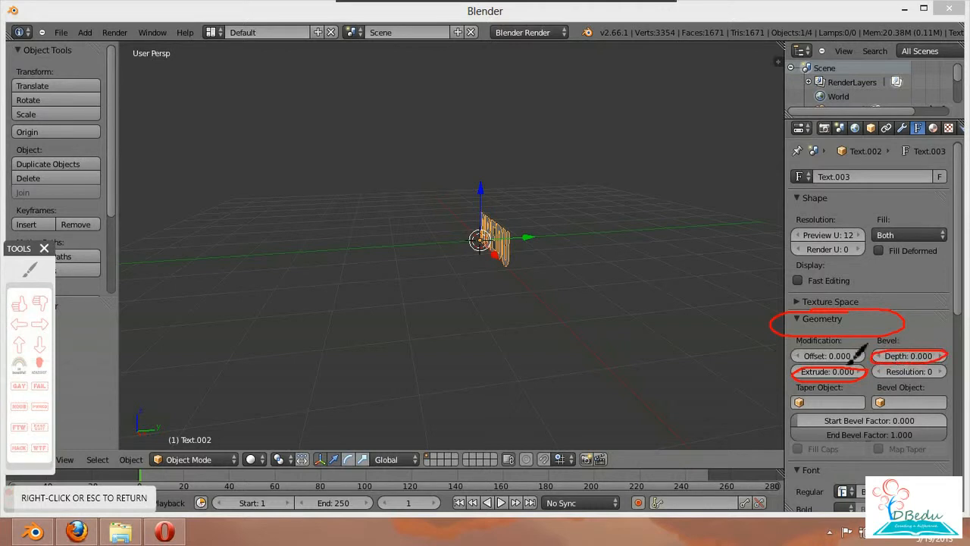
mouse_move(944, 364)
left_mouse_down()
mouse_move(879, 370)
mouse_move(906, 383)
mouse_move(953, 367)
left_mouse_up()
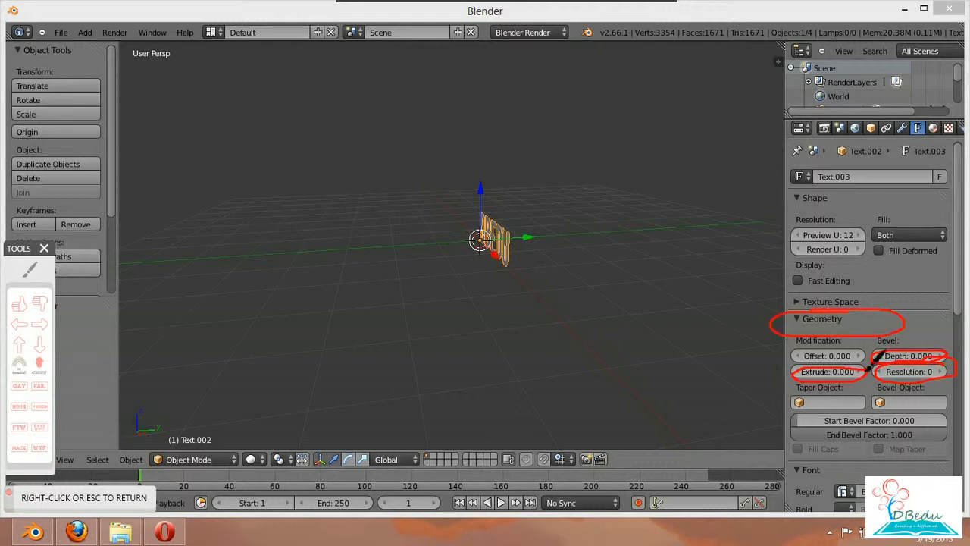
mouse_move(868, 347)
left_mouse_down()
mouse_move(803, 347)
mouse_move(869, 369)
left_mouse_up()
right_click(763, 373)
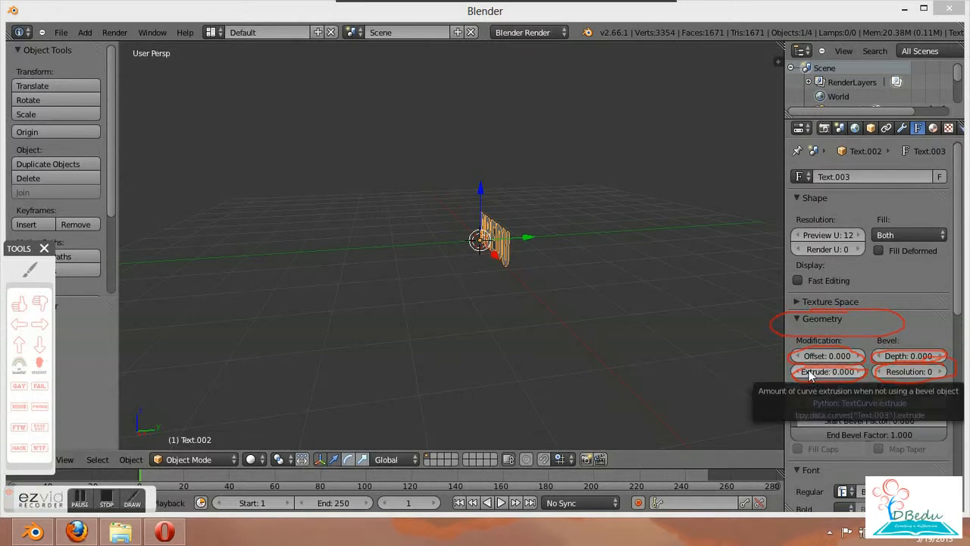
- Set the Extrude value of the Text.002 copy to 0.020
middle_click_drag(647, 338, 808, 312)
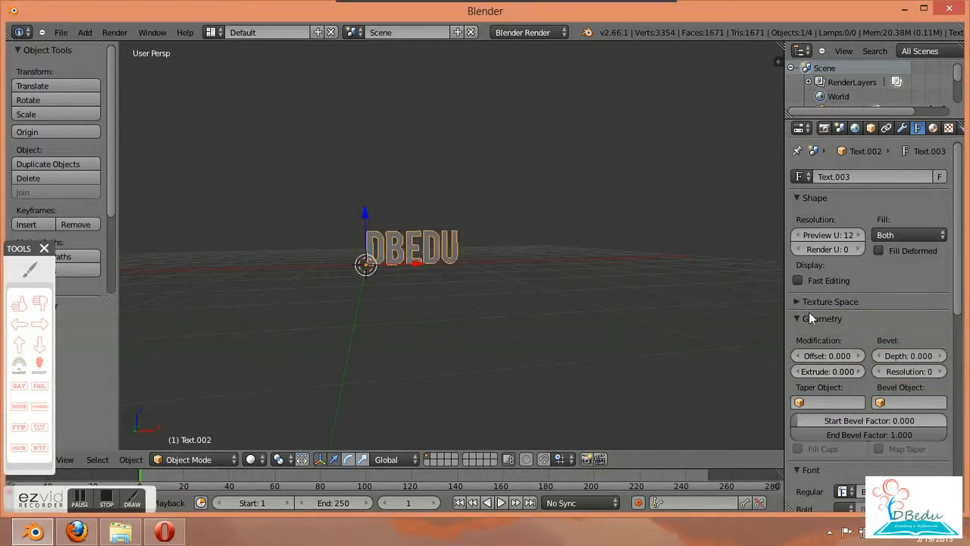
middle_click_drag(714, 326, 713, 339)
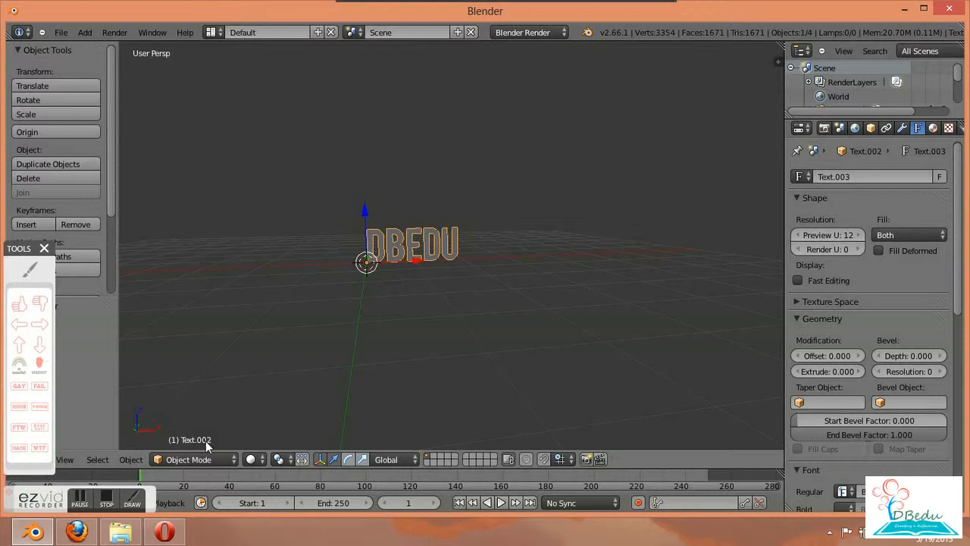
middle_click_drag(504, 264, 484, 306)
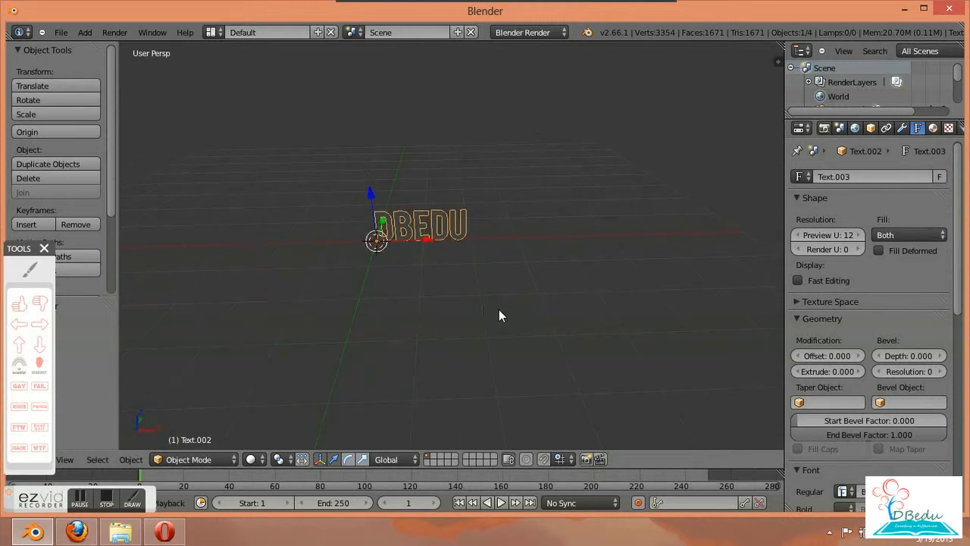
left_click(833, 373)
type("0.020")
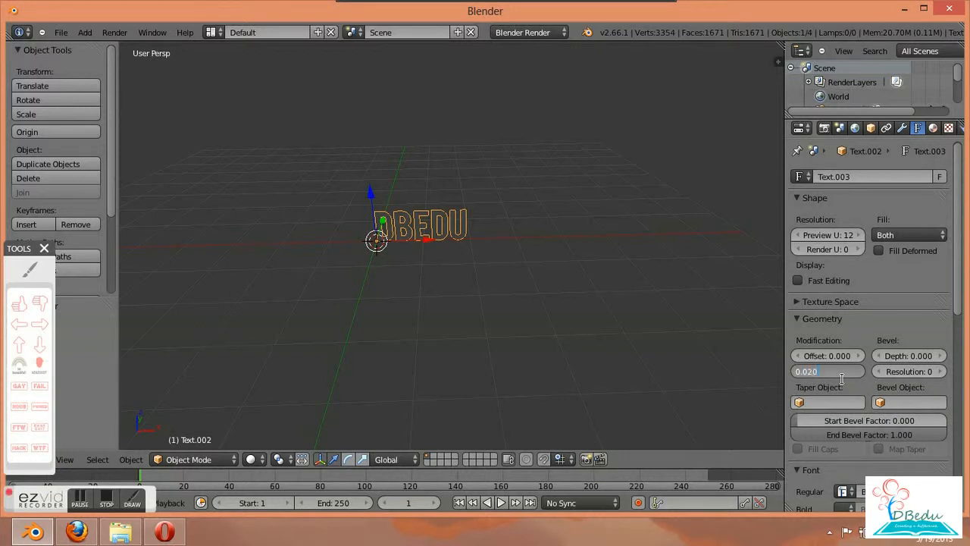
key("Return")
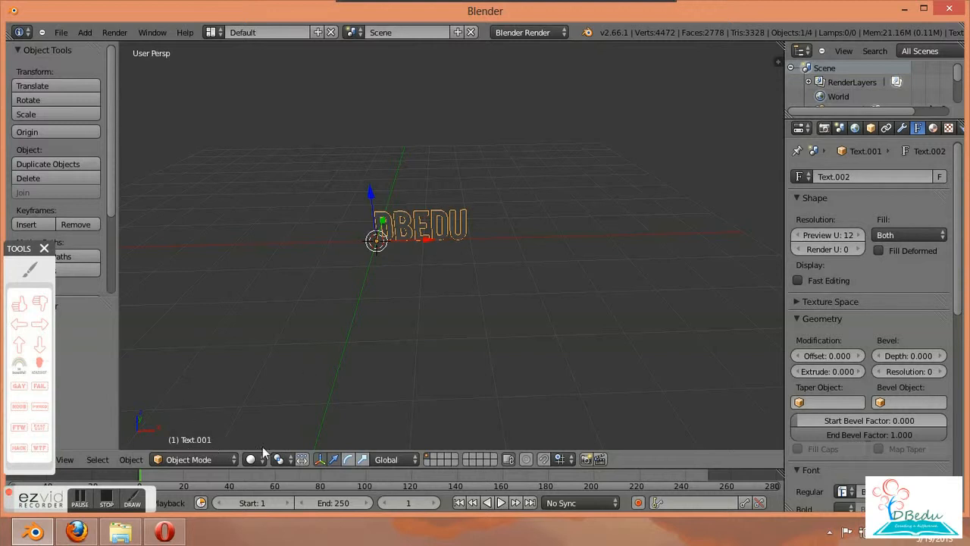
- Set the Extrude value of the Text.001 copy to 0.010
left_click(841, 373)
type("0.010")
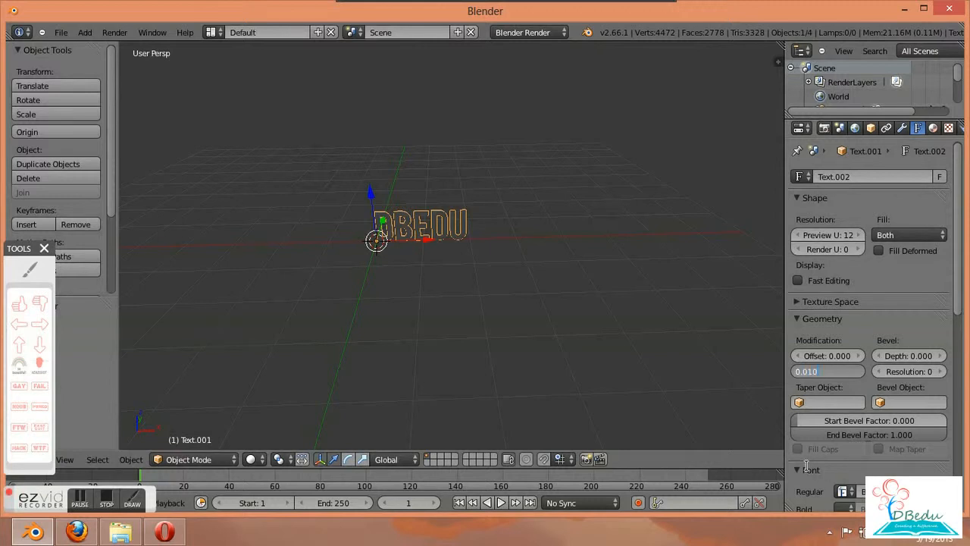
key("Return")
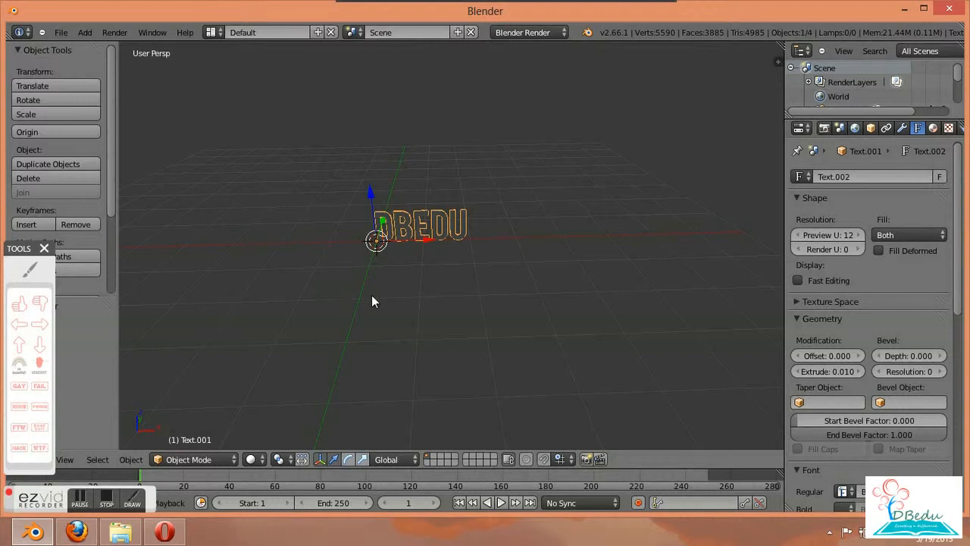
- Raise the Geometry Offset of the Text.001 copy to 0.020
left_click_drag(851, 361, 858, 357)
left_click(858, 361)
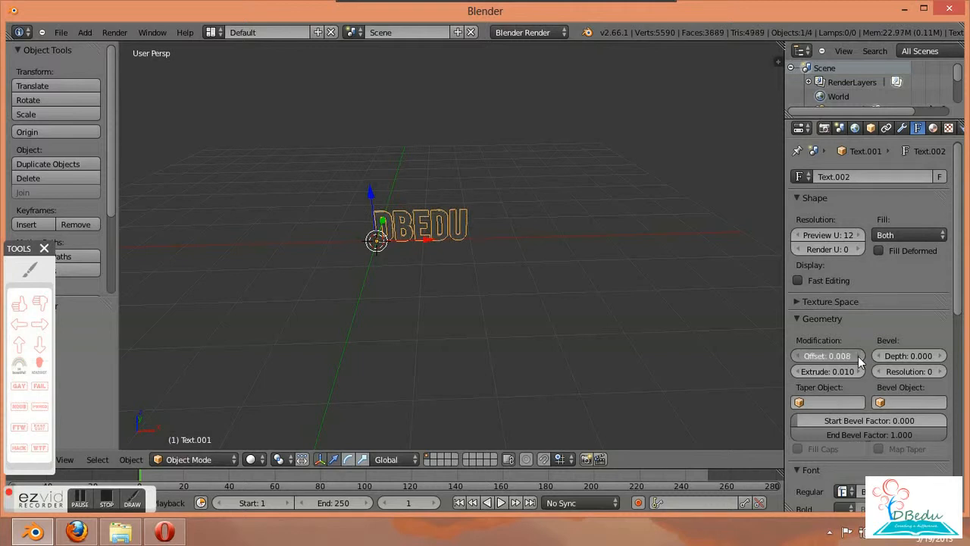
left_click(859, 361)
- Inspect the thickened letters up close at an angle and from the front to check the offset outline against the other copies
scroll(467, 267, "up", 7)
scroll(467, 267, "up", 2)
middle_click_drag(469, 263, 423, 247)
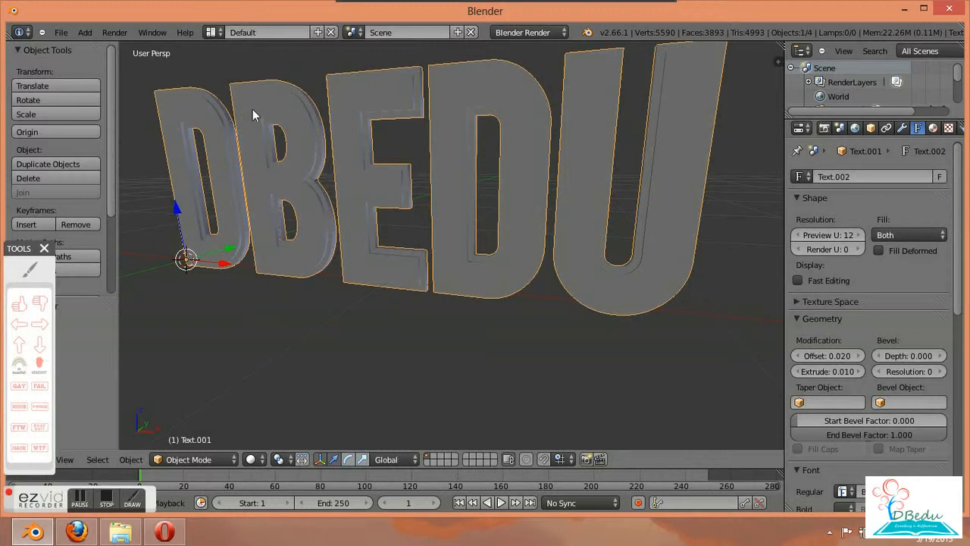
middle_click_drag(416, 334, 456, 297)
scroll(456, 297, "down", 5)
middle_click_drag(389, 301, 402, 356)
scroll(402, 355, "down", 2)
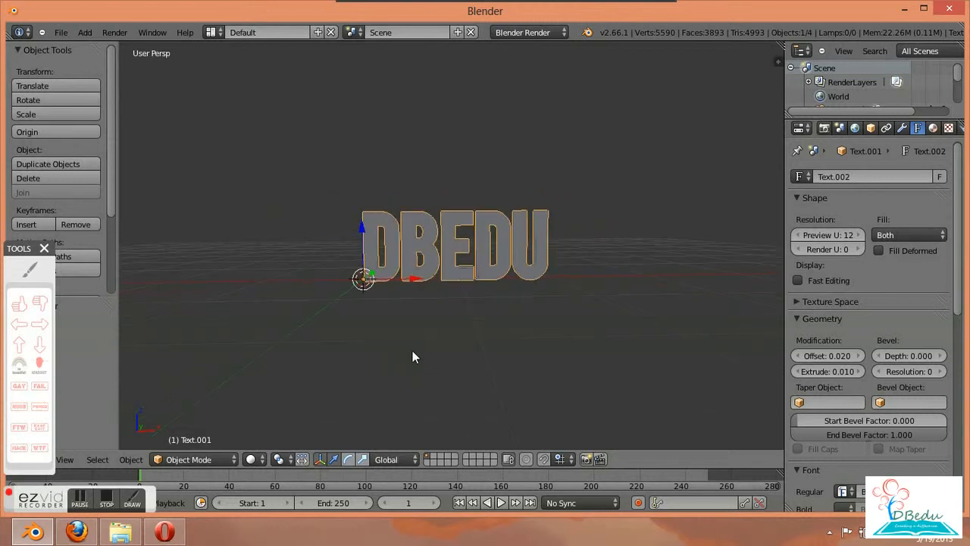
scroll(446, 278, "down", 1)
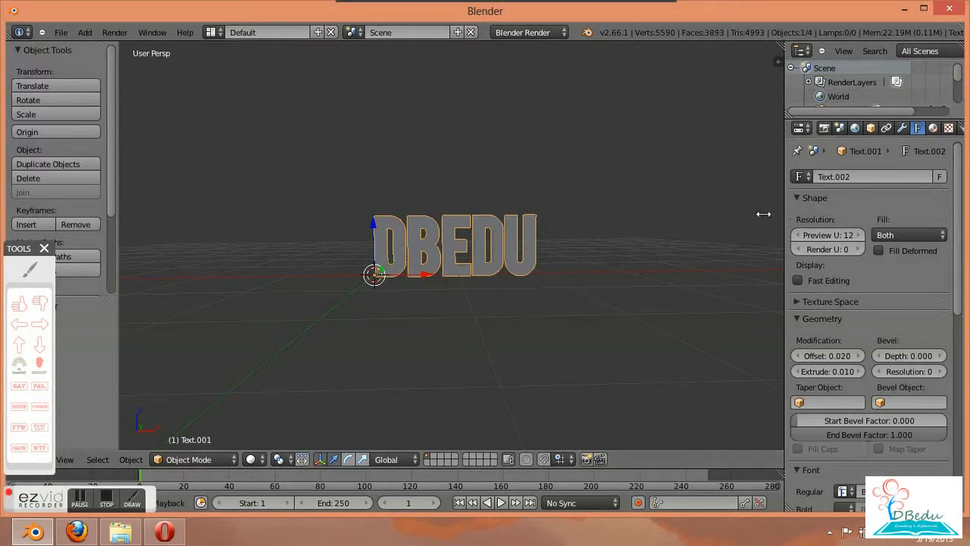
- Widen the properties editor and add a new material to the Text.001 copy
left_click_drag(763, 215, 735, 215)
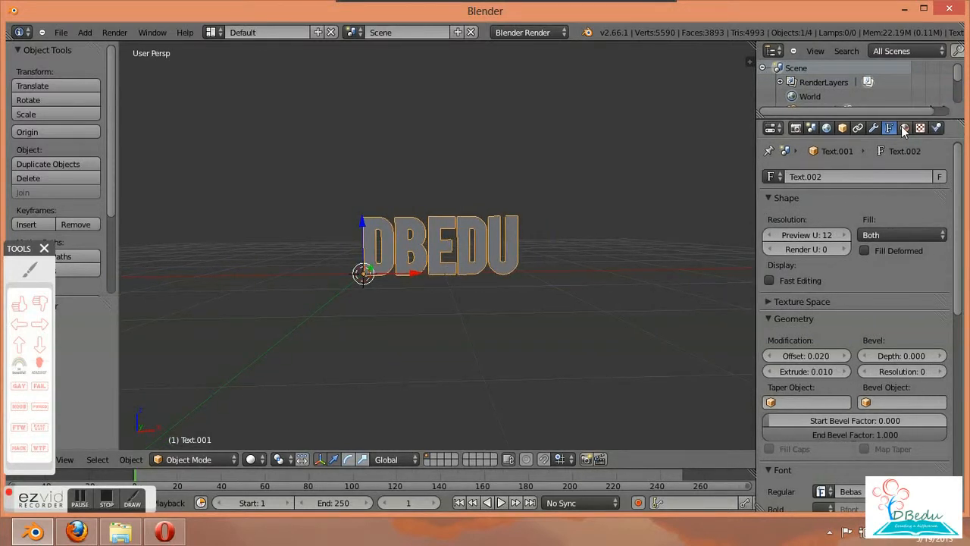
left_click(30, 269)
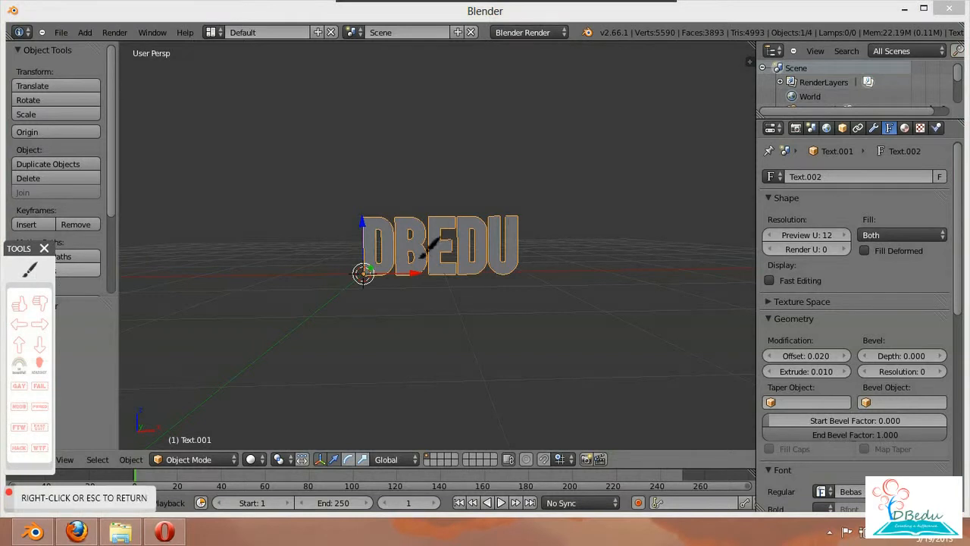
mouse_move(888, 123)
left_mouse_down()
mouse_move(909, 139)
mouse_move(918, 115)
mouse_move(882, 145)
left_mouse_up()
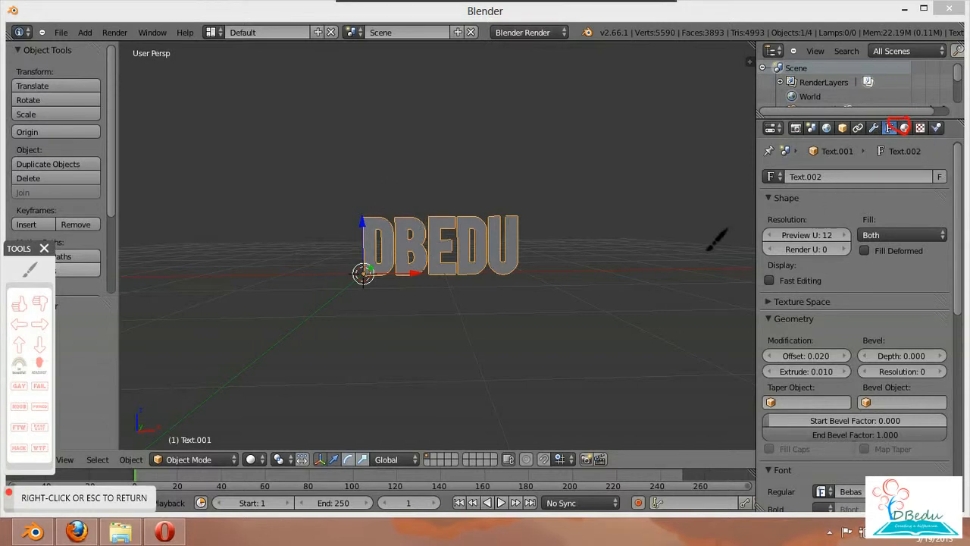
key("Escape")
left_click(903, 128)
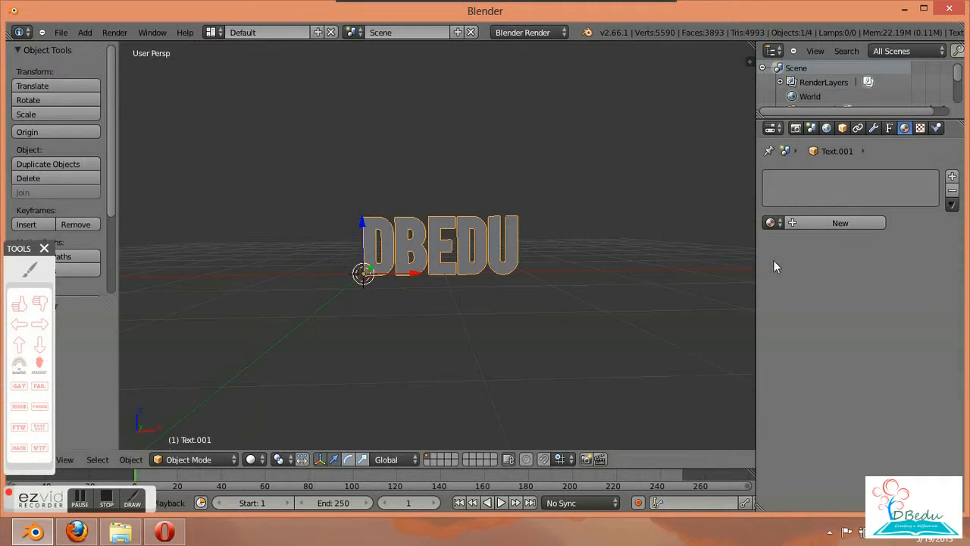
left_click(813, 222)
scroll(869, 408, "down", 2)
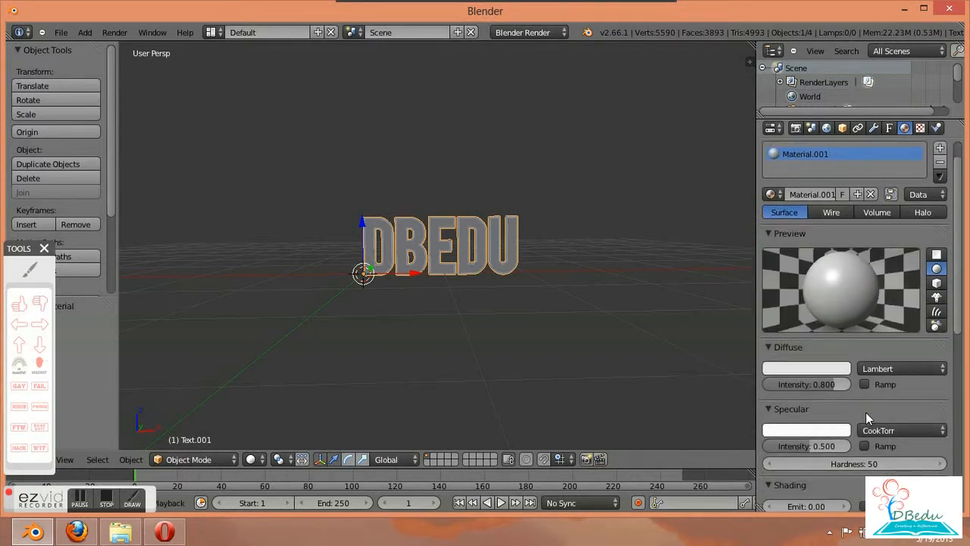
scroll(866, 412, "down", 1)
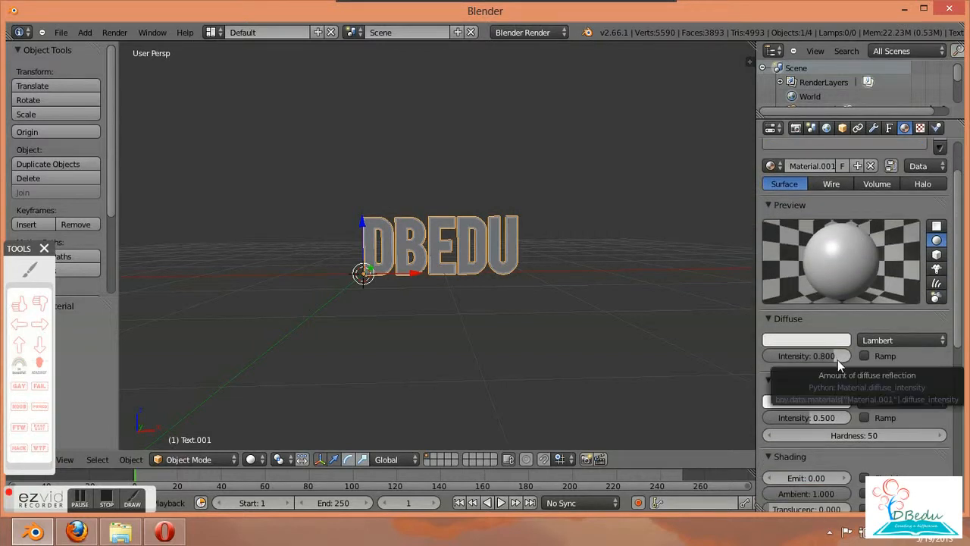
- Lower the specular intensity of the Text.001 copy's material to 0
scroll(828, 398, "down", 1)
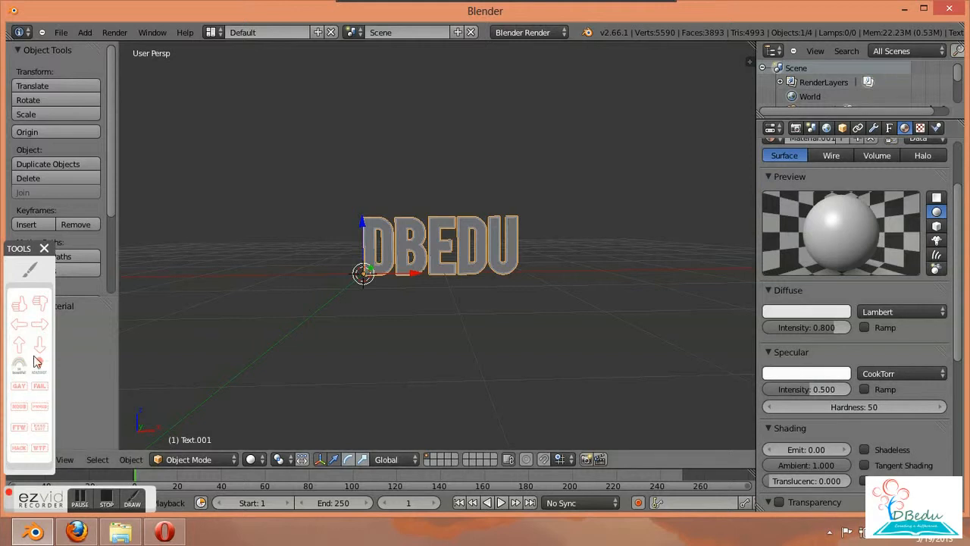
left_click(30, 270)
mouse_move(839, 343)
left_mouse_down()
mouse_move(750, 356)
mouse_move(842, 347)
left_mouse_up()
mouse_move(839, 380)
left_mouse_down()
mouse_move(764, 397)
mouse_move(856, 396)
mouse_move(831, 386)
left_mouse_up()
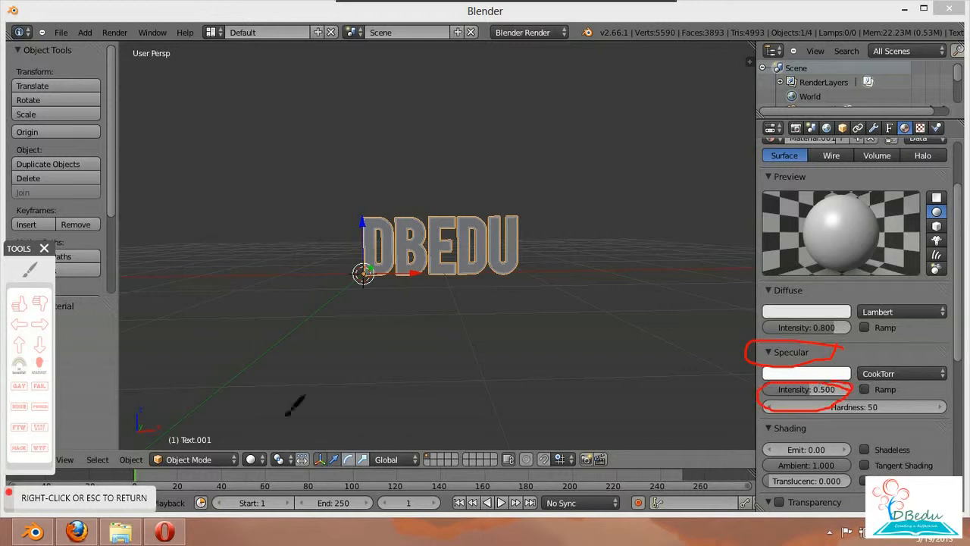
right_click(87, 341)
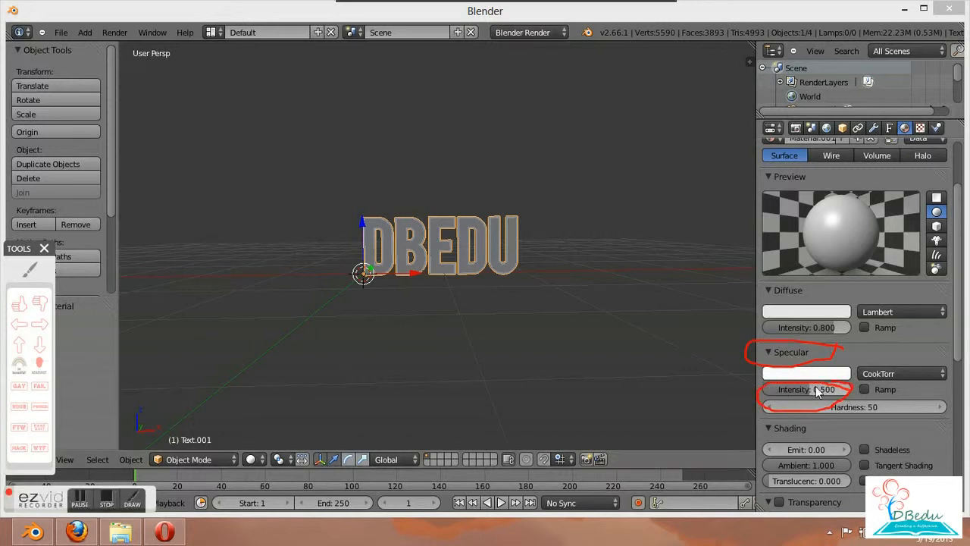
left_click_drag(812, 387, 555, 370)
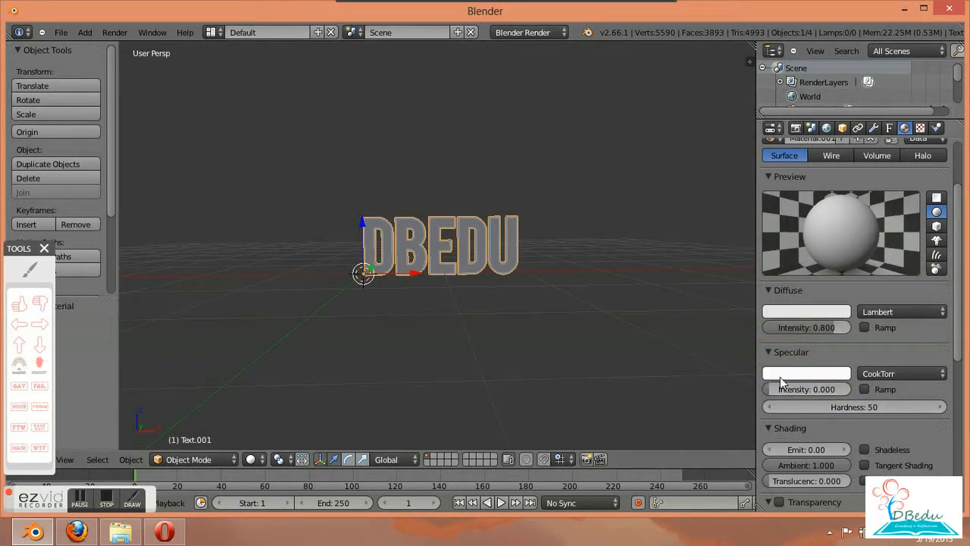
- Set the shading Emit value of the Text.001 copy's material to 1
scroll(444, 282, "up", 5)
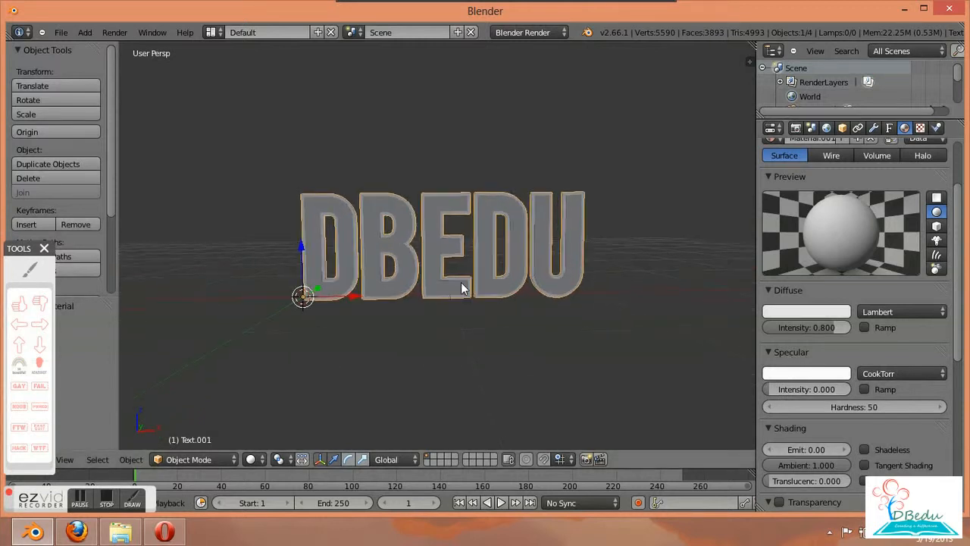
scroll(496, 282, "down", 5)
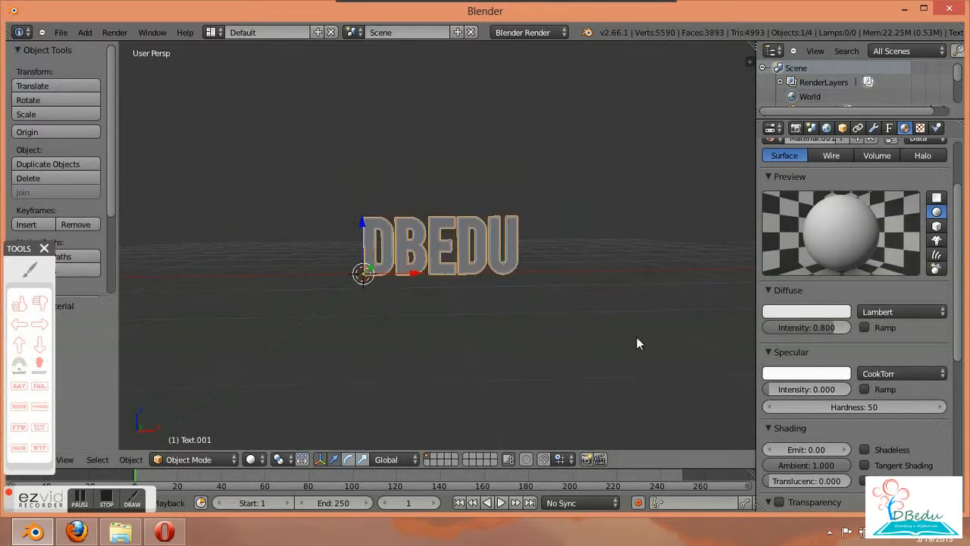
scroll(809, 370, "up", 3)
scroll(607, 356, "up", 1)
scroll(826, 436, "down", 3)
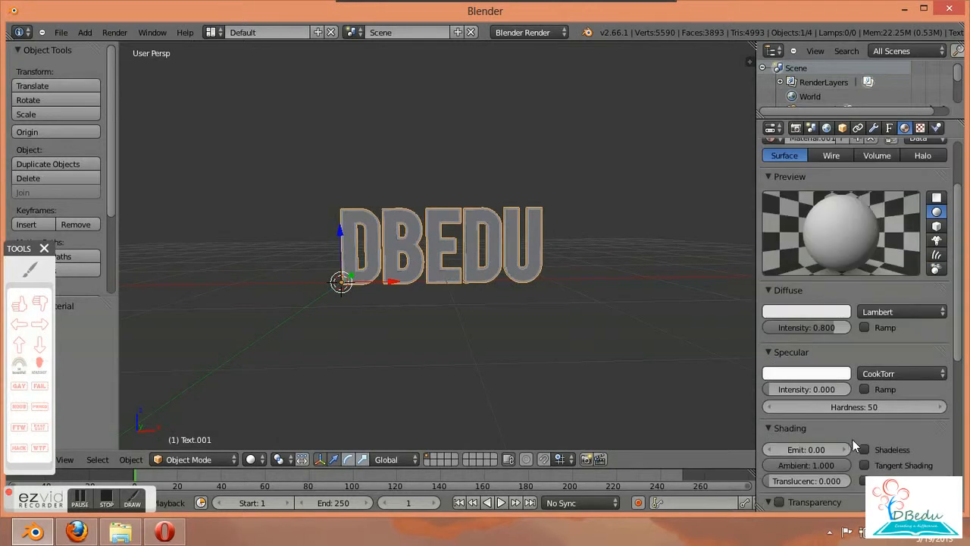
left_click(31, 271)
mouse_move(830, 397)
left_mouse_down()
mouse_move(742, 382)
mouse_move(822, 396)
mouse_move(761, 417)
mouse_move(850, 419)
left_mouse_up()
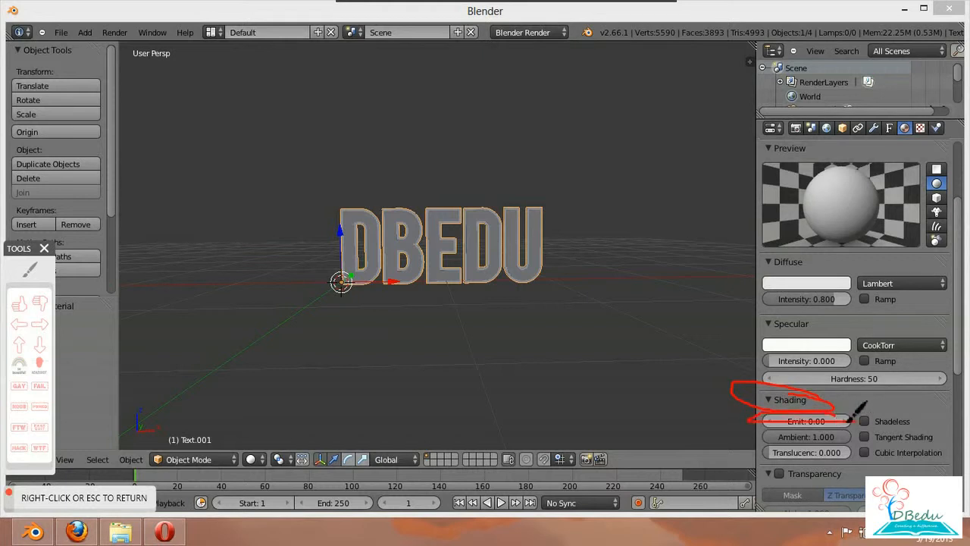
right_click(478, 428)
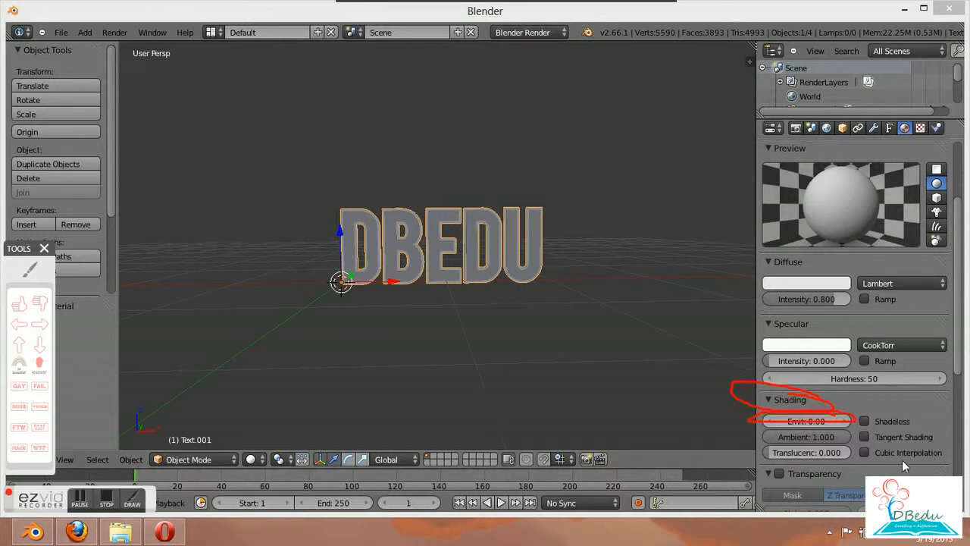
left_click(813, 422)
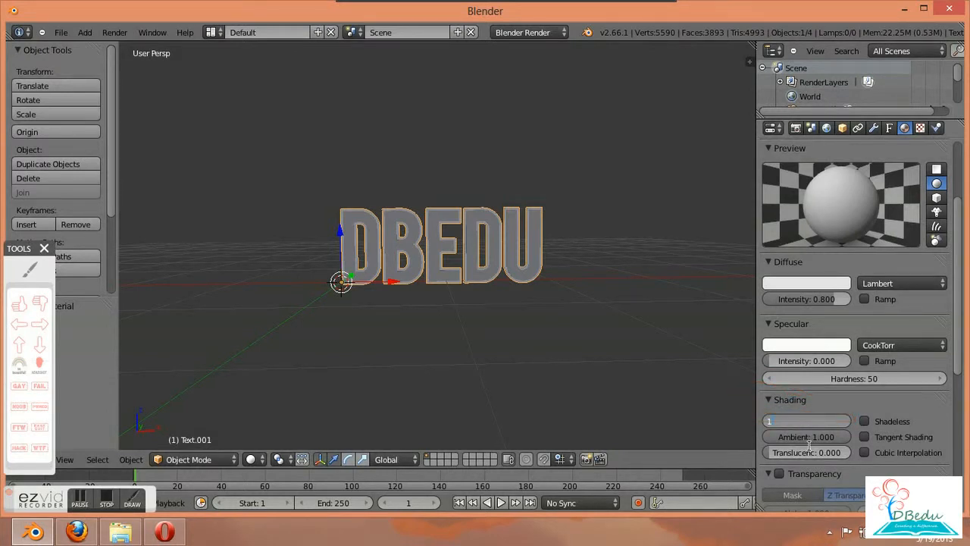
type("1")
key("Return")
scroll(226, 245, "down", 1)
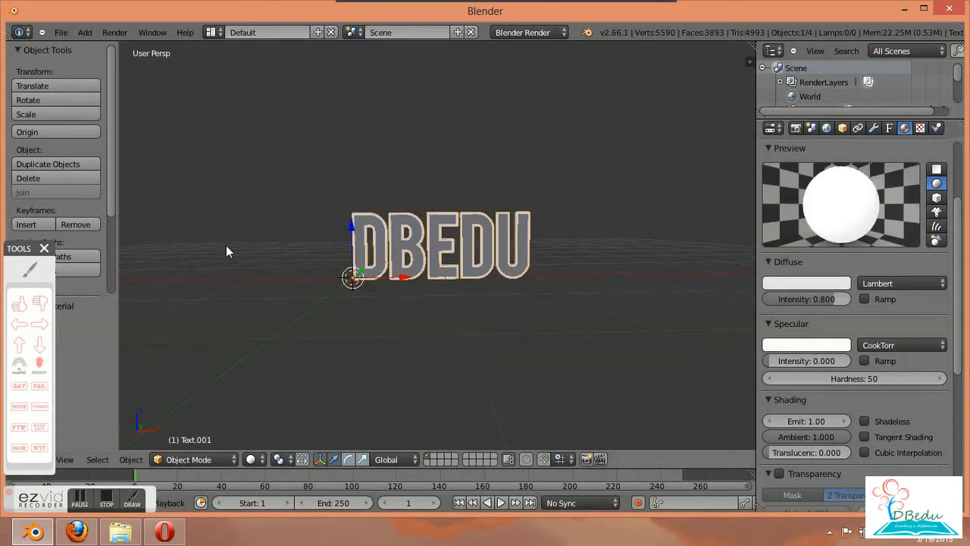
scroll(325, 281, "up", 1)
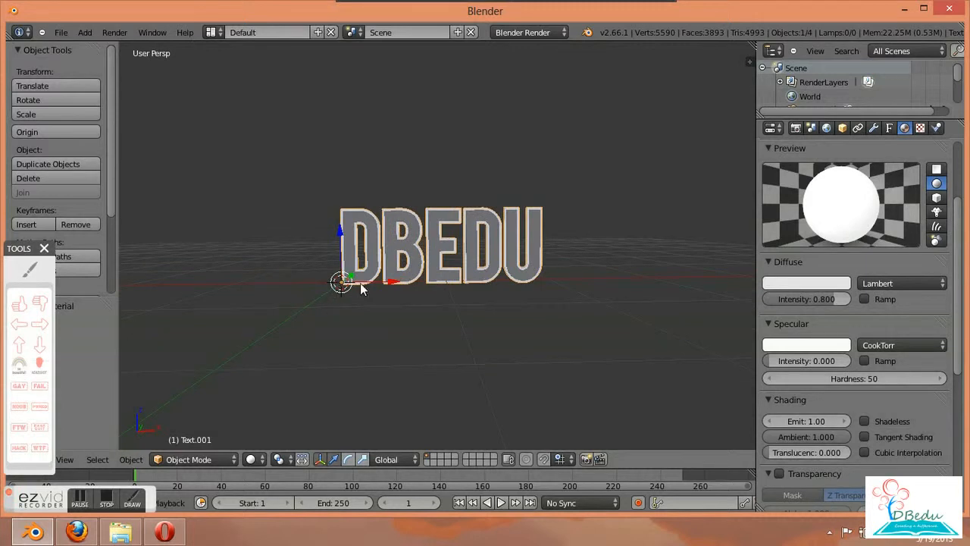
- Add a new material to the Text.002 copy and lower its specular intensity to 0
right_click(387, 240)
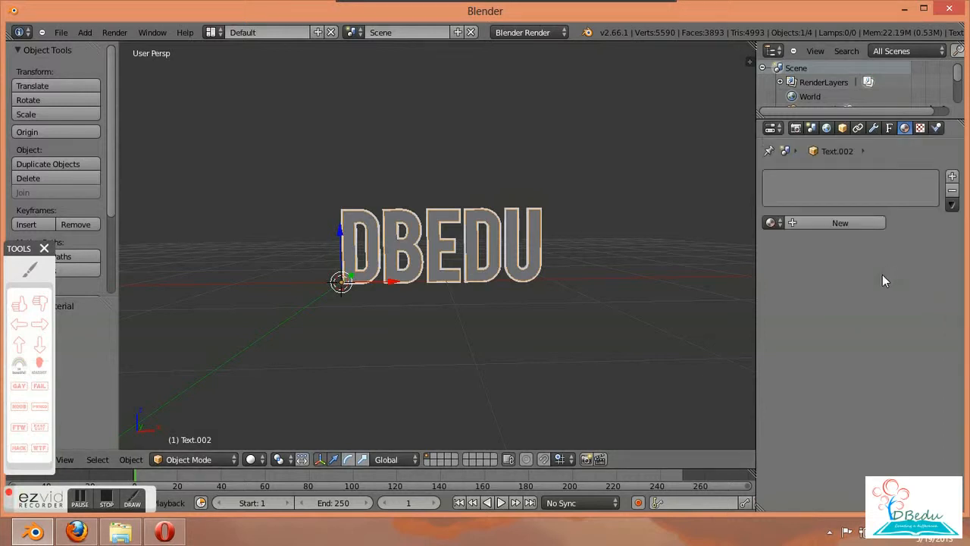
left_click(843, 227)
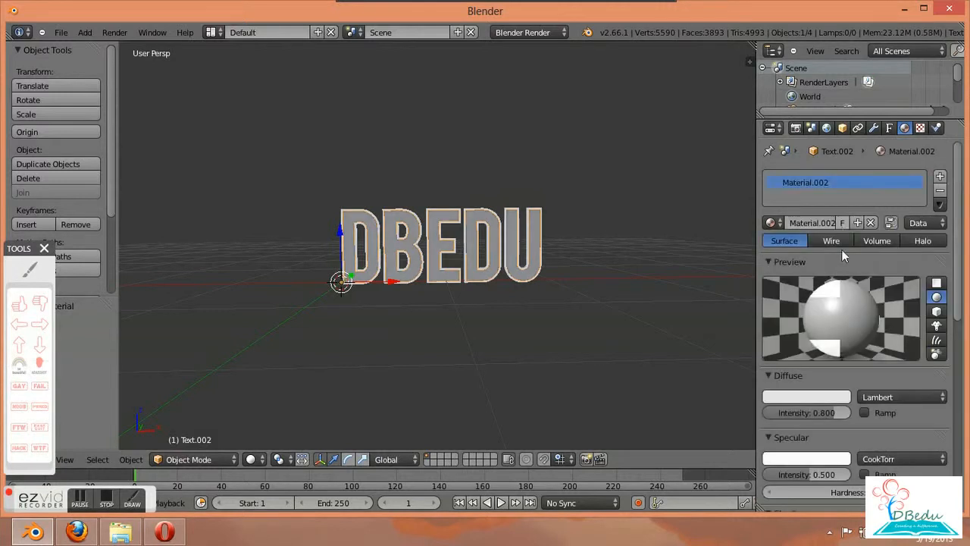
scroll(807, 468, "down", 4)
scroll(806, 462, "down", 2)
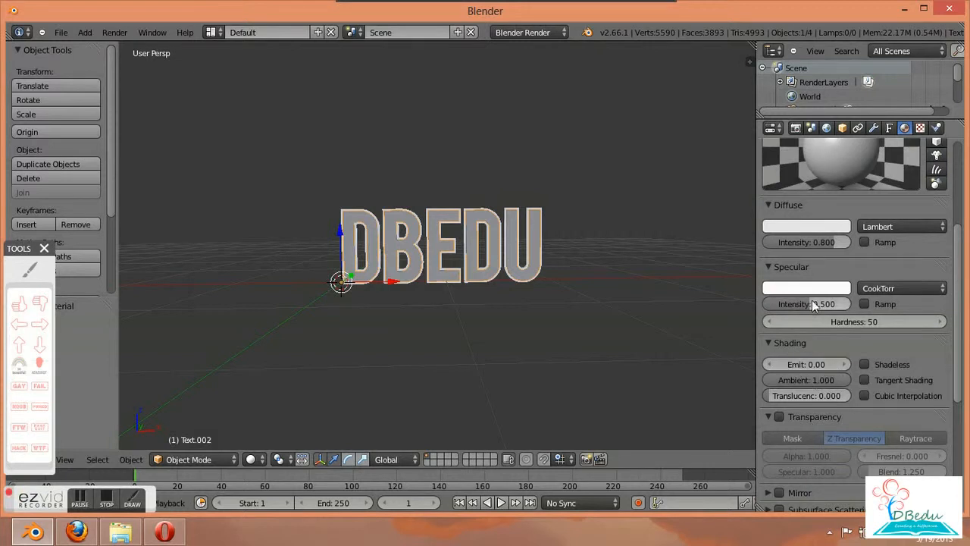
left_click_drag(819, 304, 801, 304)
left_click_drag(592, 299, 515, 314)
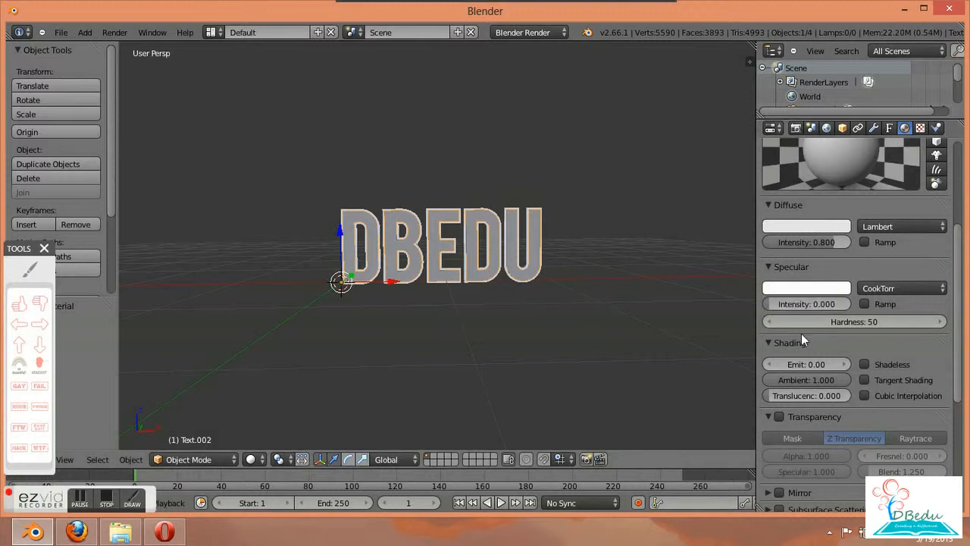
- Set the shading Emit value of the Text.002 copy's material to 1
left_click(816, 367)
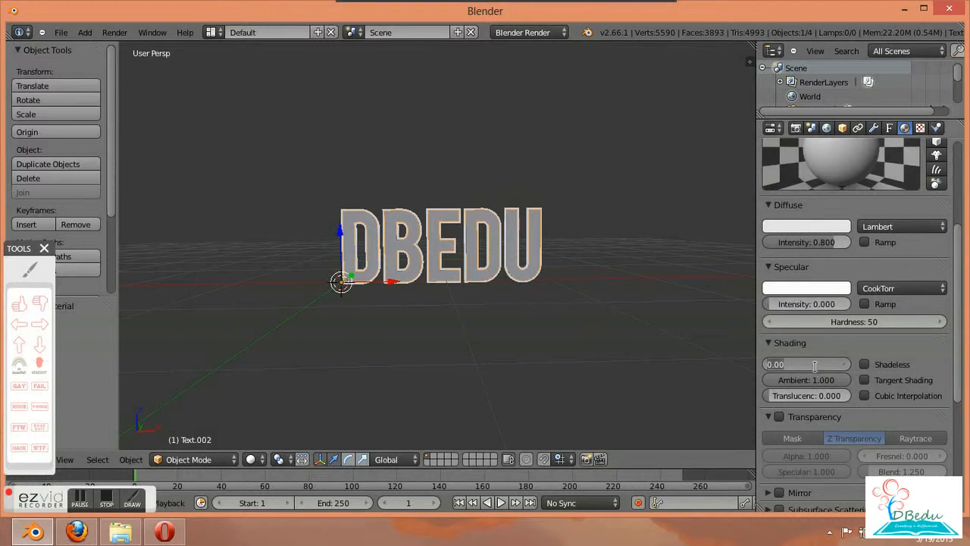
type("1")
key("Return")
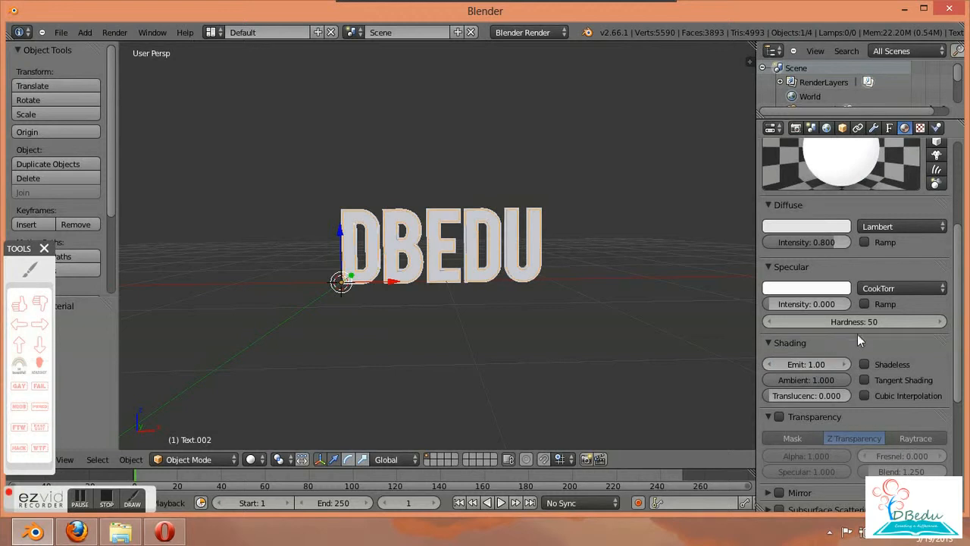
scroll(857, 334, "up", 5)
scroll(856, 330, "down", 1)
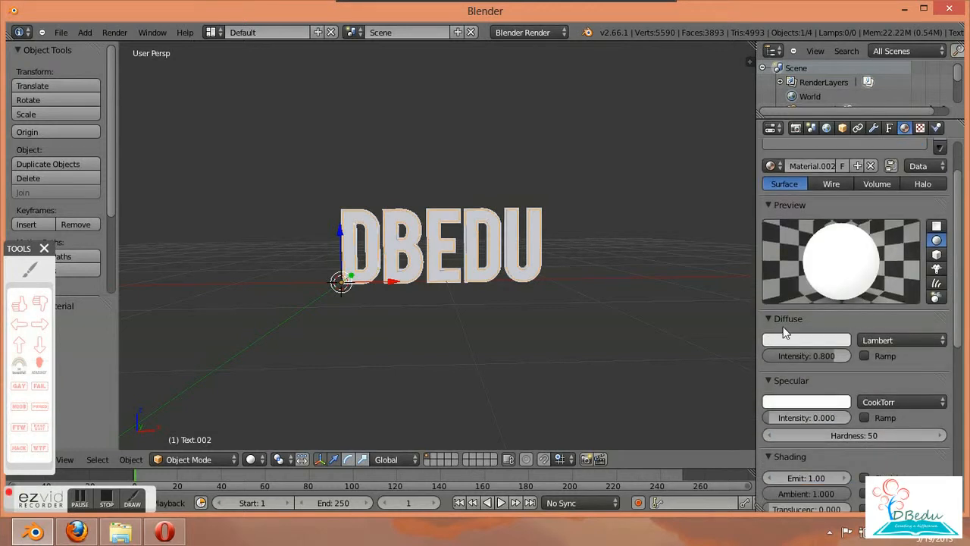
left_click(806, 337)
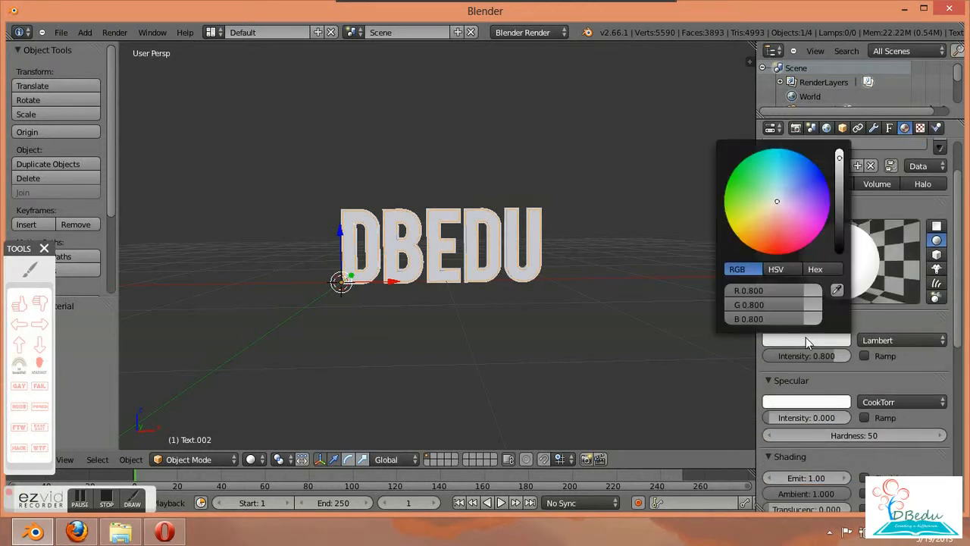
left_click(872, 324)
left_click(30, 269)
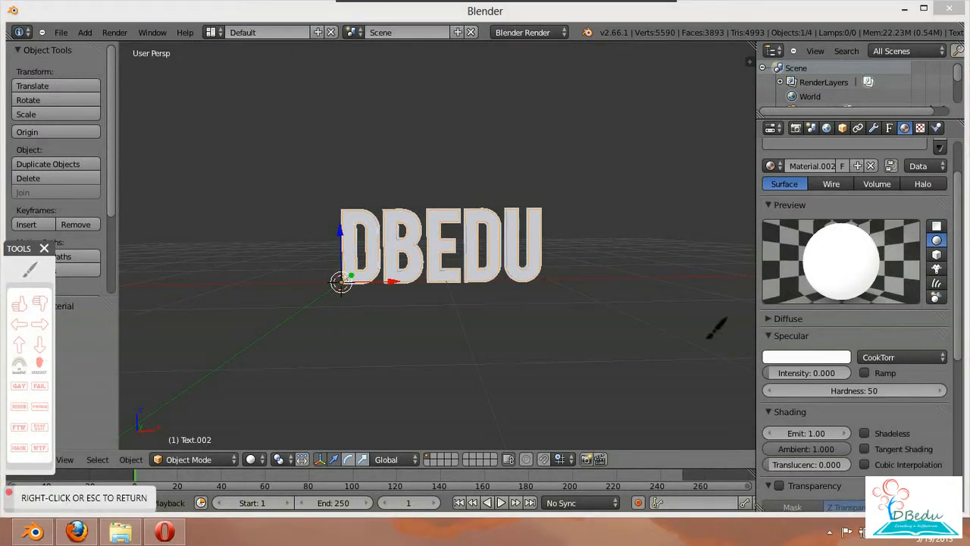
left_click_drag(764, 317, 802, 318)
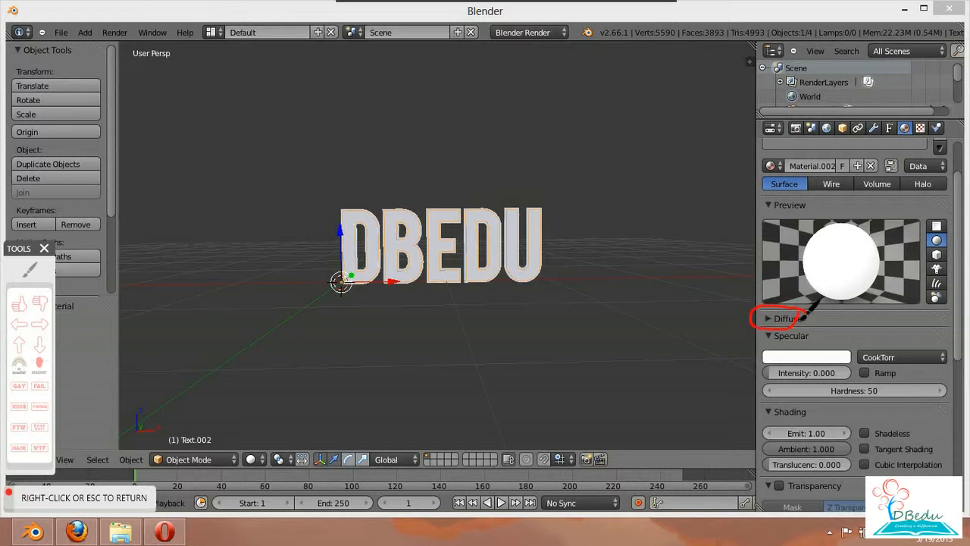
right_click(800, 310)
left_click(774, 318)
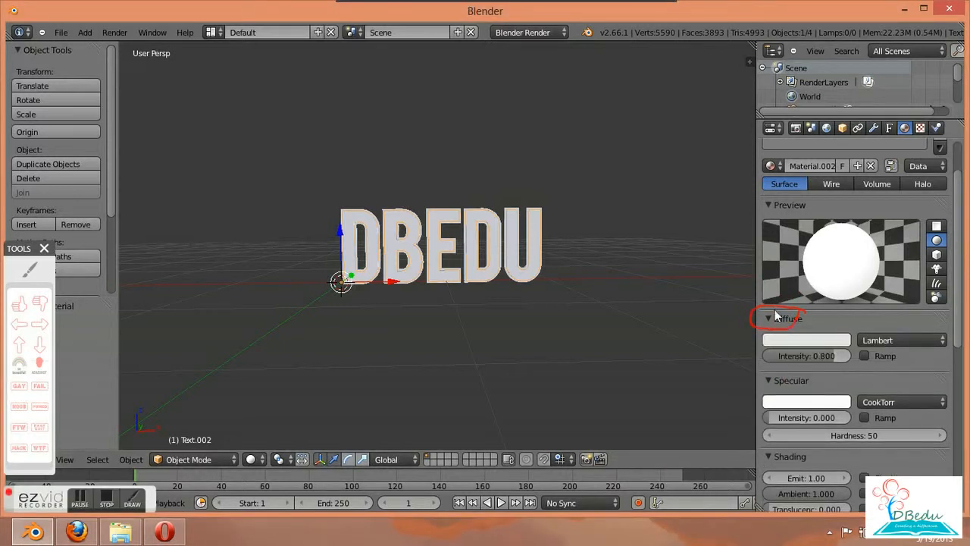
- Change the diffuse colour of the Text.002 copy's material to turquoise
left_click(805, 341)
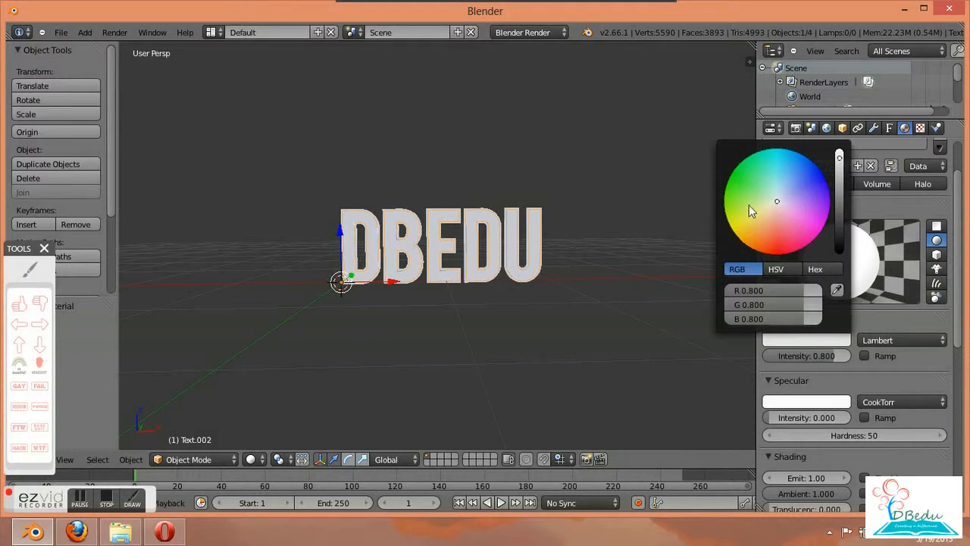
left_click_drag(776, 205, 759, 157)
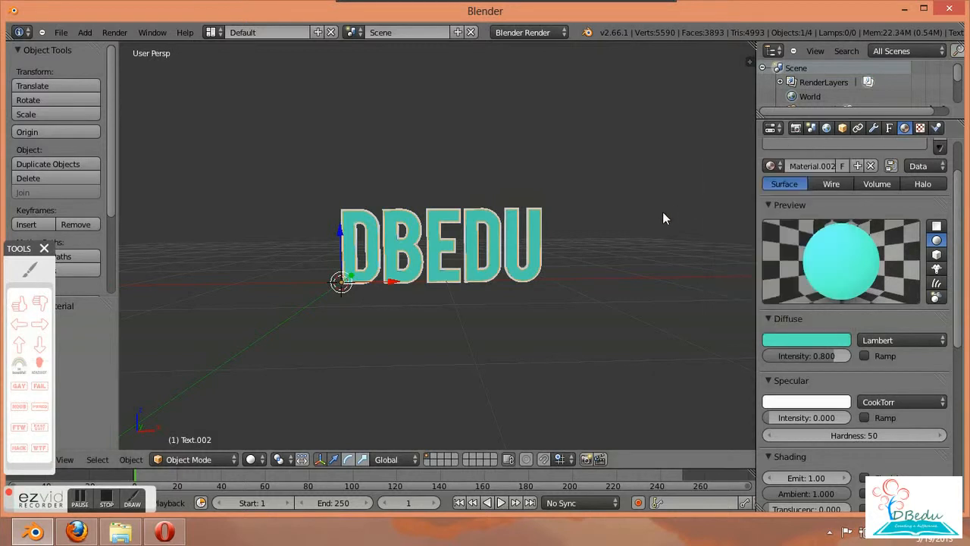
- Examine the turquoise letters and their white outline up close, at an angle and from far away
scroll(542, 306, "up", 5)
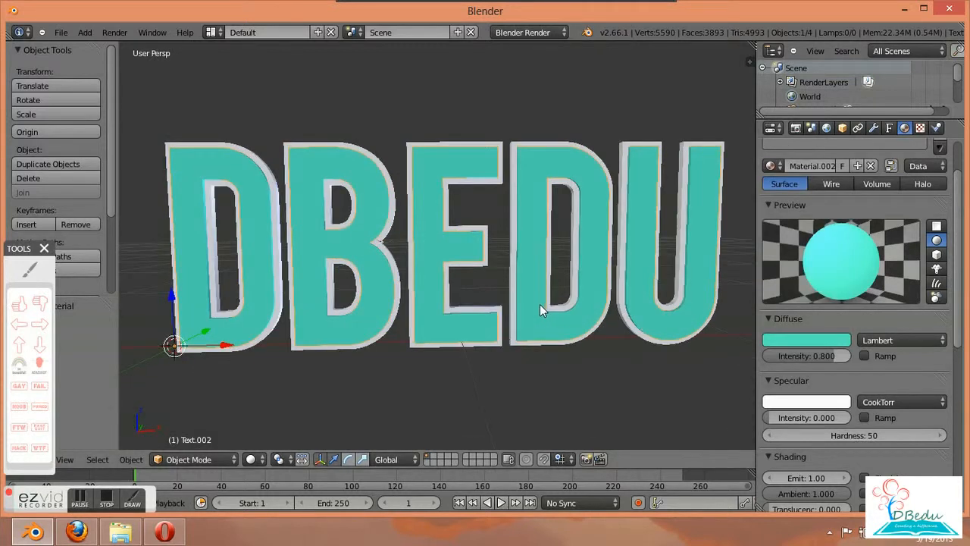
scroll(535, 303, "down", 5)
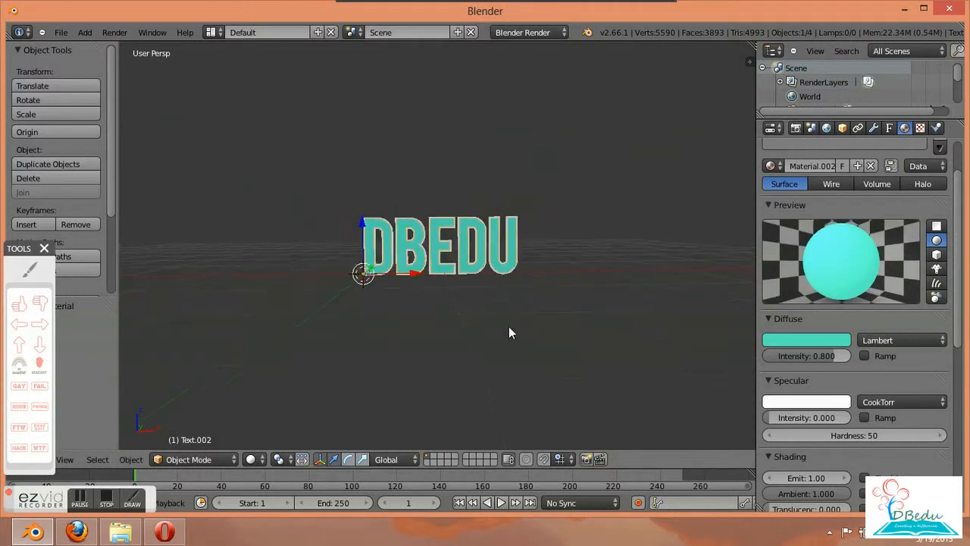
middle_click_drag(508, 312, 168, 334)
middle_click_drag(256, 328, 331, 326)
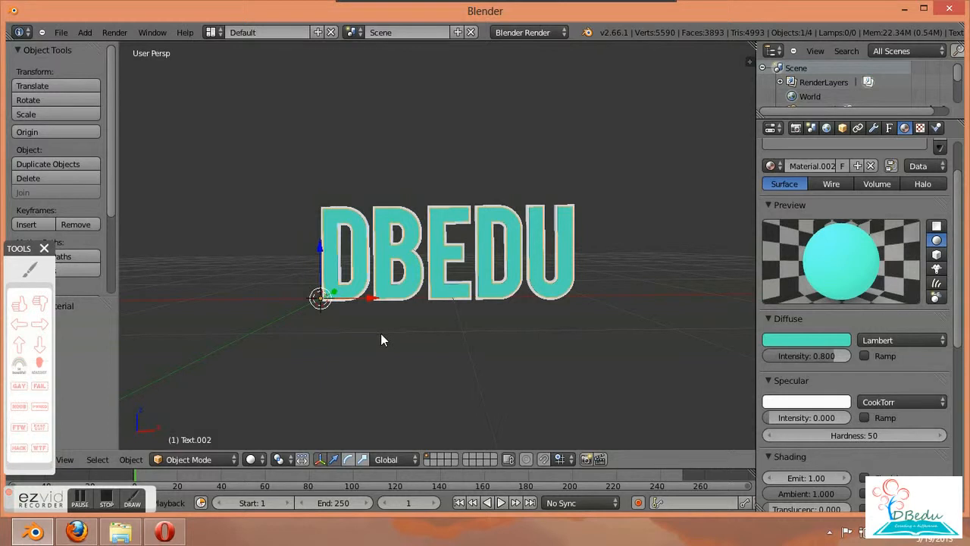
scroll(390, 333, "down", 4)
scroll(655, 297, "down", 11)
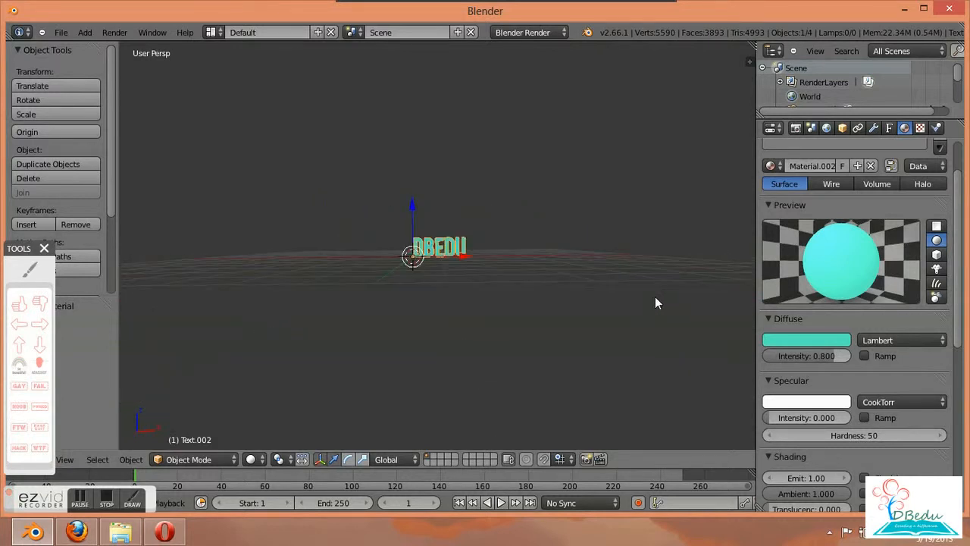
scroll(494, 282, "up", 5)
scroll(488, 279, "down", 5)
scroll(487, 279, "up", 10)
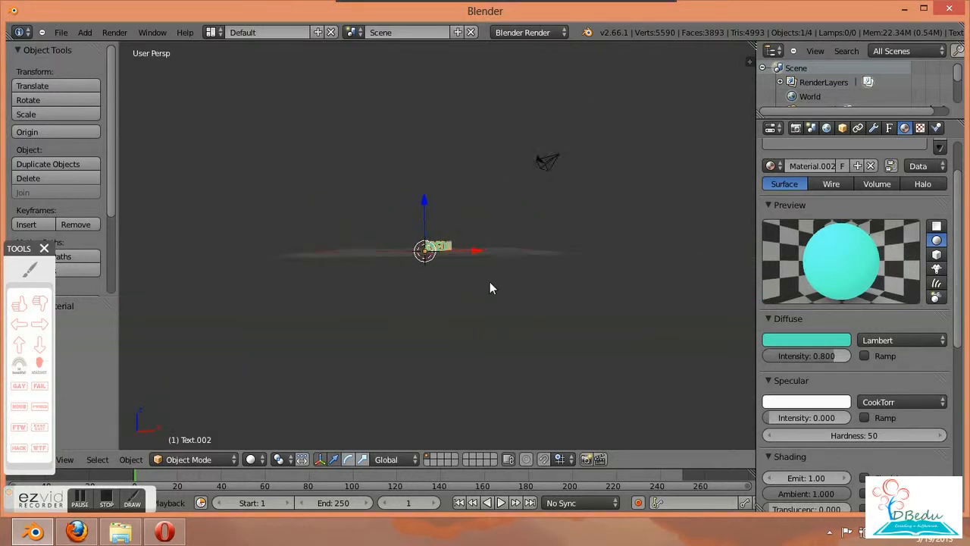
scroll(483, 281, "up", 3)
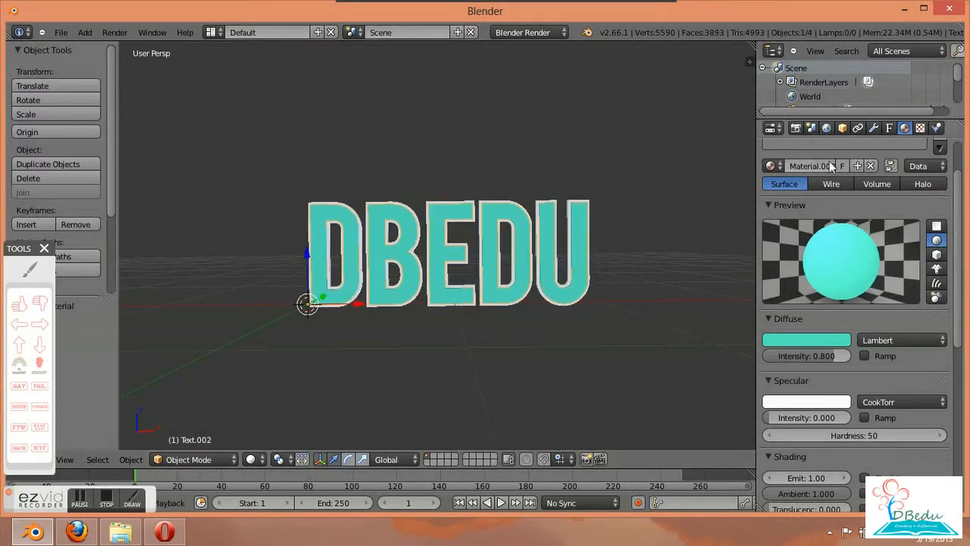
- Cycle the selection through the overlapping text objects to check which material each one has
scroll(834, 162, "up", 2)
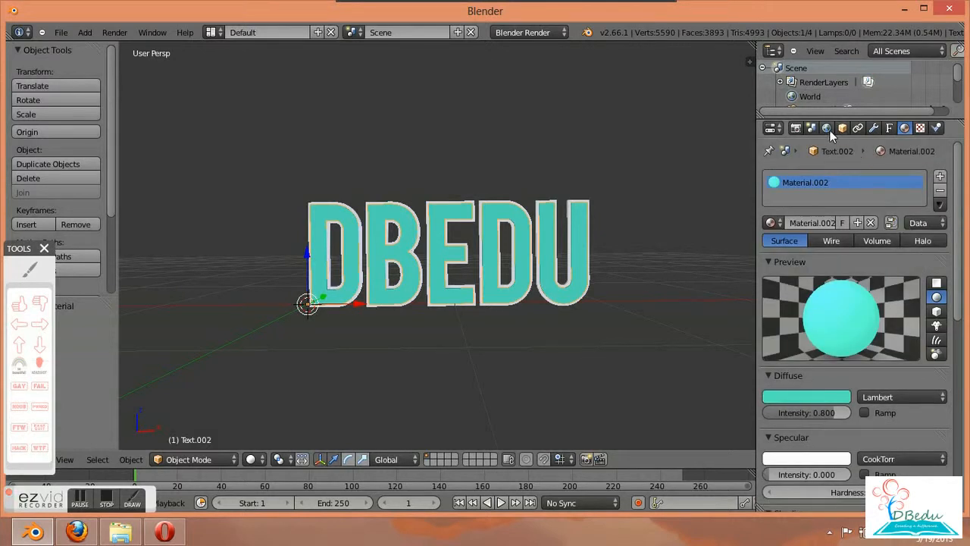
right_click(524, 260)
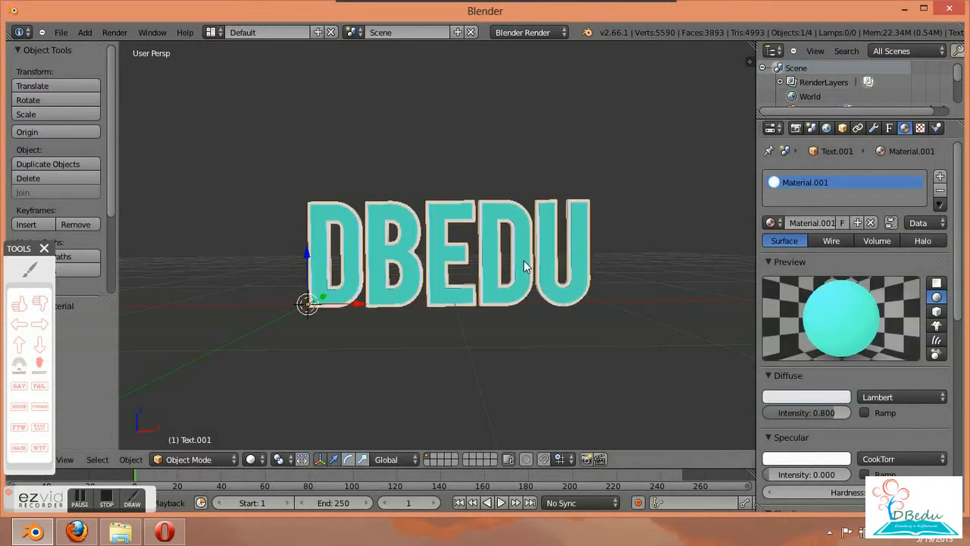
right_click(523, 260)
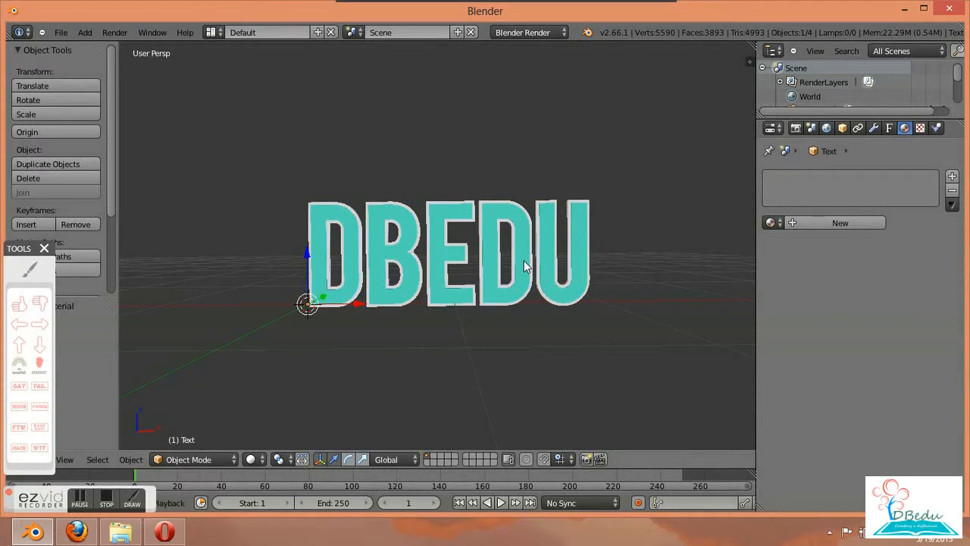
right_click(524, 260)
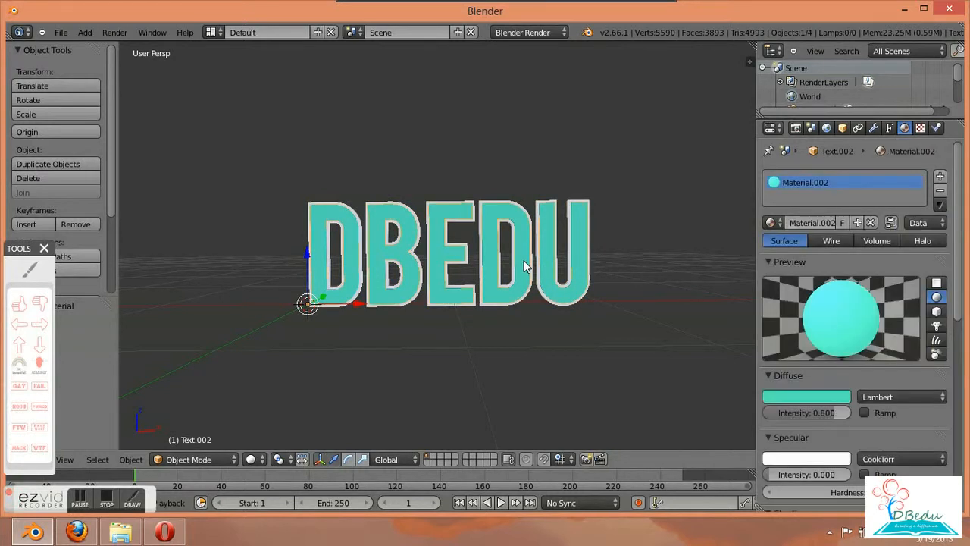
- Delete the overlapping Text object that has no material and select the turquoise Text.002 copy
right_click(524, 260)
right_click(523, 260)
right_click(523, 260)
right_click(524, 260)
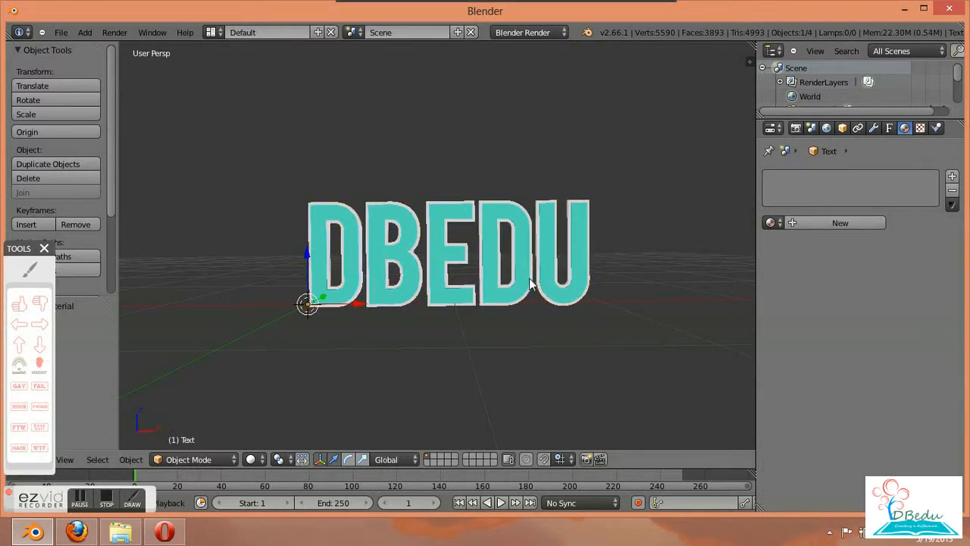
mouse_move(538, 313)
middle_mouse_down()
mouse_move(560, 354)
mouse_move(531, 332)
middle_mouse_up()
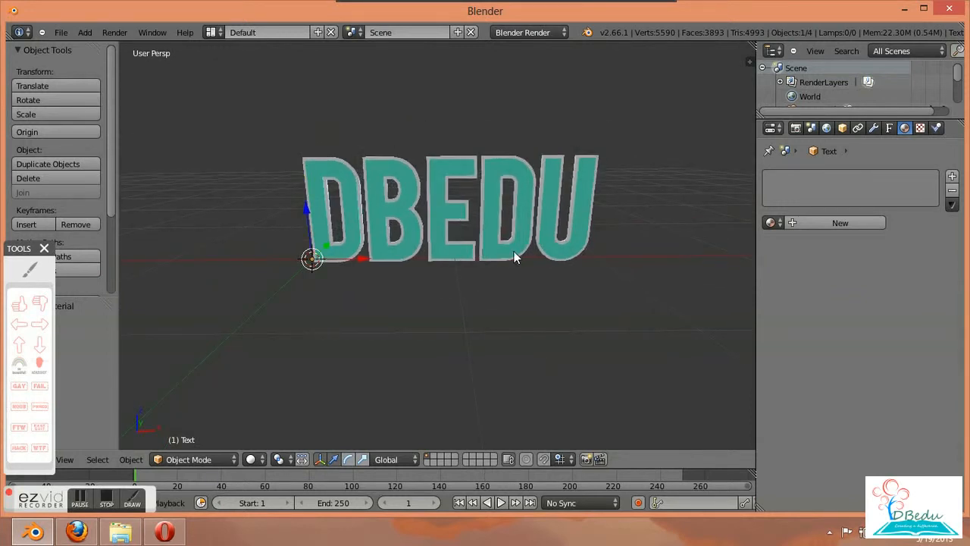
key("x")
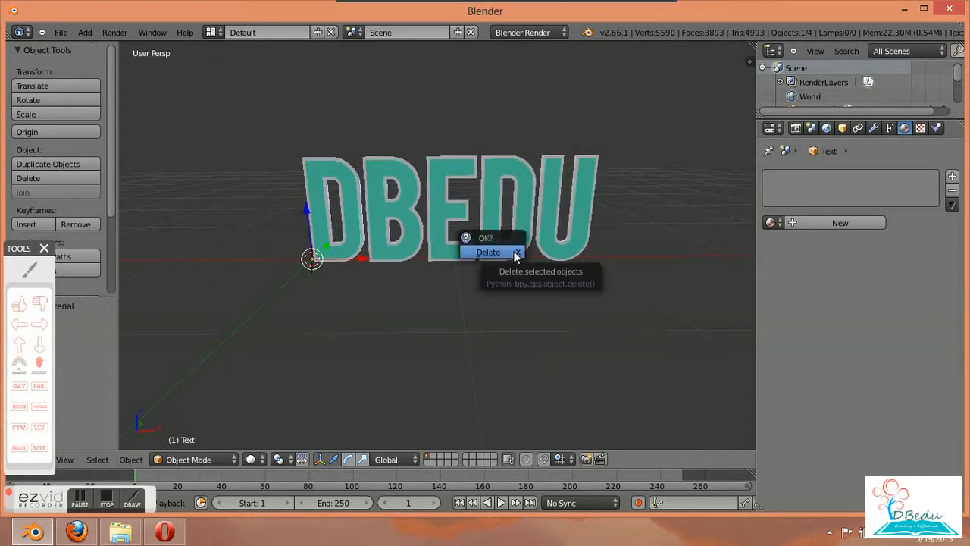
left_click(514, 251)
right_click(524, 233)
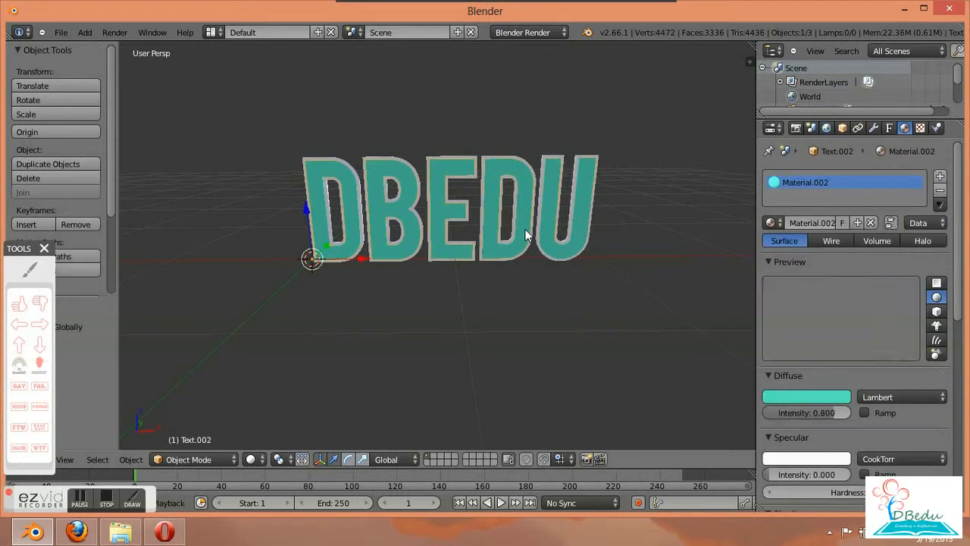
right_click(523, 236)
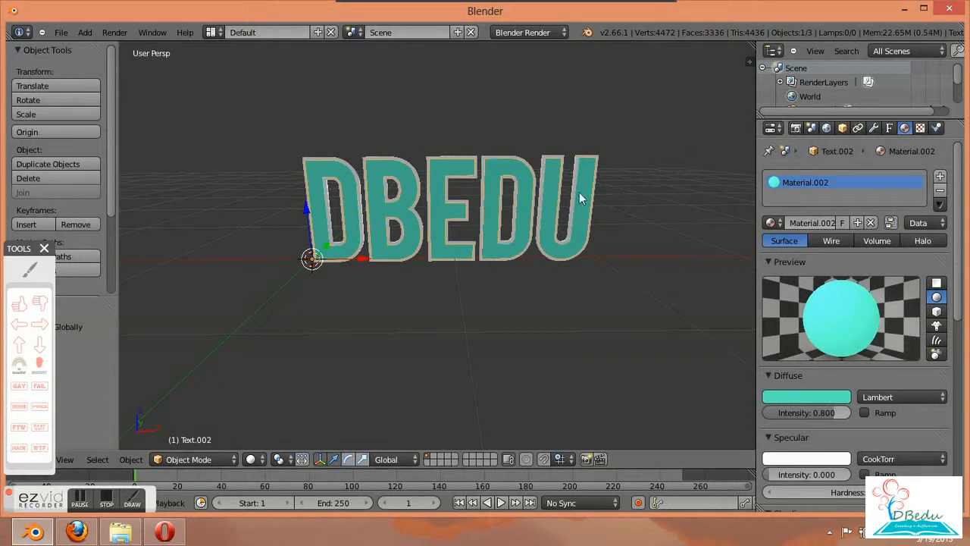
left_click(30, 269)
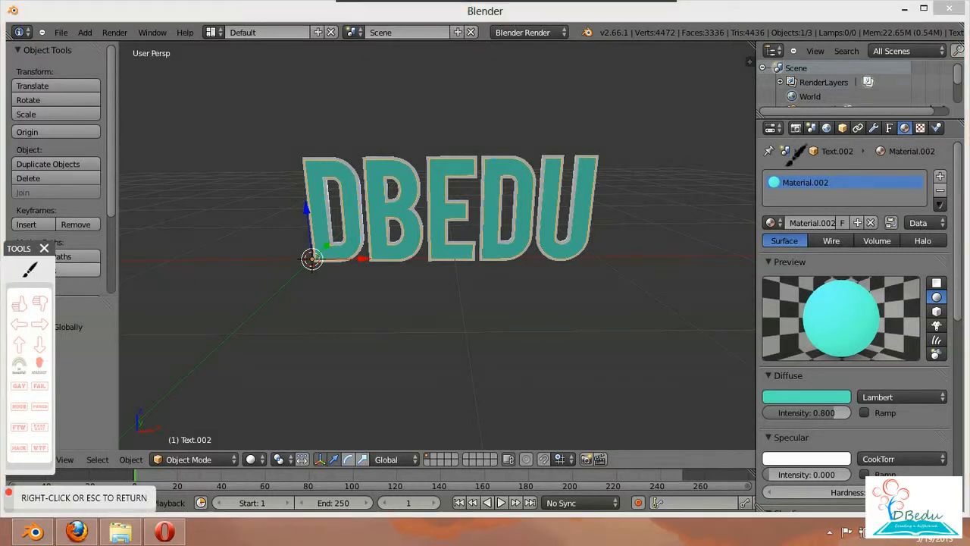
mouse_move(831, 118)
left_mouse_down()
mouse_move(822, 129)
mouse_move(829, 141)
mouse_move(836, 122)
mouse_move(827, 120)
left_mouse_up()
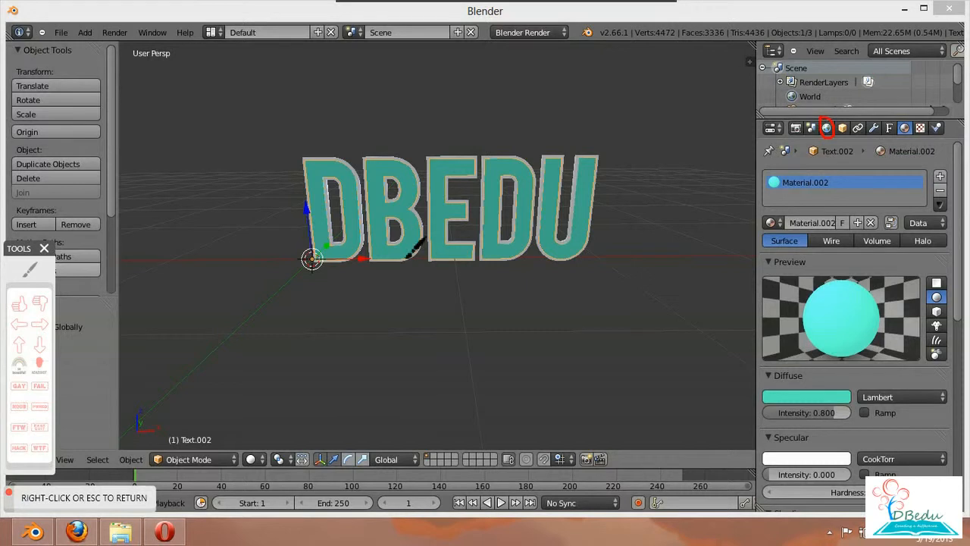
right_click(419, 262)
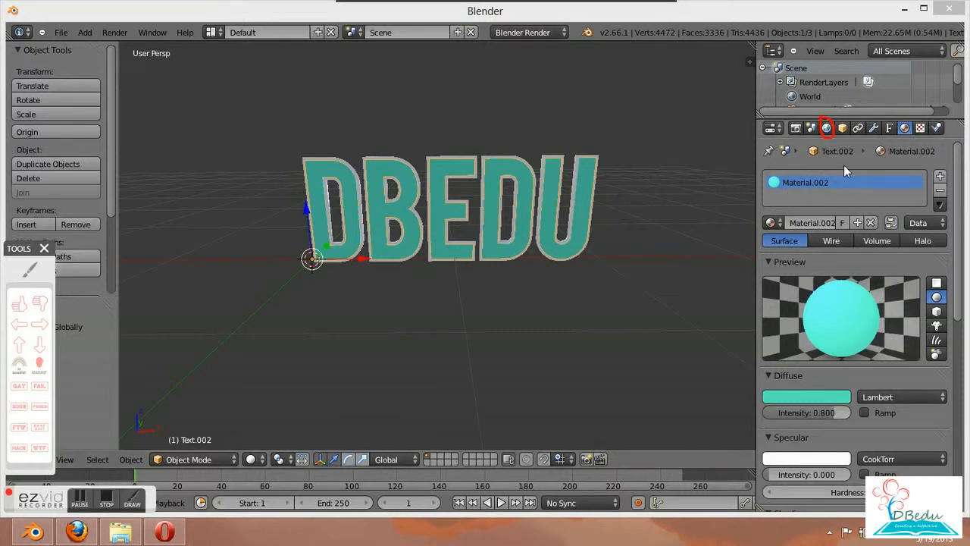
- Set the world's horizon colour to black
left_click(829, 129)
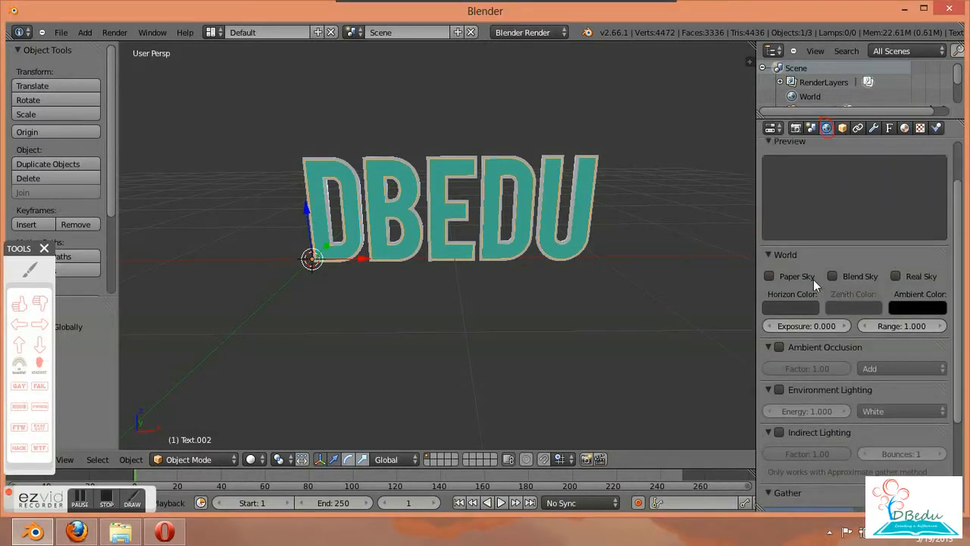
scroll(788, 334, "down", 1)
left_click(777, 279)
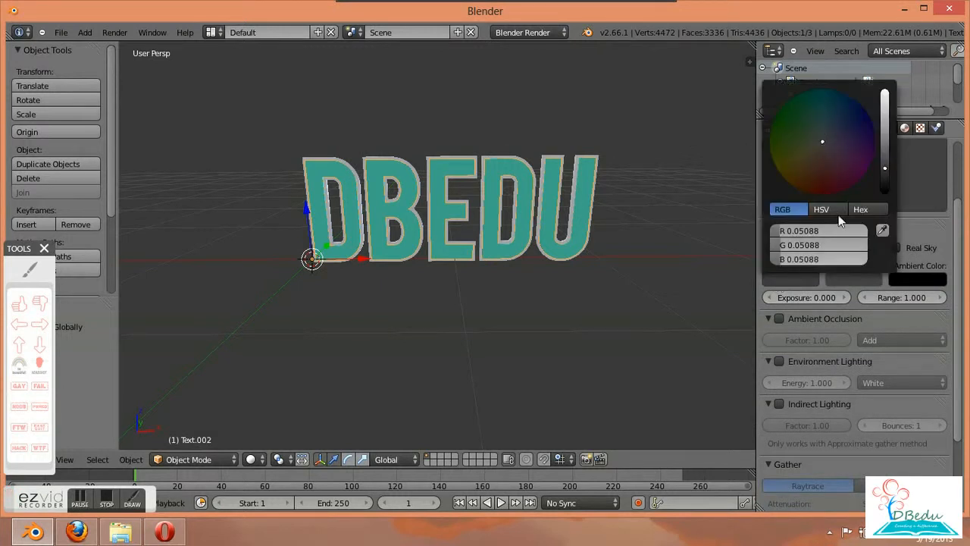
left_click_drag(887, 173, 889, 202)
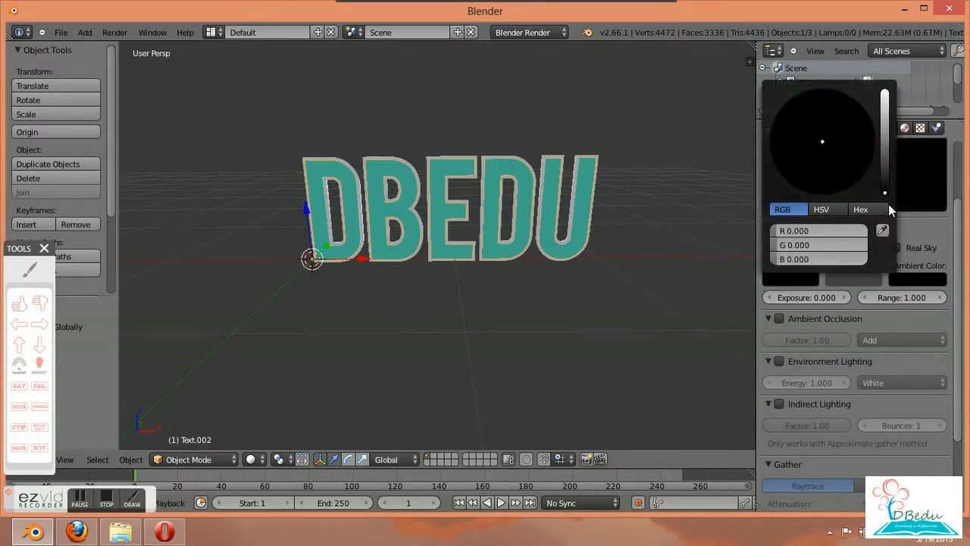
left_click(906, 226)
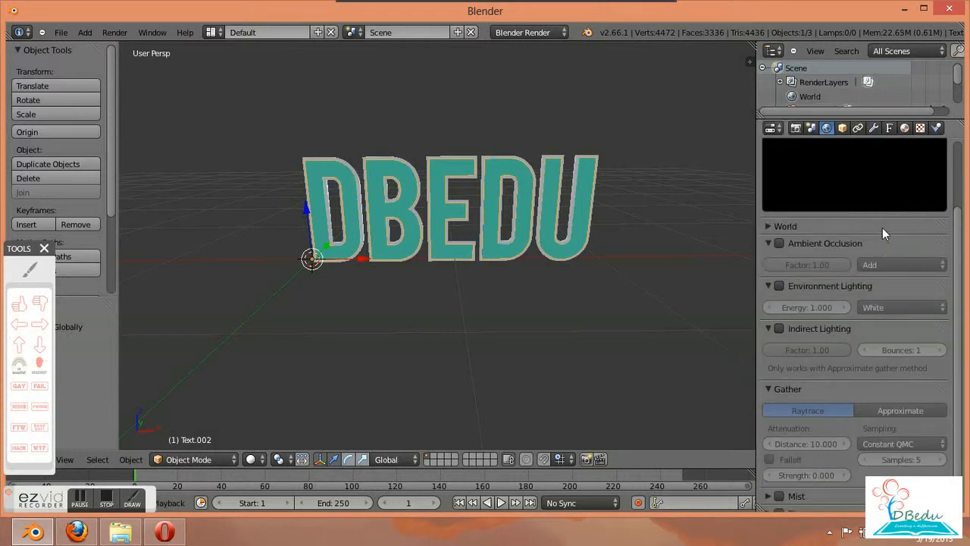
left_click(882, 227)
left_click(37, 272)
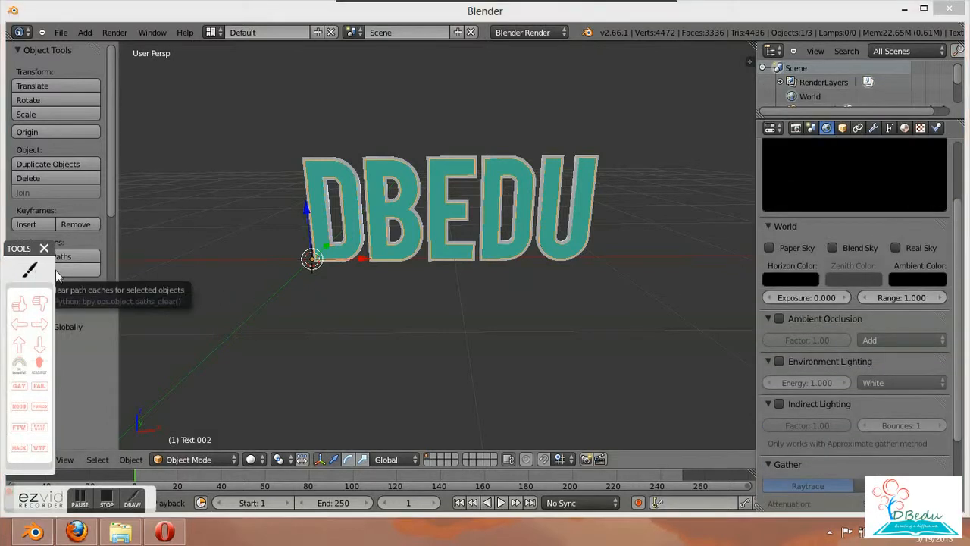
mouse_move(820, 264)
left_mouse_down()
mouse_move(765, 271)
mouse_move(776, 297)
mouse_move(811, 300)
mouse_move(828, 283)
left_mouse_up()
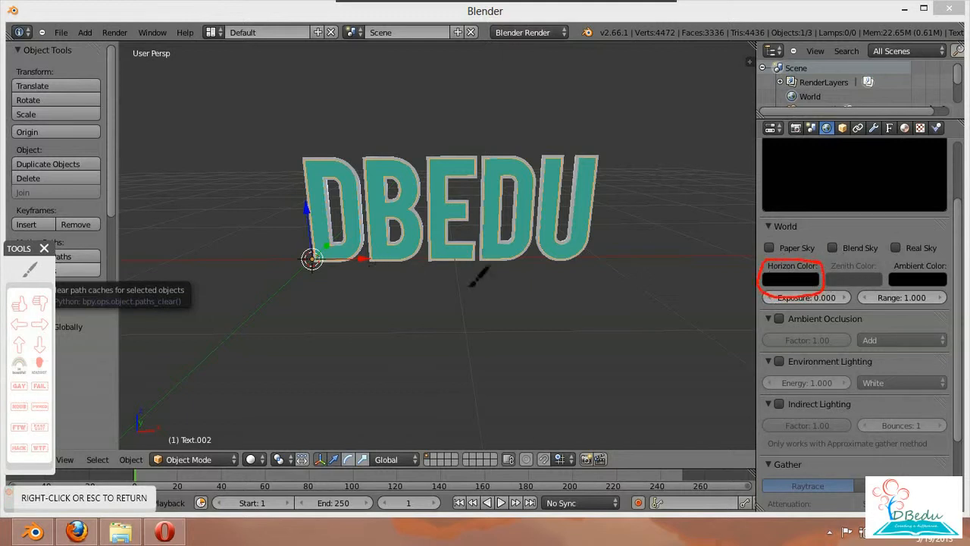
mouse_move(857, 398)
left_mouse_down()
mouse_move(744, 388)
mouse_move(736, 402)
mouse_move(814, 417)
mouse_move(877, 403)
left_mouse_up()
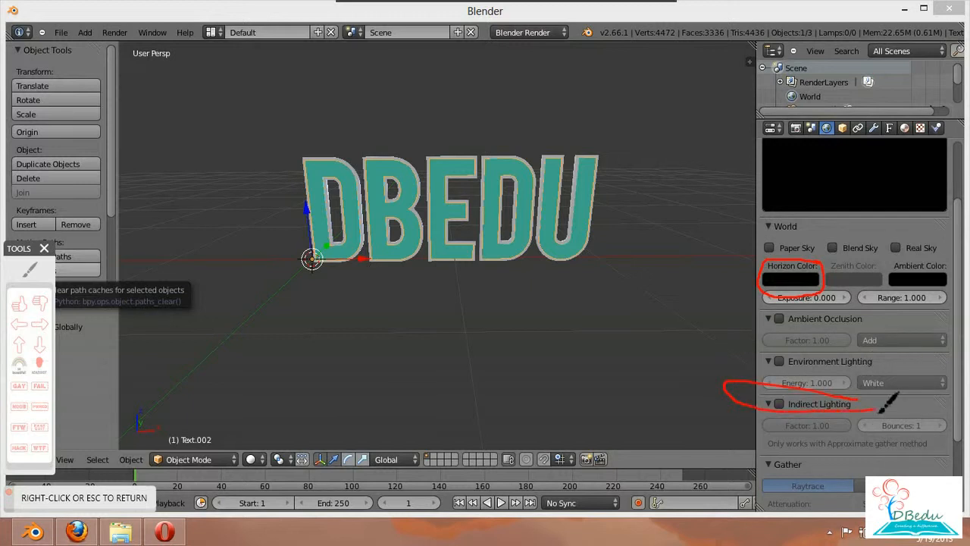
left_click_drag(932, 476, 907, 475)
left_click(779, 404)
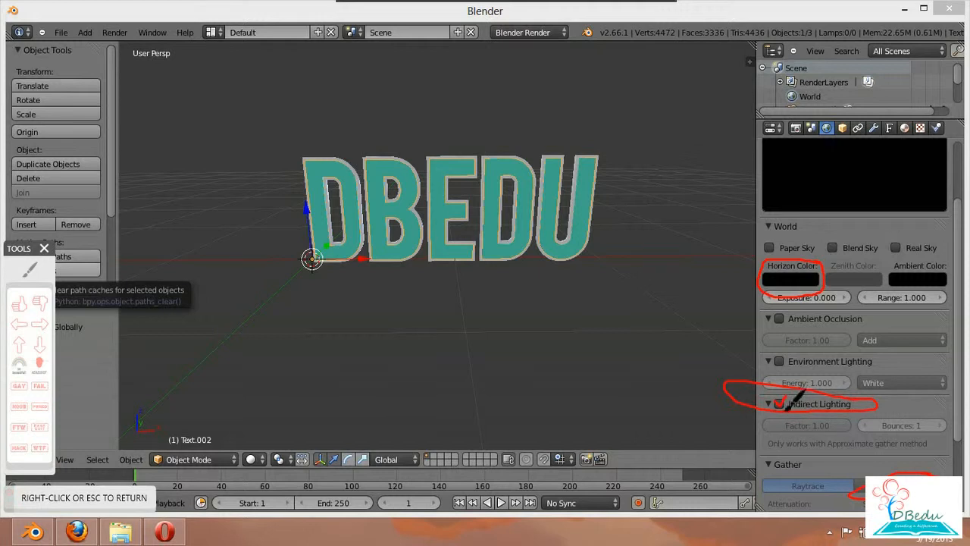
right_click(784, 410)
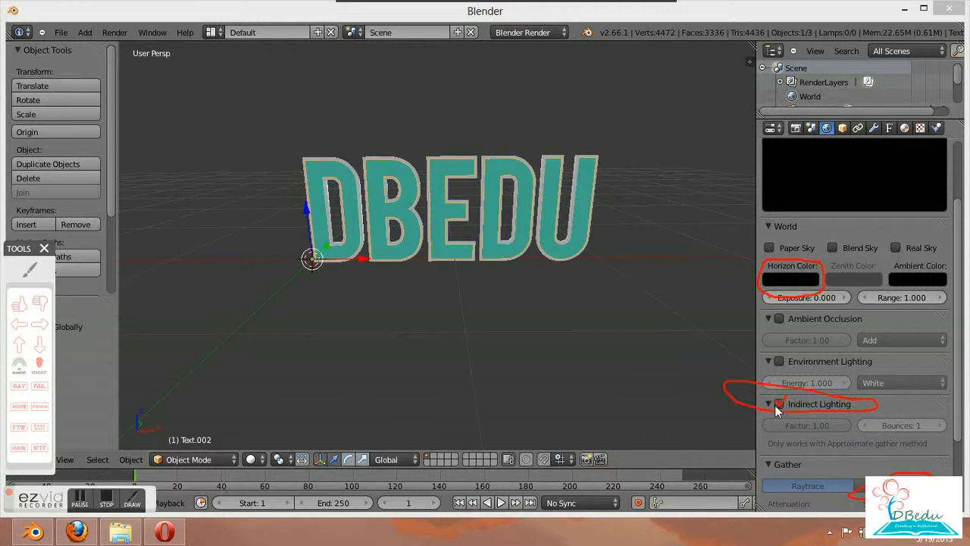
- Enable Indirect Lighting for the world
left_click(776, 404)
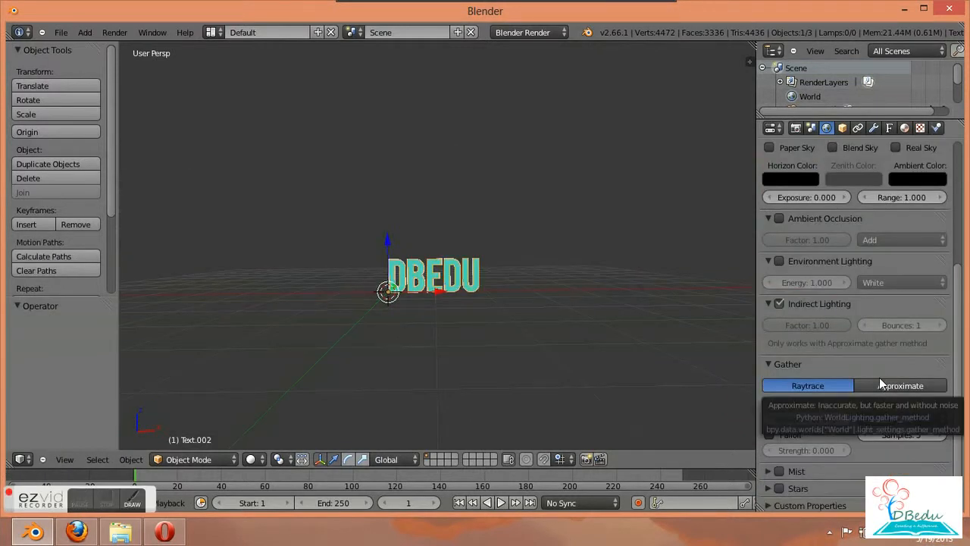
left_click(132, 502)
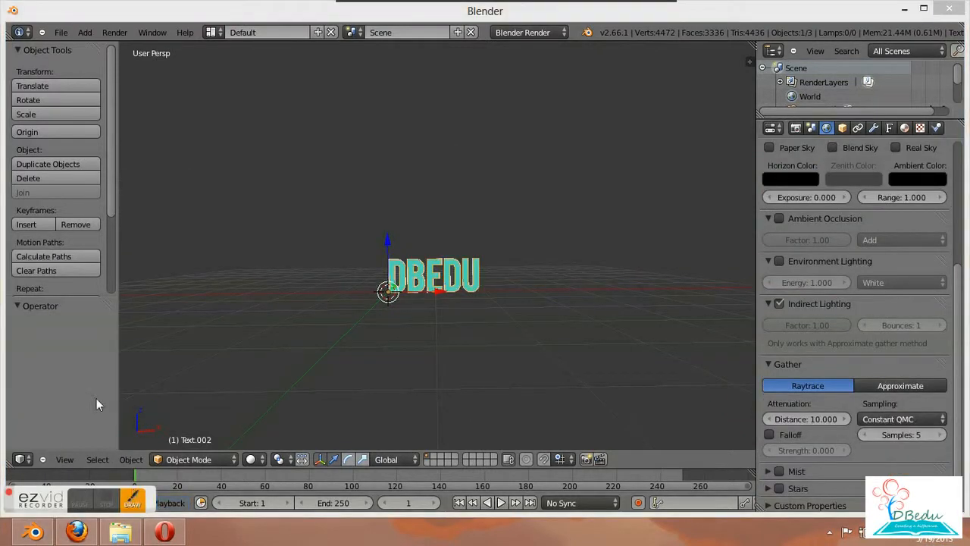
left_click(29, 267)
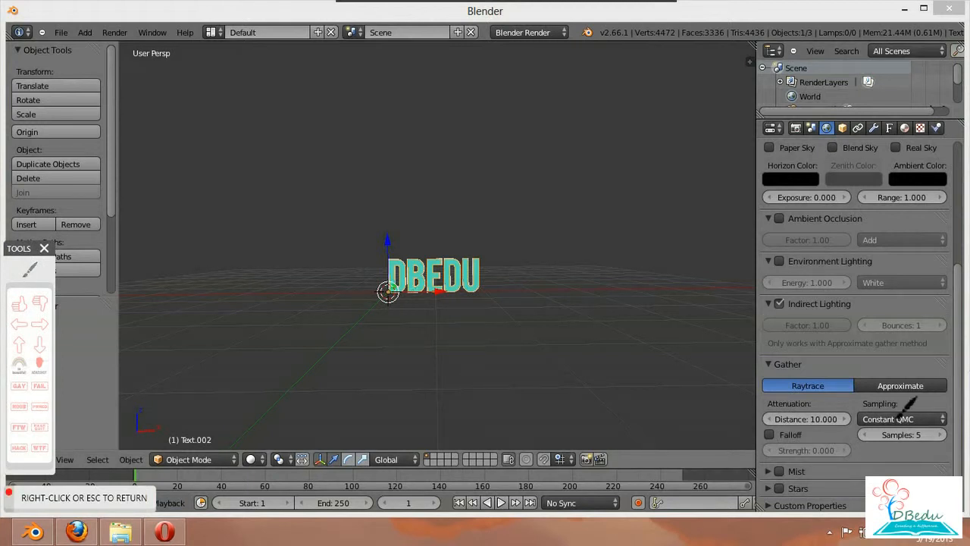
mouse_move(896, 370)
left_mouse_down()
mouse_move(852, 376)
mouse_move(870, 396)
mouse_move(926, 385)
mouse_move(872, 374)
left_mouse_up()
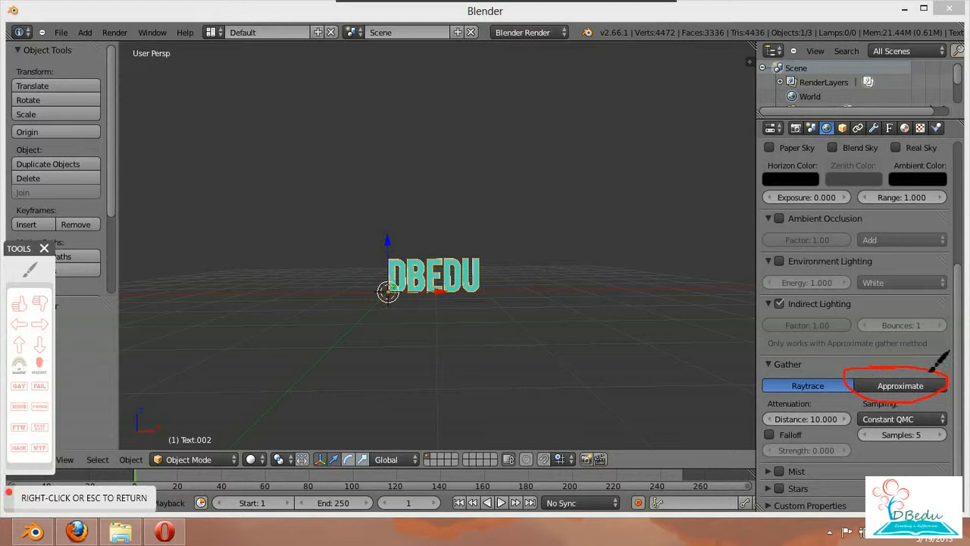
mouse_move(812, 426)
left_mouse_down()
mouse_move(764, 441)
mouse_move(808, 450)
mouse_move(813, 429)
mouse_move(794, 426)
left_mouse_up()
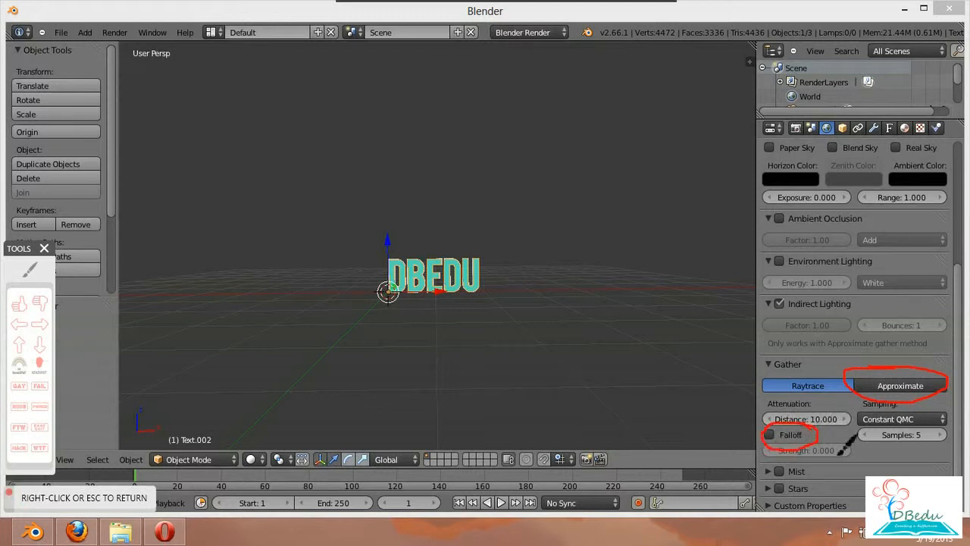
mouse_move(761, 459)
left_mouse_down()
mouse_move(826, 466)
mouse_move(850, 458)
left_mouse_up()
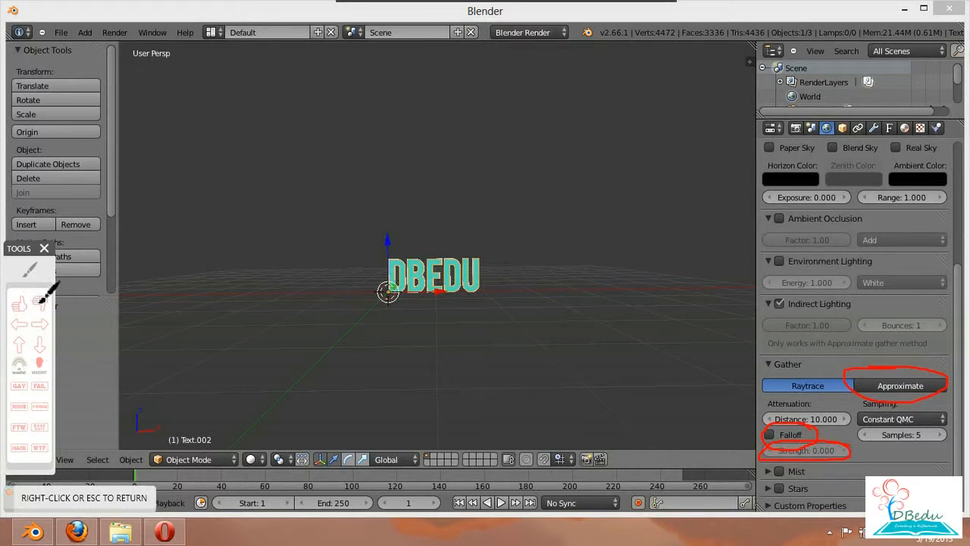
key("Escape")
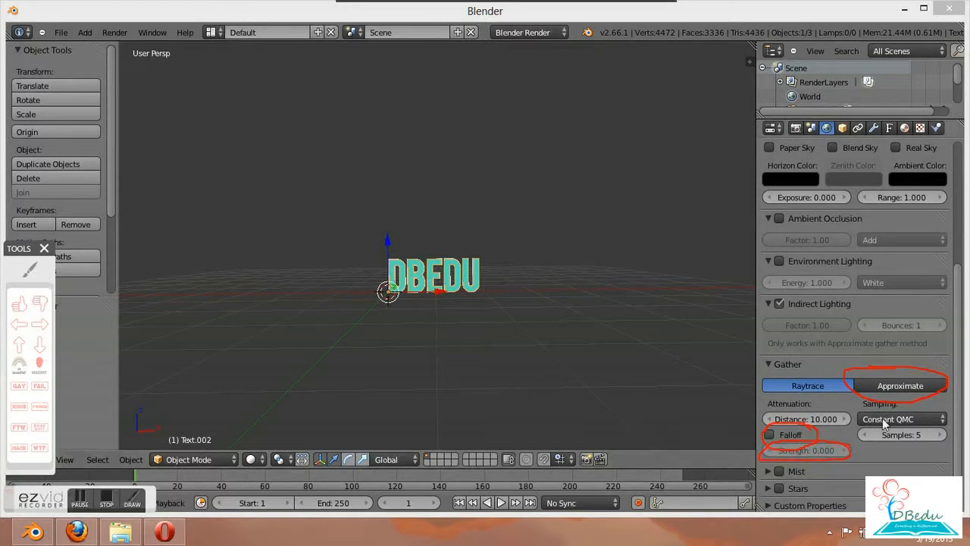
- Set the world's gather method to Approximate and enable attenuation Falloff with a strength of 1
left_click(883, 385)
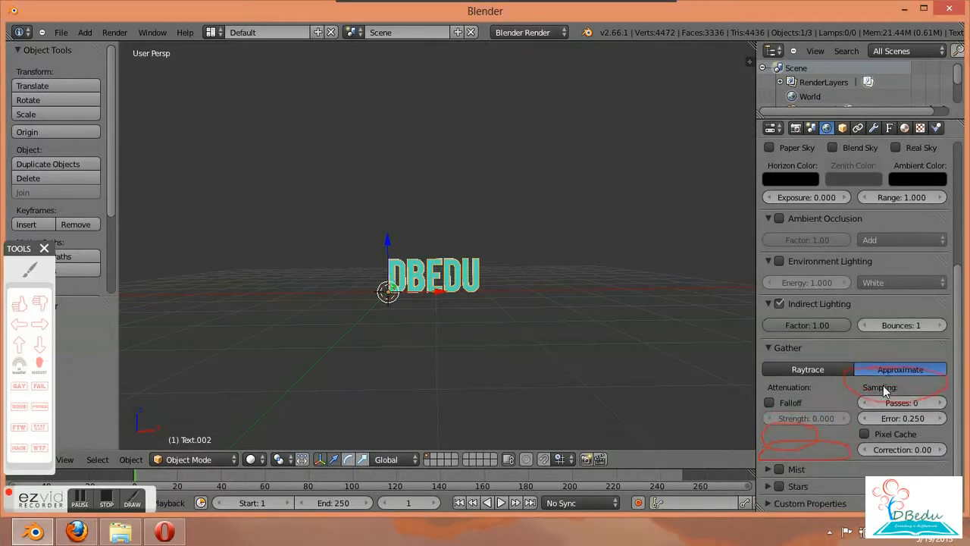
left_click(769, 400)
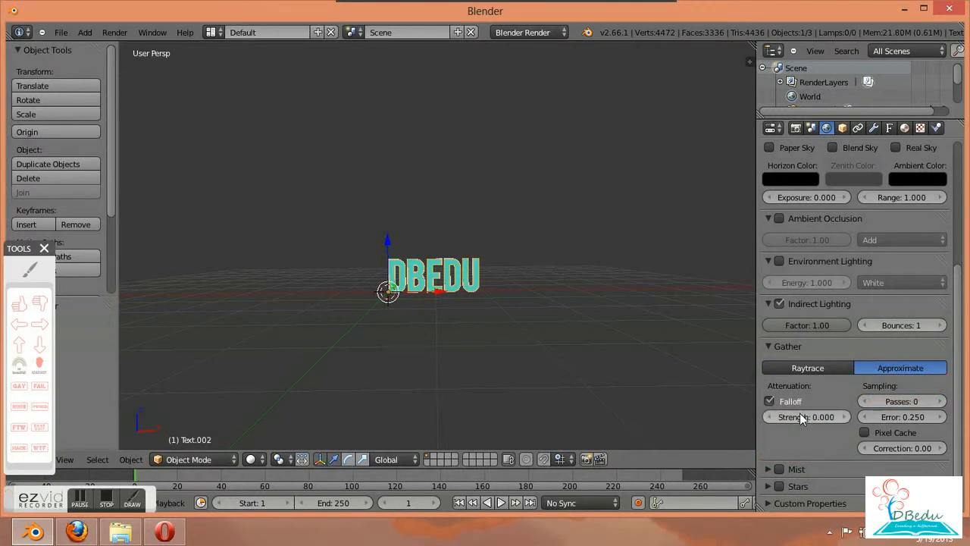
left_click(799, 416)
type("1")
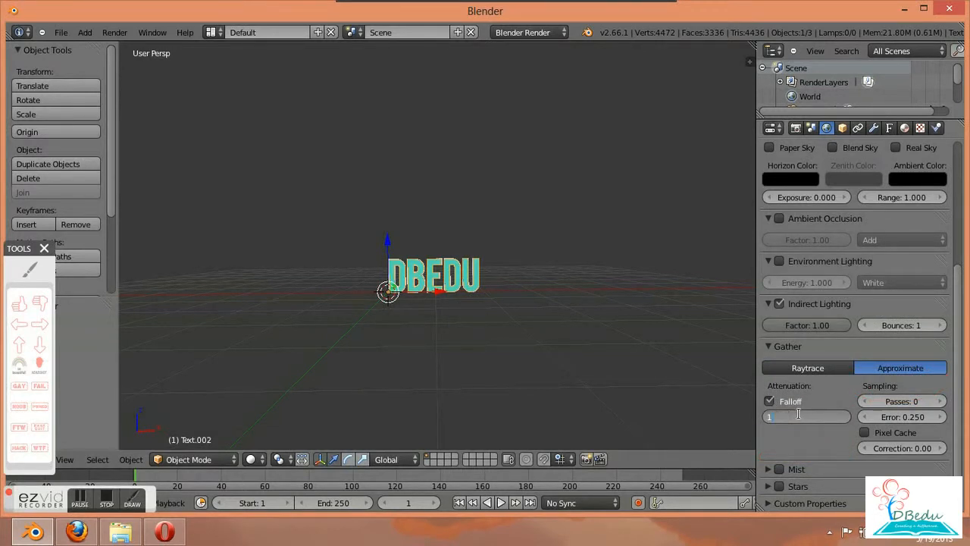
key("Return")
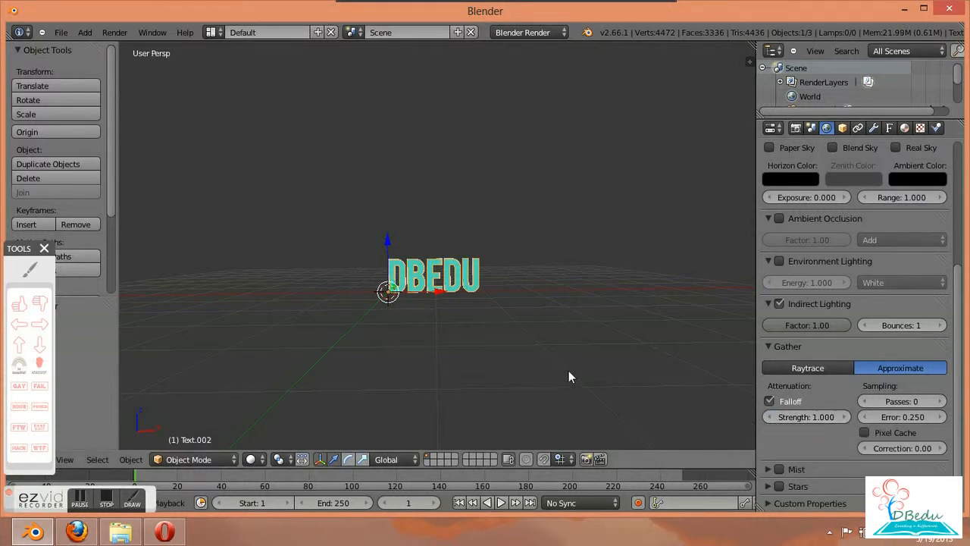
- Align the camera to the front view of the text
mouse_move(485, 337)
middle_mouse_down()
mouse_move(470, 317)
mouse_move(544, 333)
mouse_move(486, 361)
mouse_move(475, 351)
mouse_move(486, 348)
middle_mouse_up()
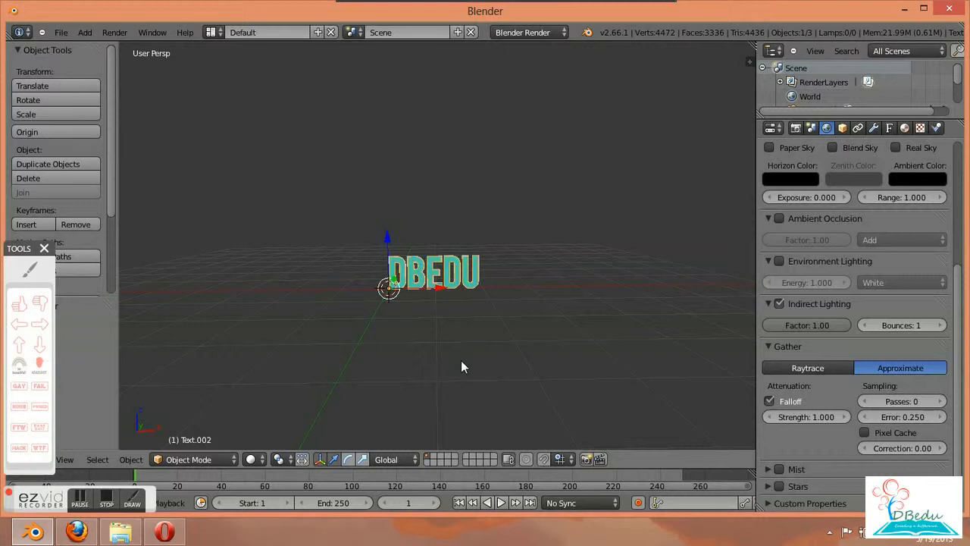
key("KP_1")
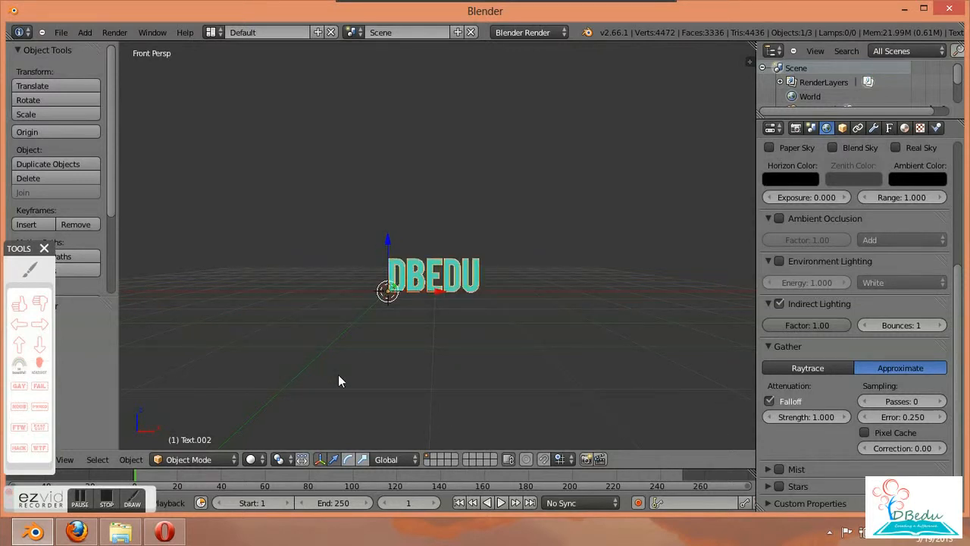
key("ctrl+alt+KP_0")
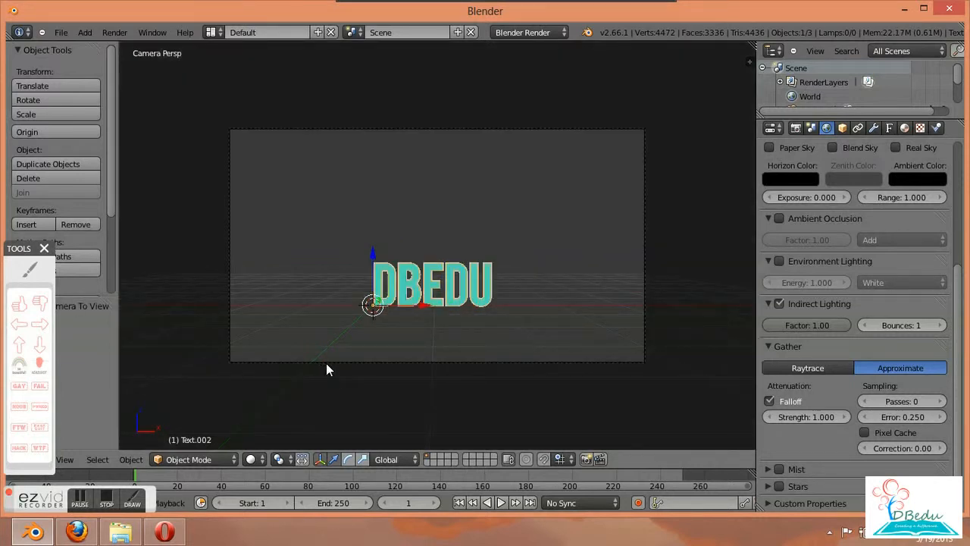
- Move the camera about 2.73 units along the global Y axis, closer to the text
right_click(326, 363)
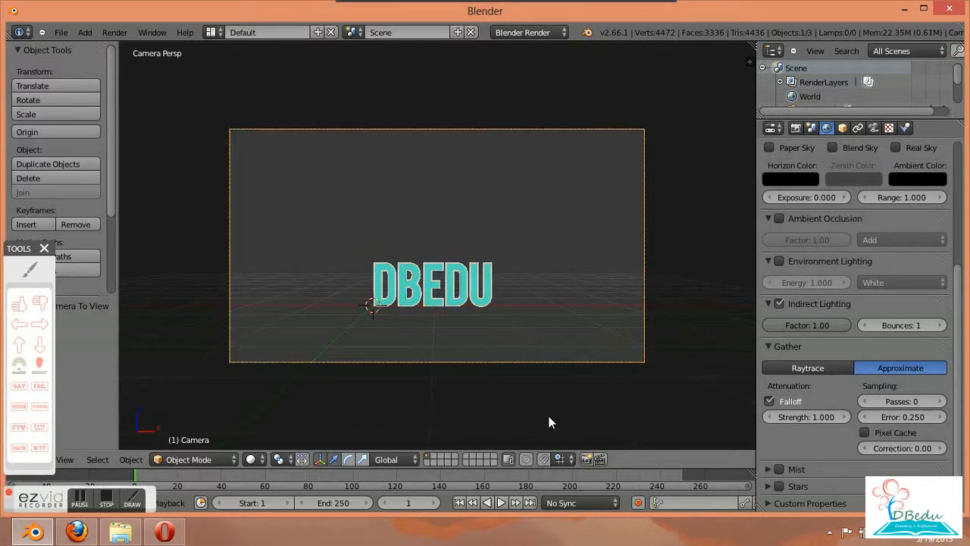
key("g")
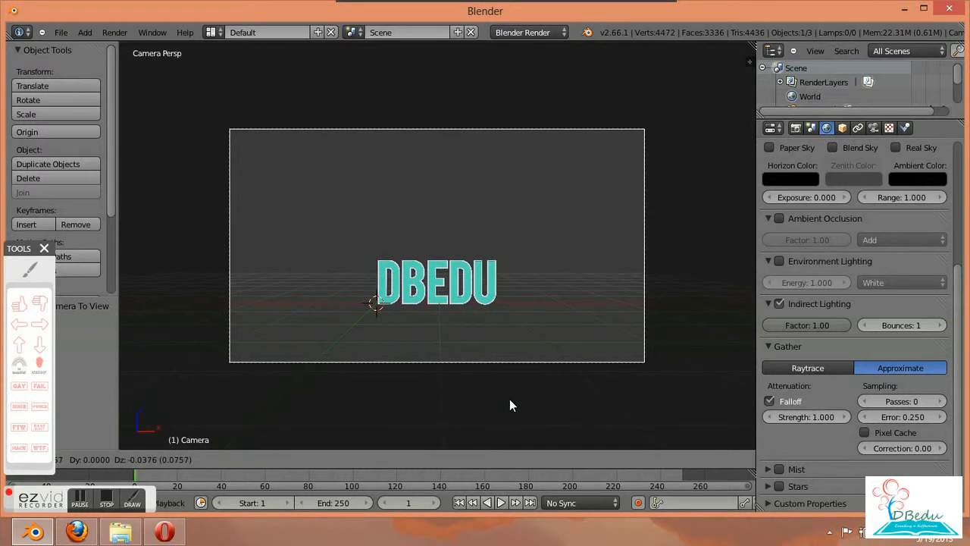
key("y")
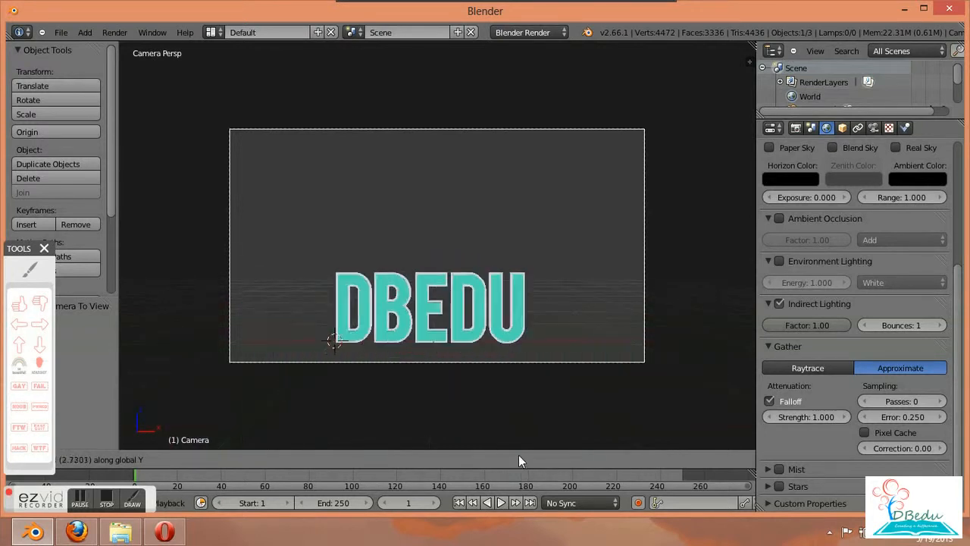
left_click(517, 458)
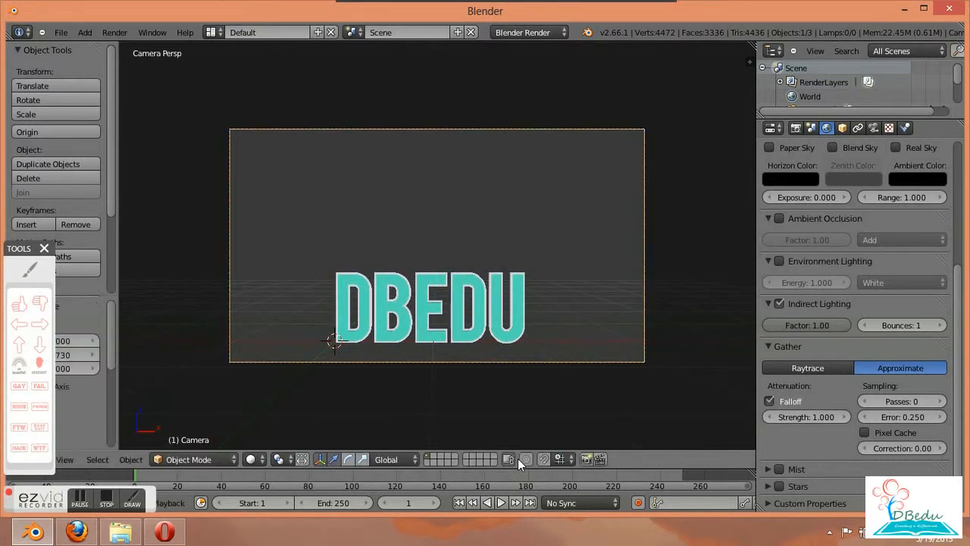
scroll(508, 409, "down", 2)
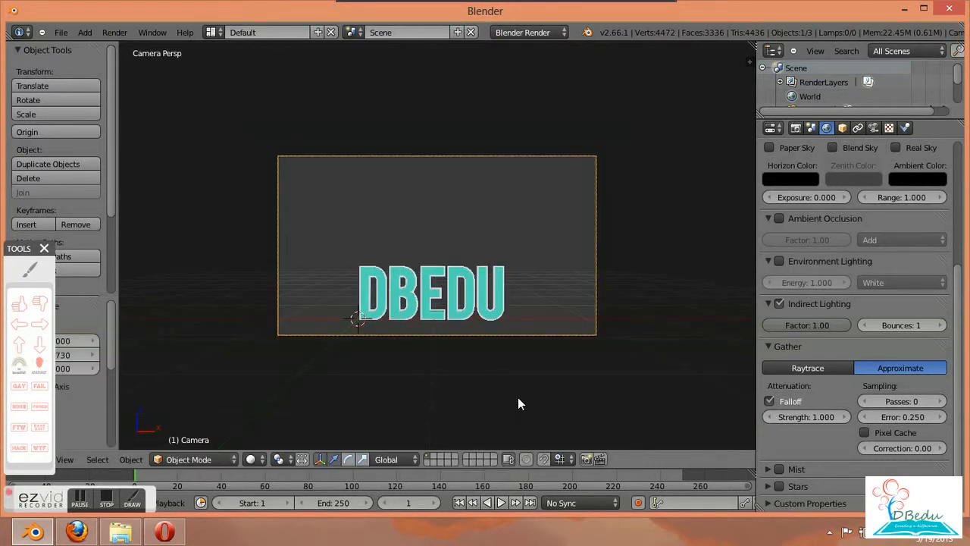
scroll(872, 319, "up", 5)
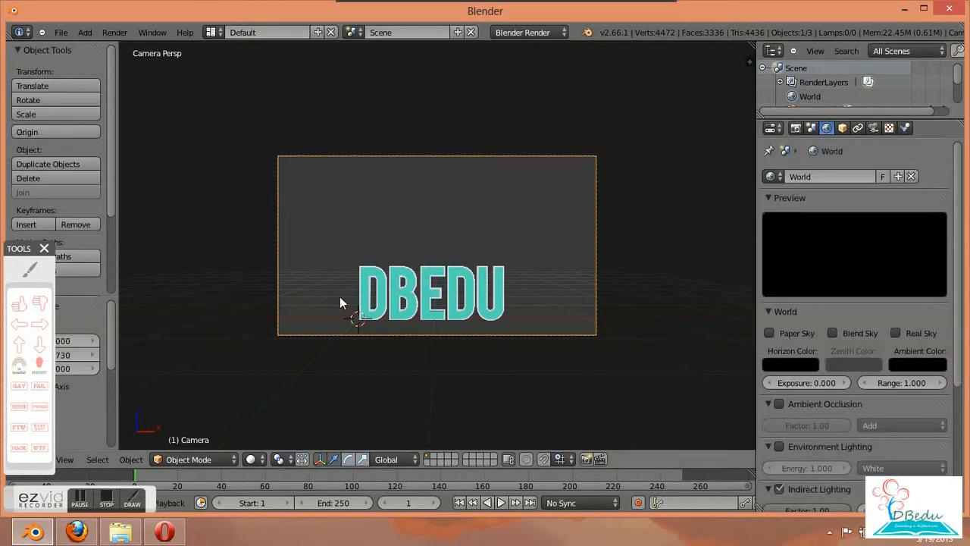
left_click(29, 269)
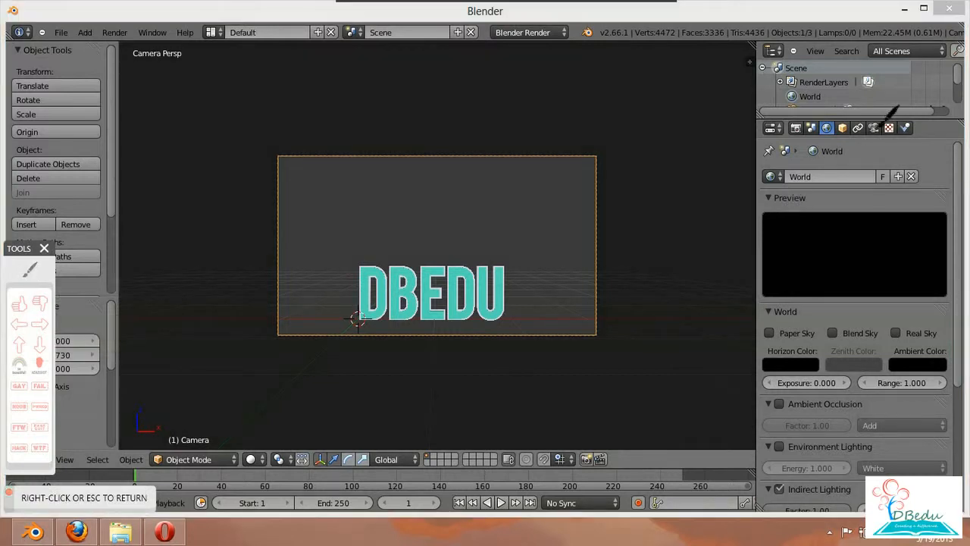
mouse_move(879, 115)
left_mouse_down()
mouse_move(864, 128)
mouse_move(883, 144)
mouse_move(874, 114)
left_mouse_up()
right_click(68, 288)
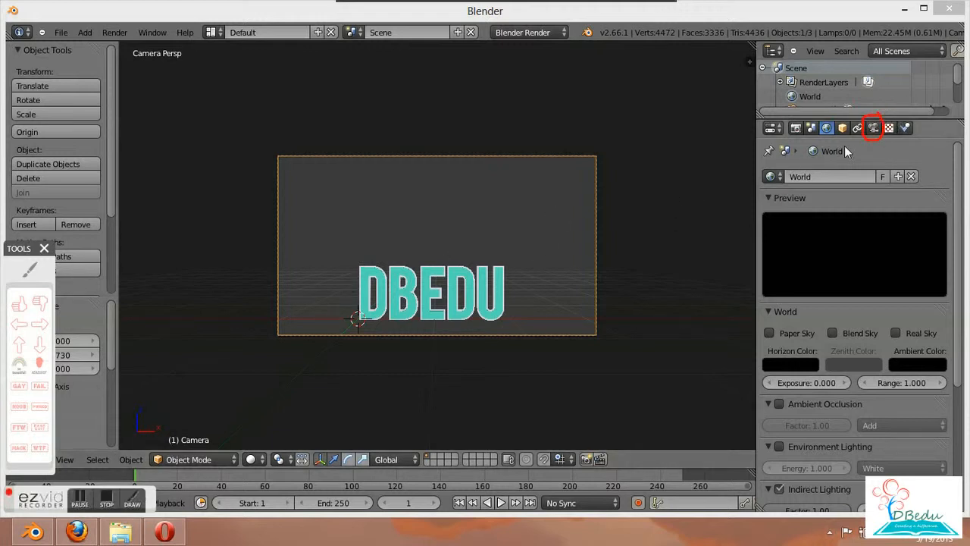
- Set the camera's focal length to 20 millimeters and its sensor size to 20
left_click(872, 128)
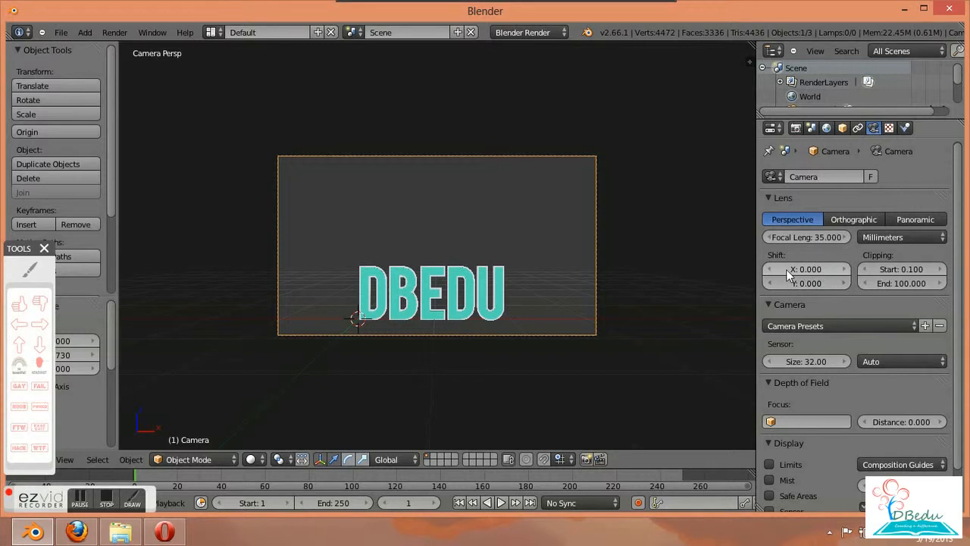
left_click(820, 238)
type("20")
key("Return")
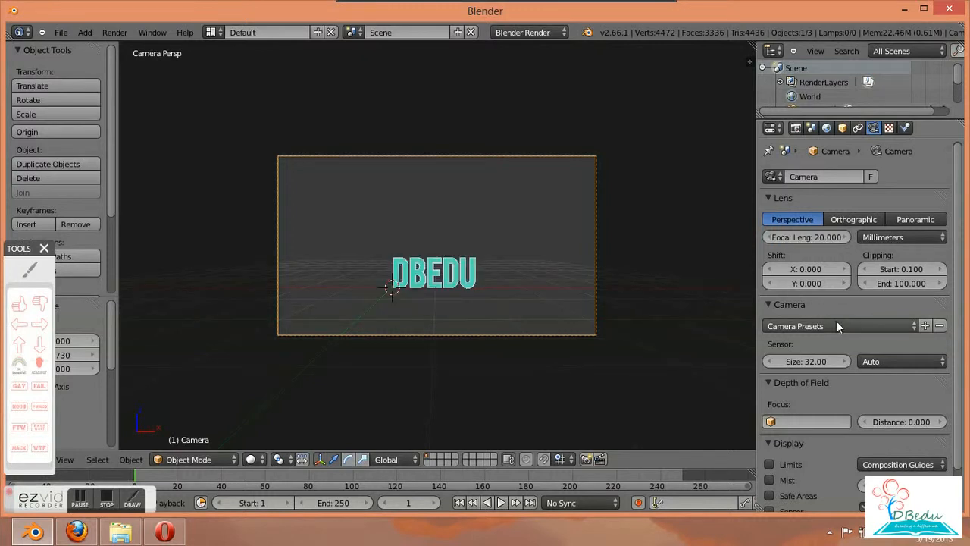
left_click(799, 361)
type("20")
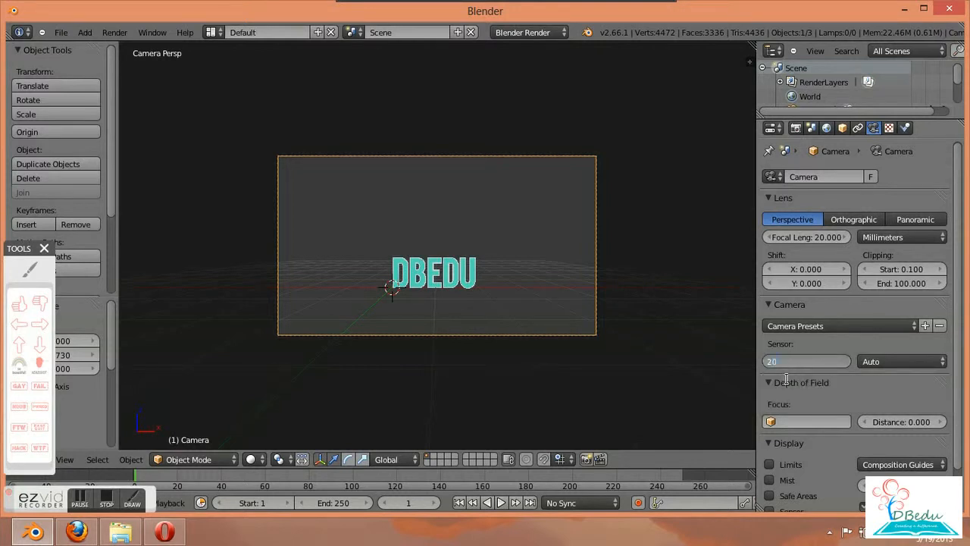
key("Return")
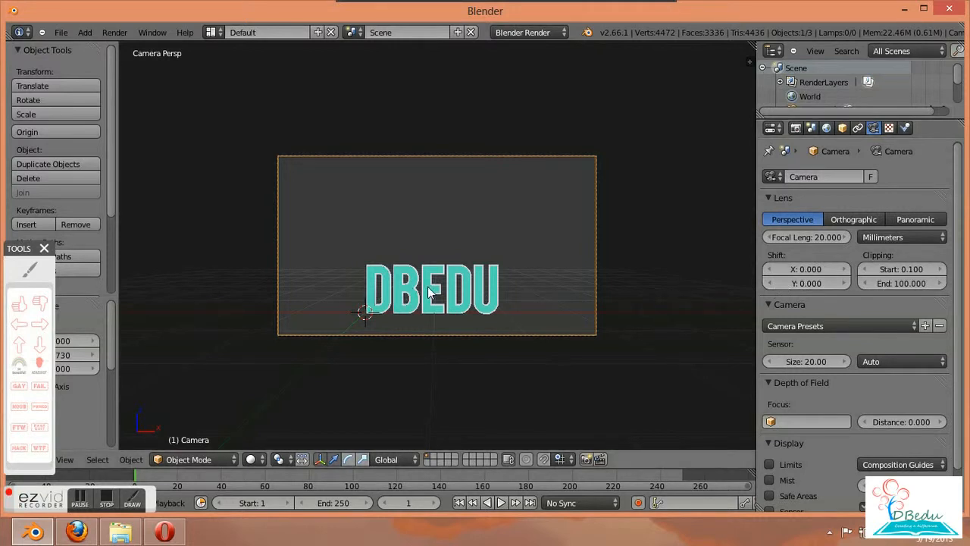
- Lower the camera about 0.535 units along the global Z axis so the text sits near the frame's vertical middle
key("g")
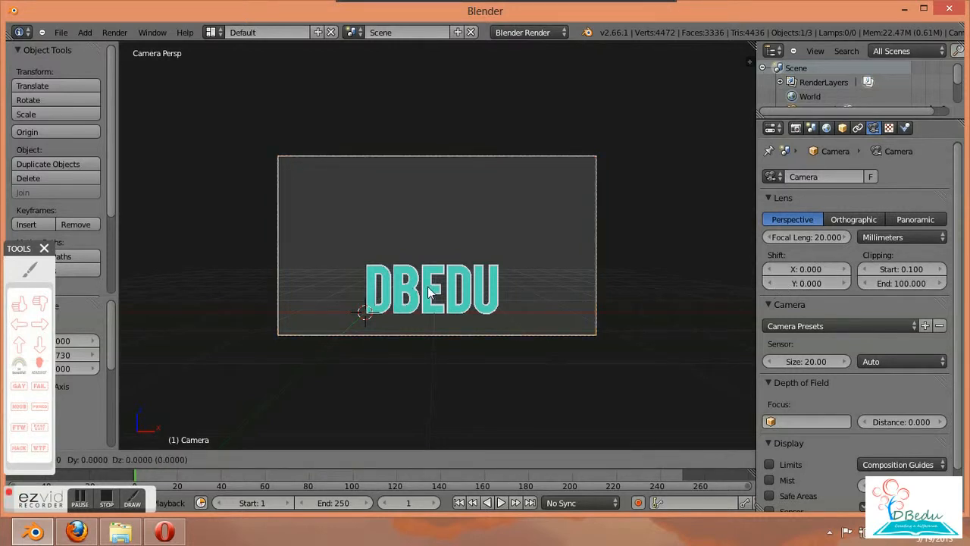
key("z")
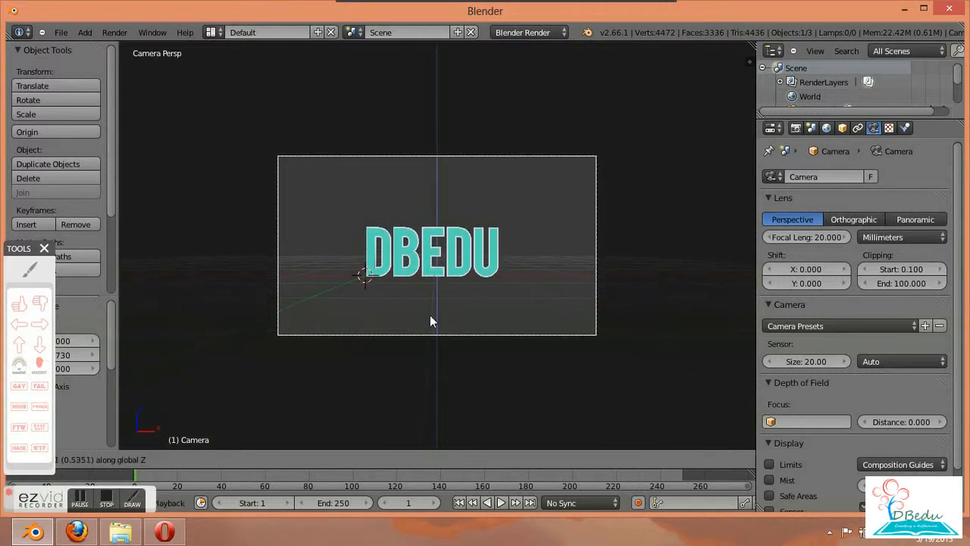
left_click(430, 316)
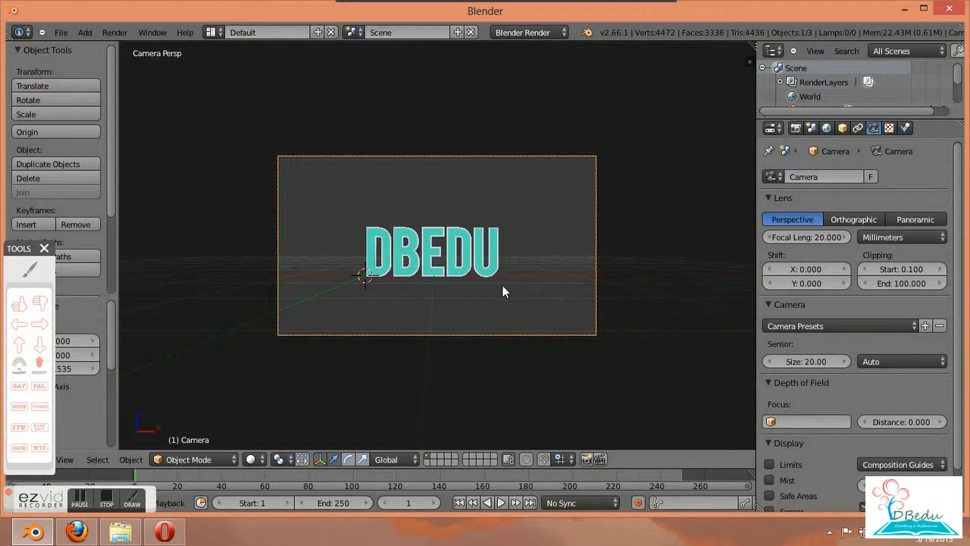
- Add a mesh plane at the origin and scale it up about 15.2 times to form a large floor
key("shift+a")
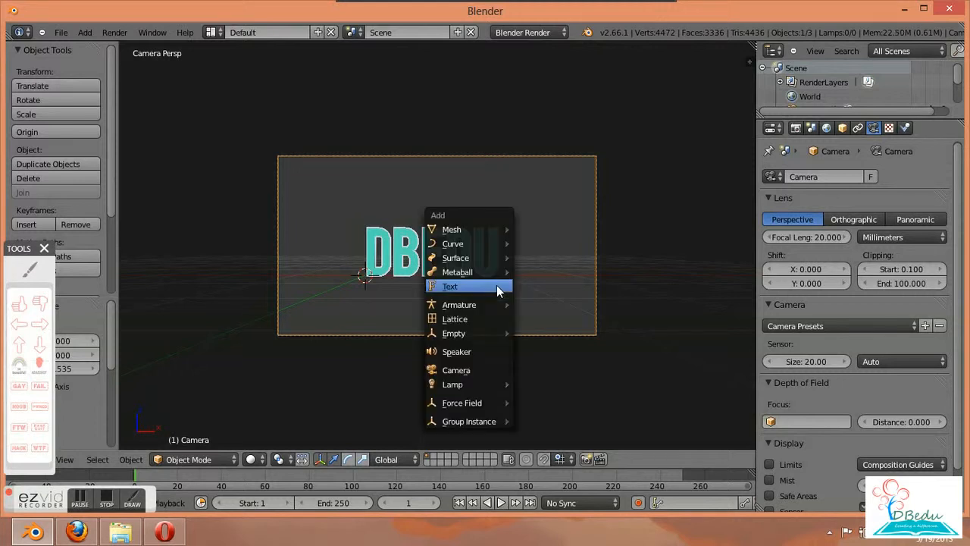
mouse_move(472, 233)
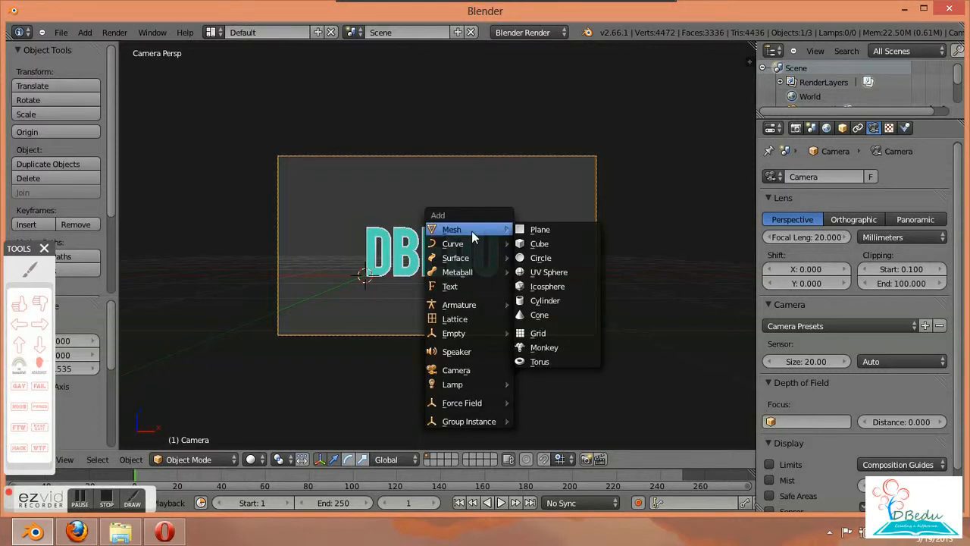
left_click(535, 235)
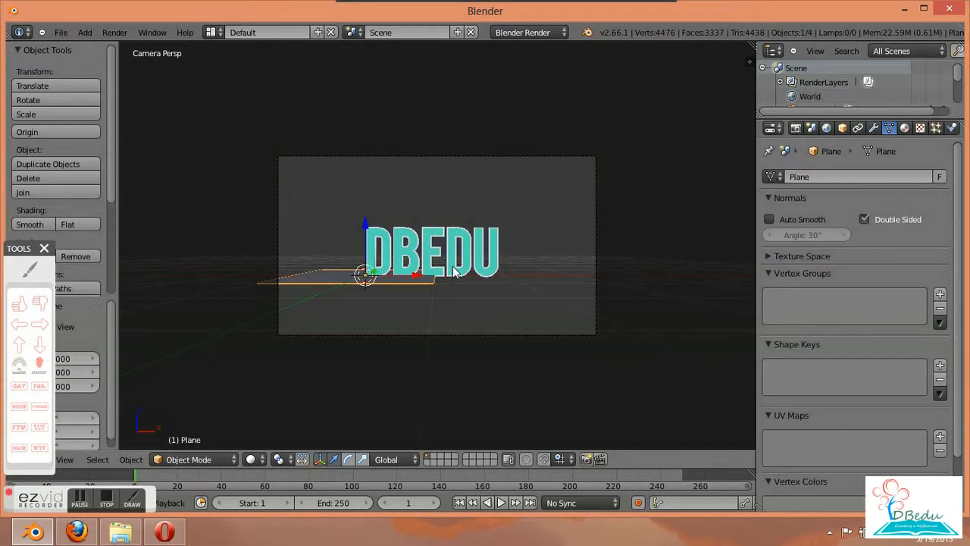
key("s")
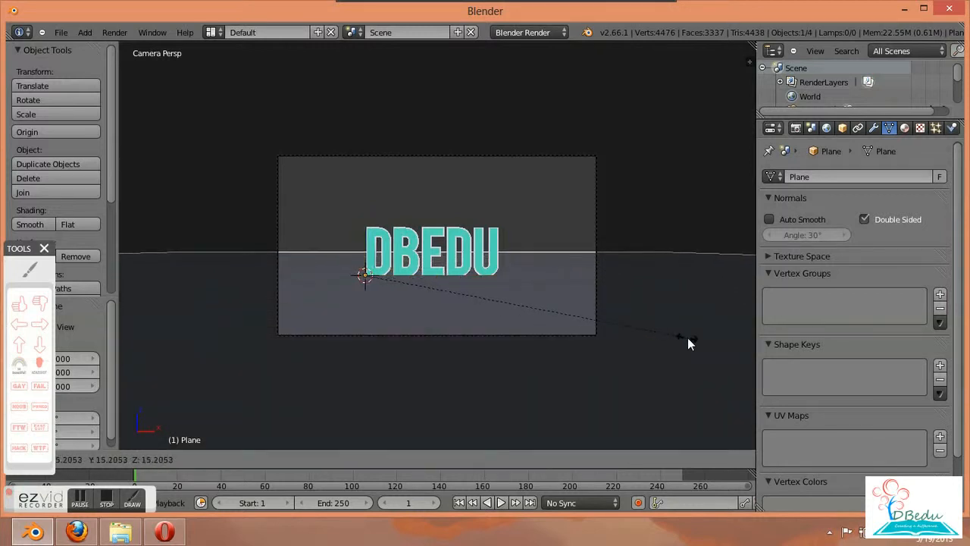
left_click(688, 337)
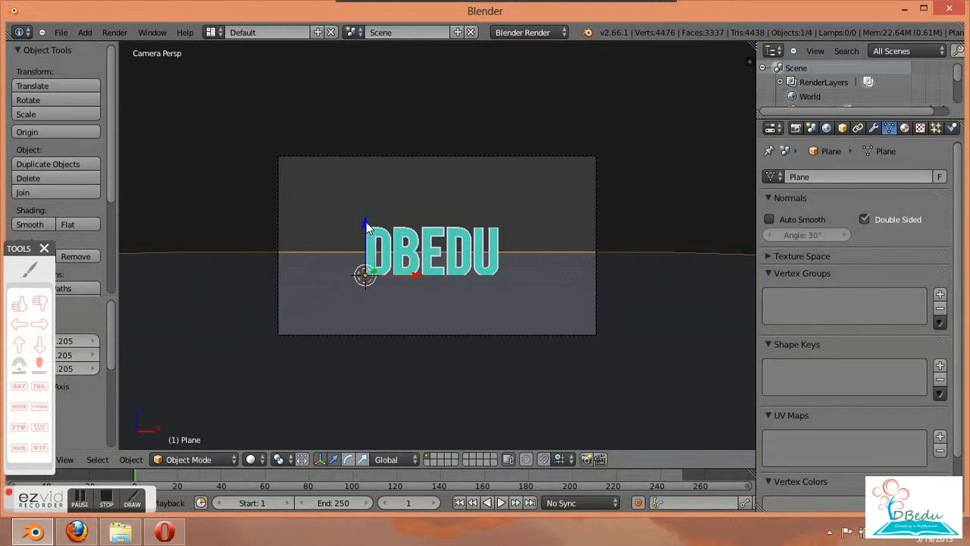
- Lower the floor plane about 0.03 units along the global Z axis, just beneath the text
key("g")
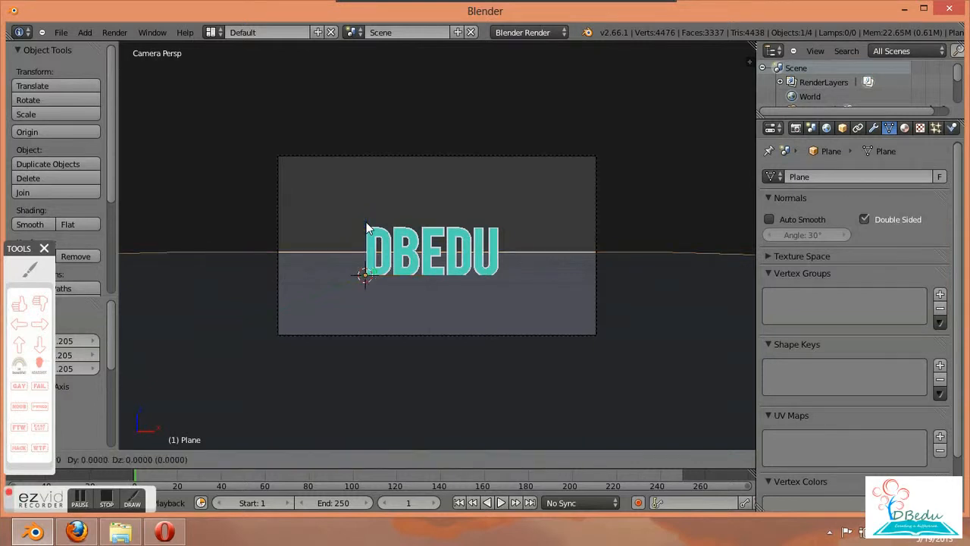
key("z")
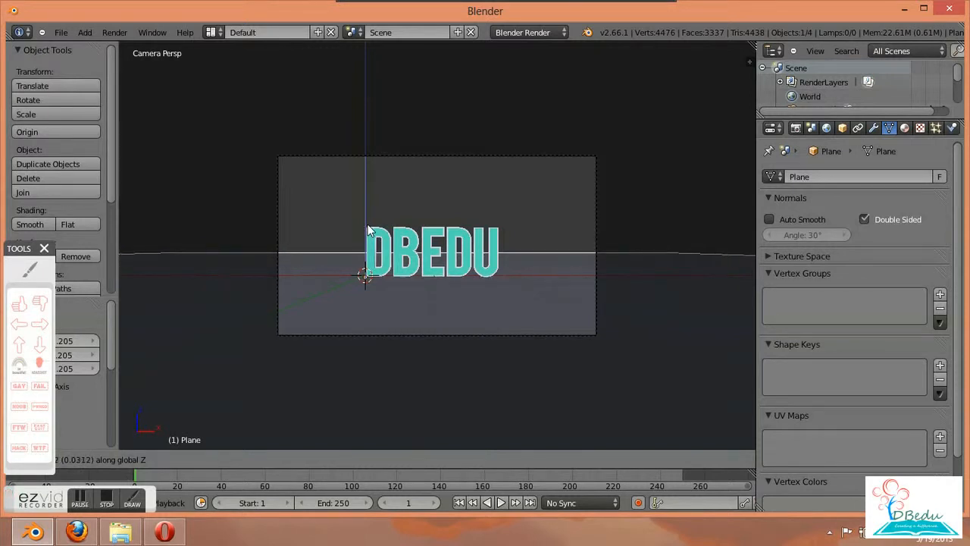
left_click(368, 230)
- Reset the 3D cursor to the origin and examine the text, floor plane and camera from several angles outside the camera view
scroll(485, 341, "up", 7)
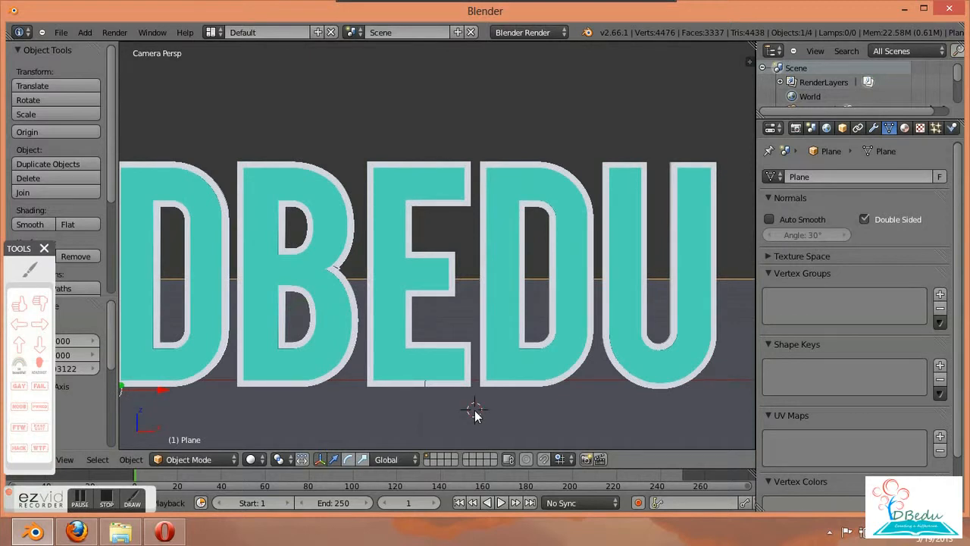
key("shift+c")
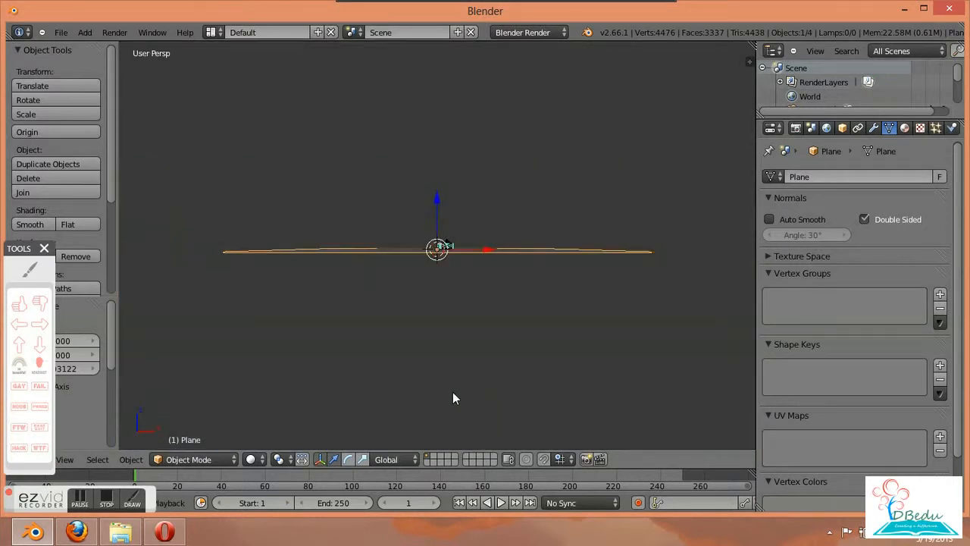
scroll(493, 373, "up", 12)
middle_click_drag(509, 379, 570, 364)
scroll(561, 363, "up", 1)
middle_click_drag(514, 351, 523, 351)
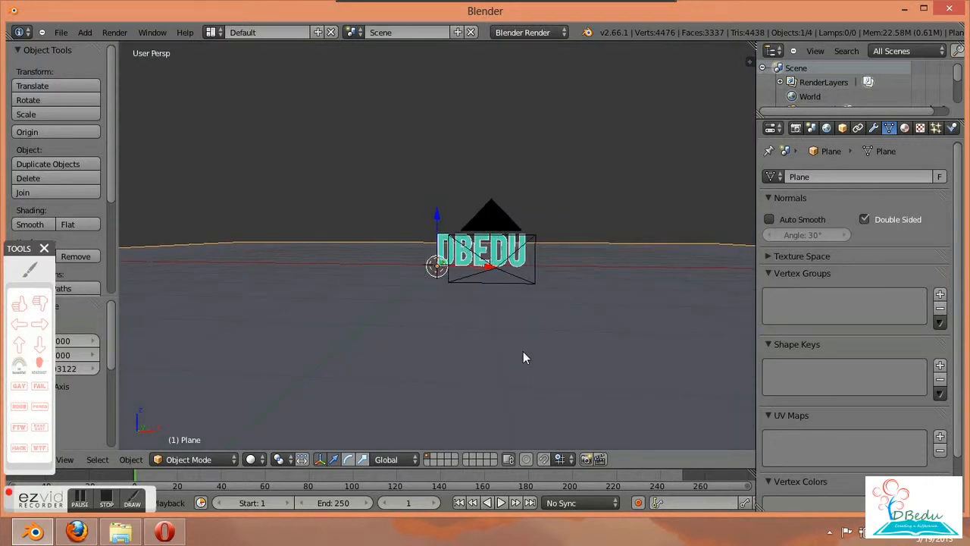
scroll(579, 345, "up", 3)
middle_click_drag(638, 358, 632, 358)
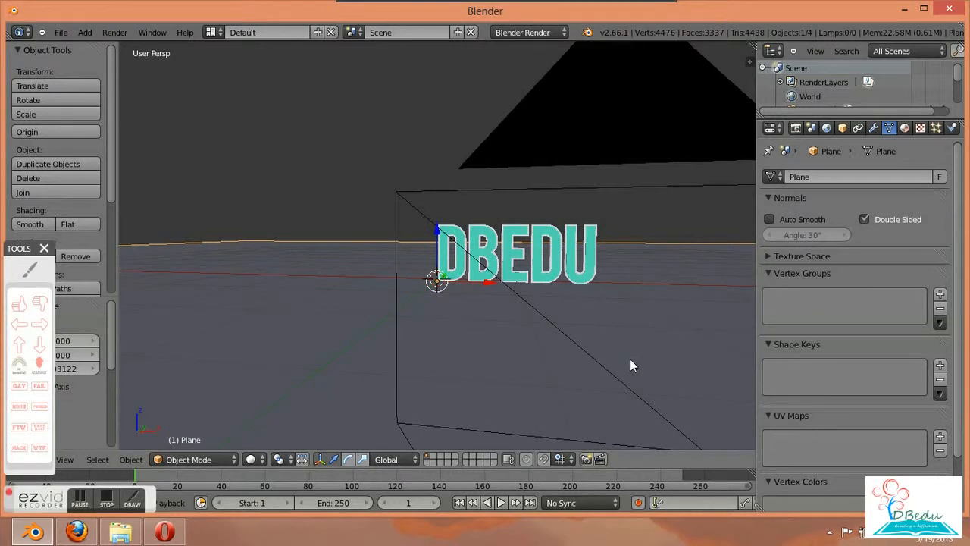
scroll(296, 357, "down", 4)
mouse_move(340, 364)
middle_mouse_down()
mouse_move(496, 397)
mouse_move(605, 403)
mouse_move(504, 422)
mouse_move(263, 330)
mouse_move(60, 340)
mouse_move(1, 359)
mouse_move(121, 394)
mouse_move(249, 410)
mouse_move(328, 395)
mouse_move(324, 359)
middle_mouse_up()
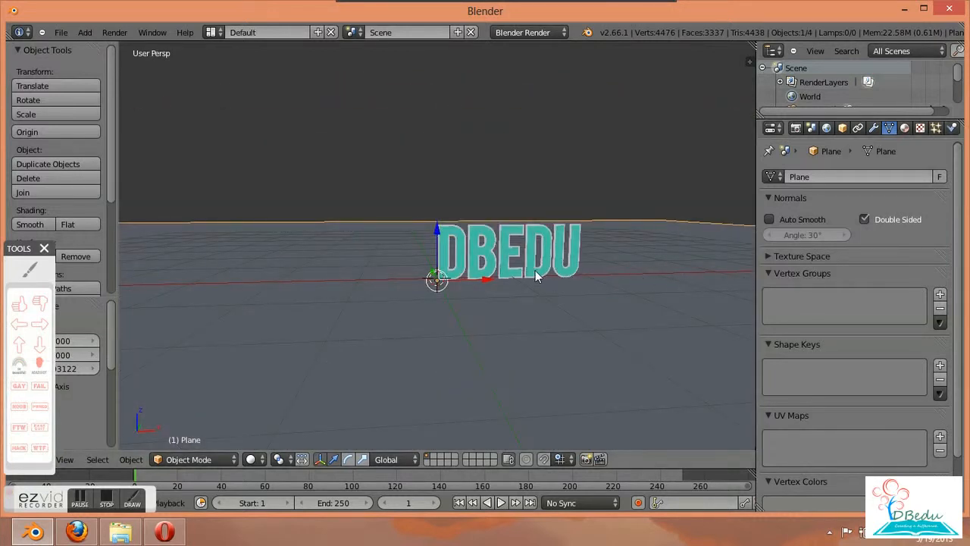
scroll(606, 333, "down", 4)
middle_click_drag(601, 337, 548, 290)
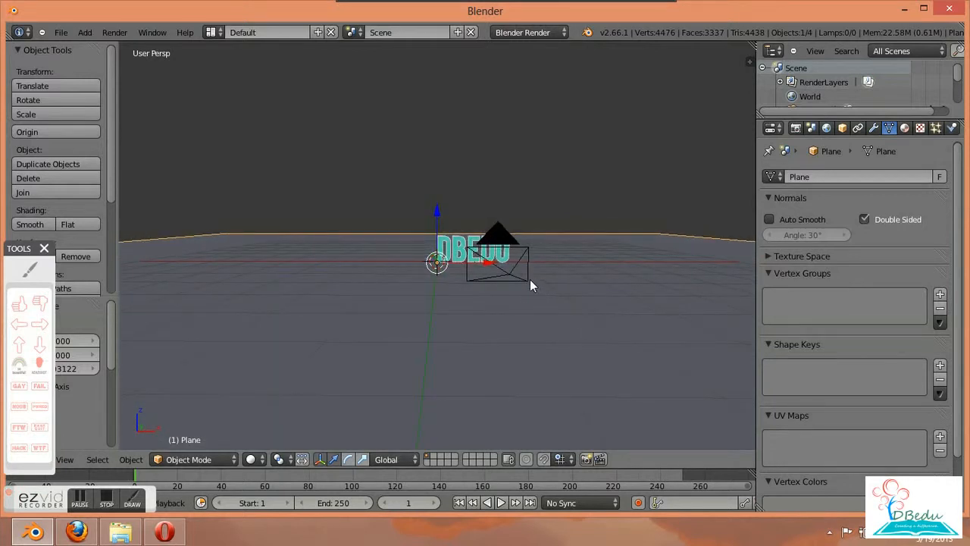
- Select the camera and, in camera view, move it about 0.07 units along the global X axis to centre the text horizontally
right_click(528, 278)
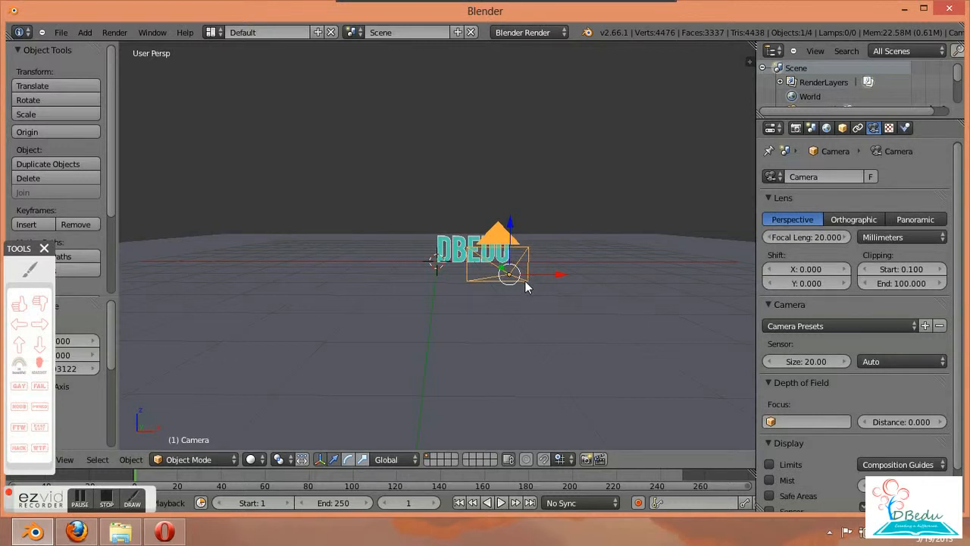
key("KP_0")
scroll(488, 333, "down", 4)
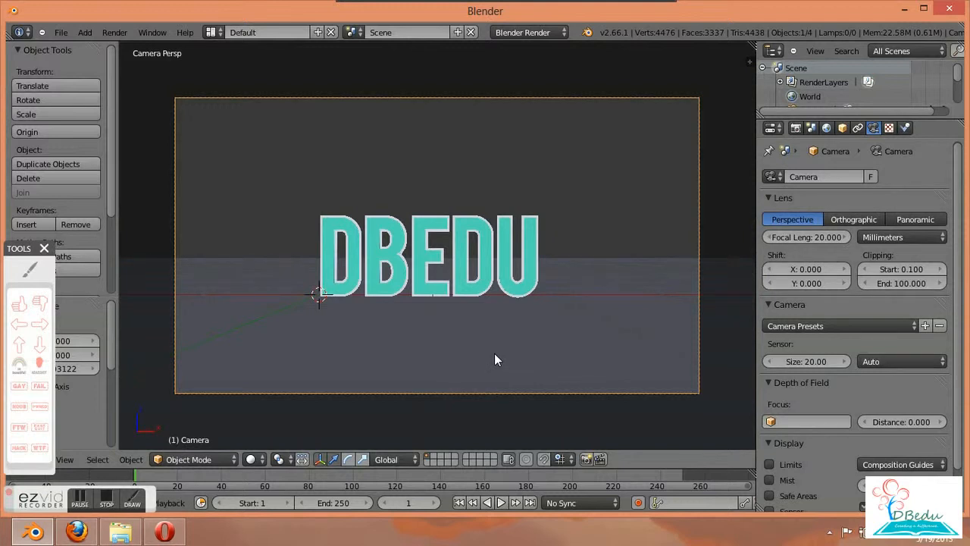
key("g")
key("x")
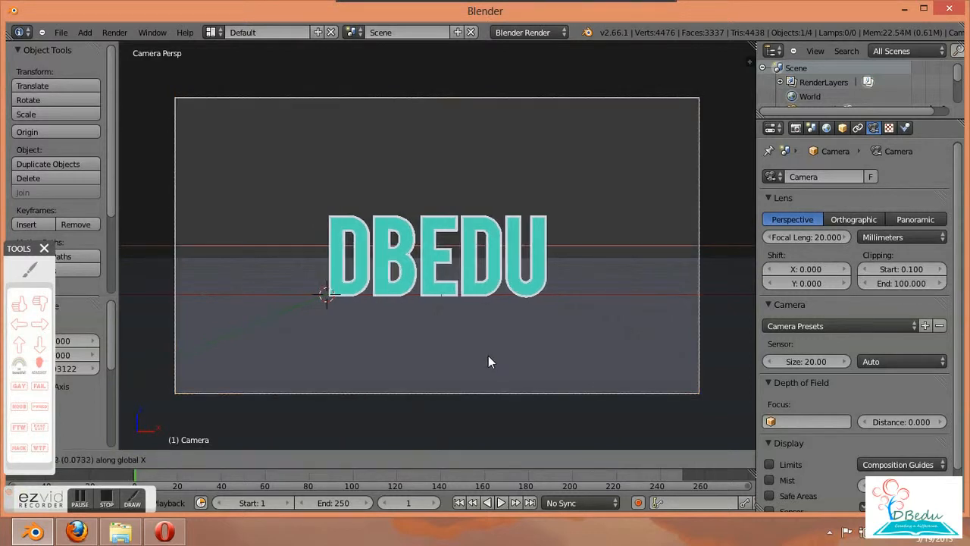
left_click(489, 357)
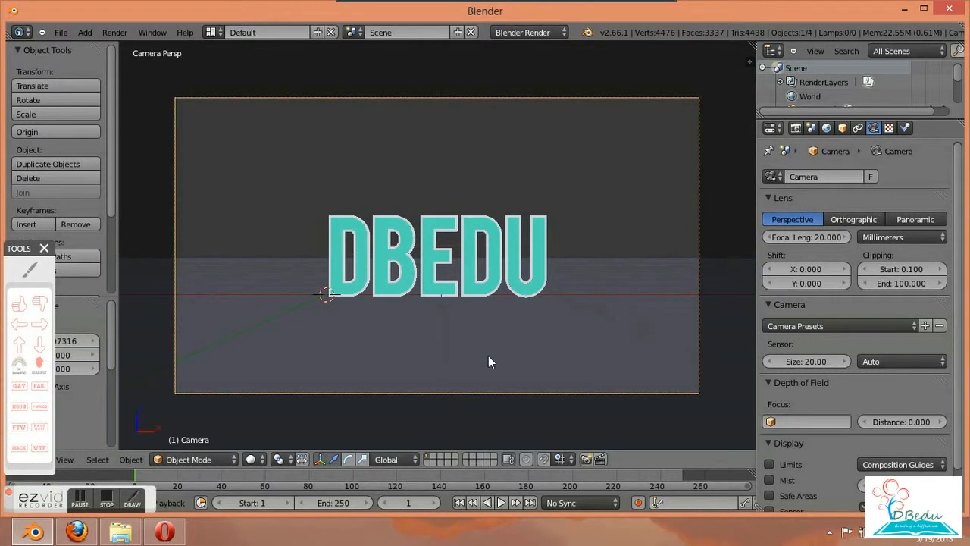
- Move the camera about 1.45 units along global Y towards the text and lower it about 0.26 units along global Z
key("g")
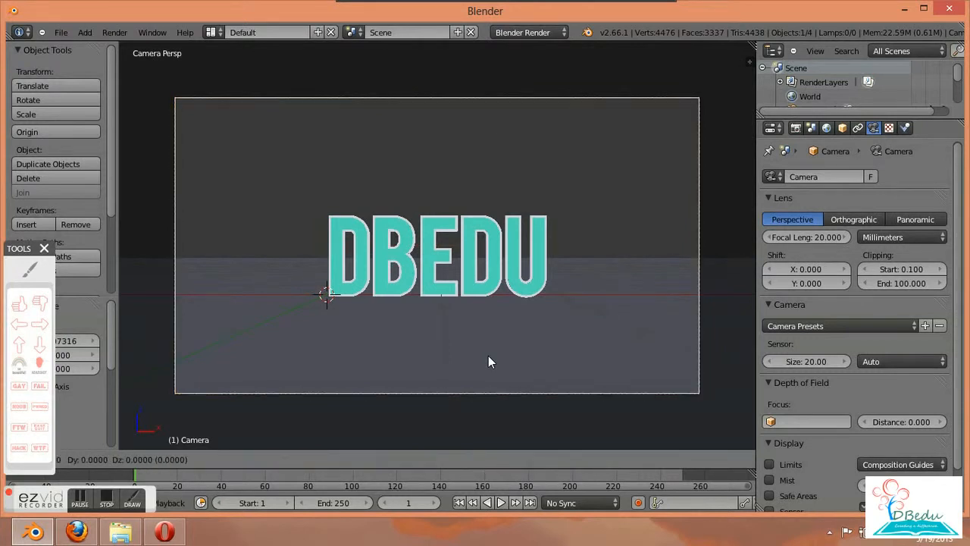
key("y")
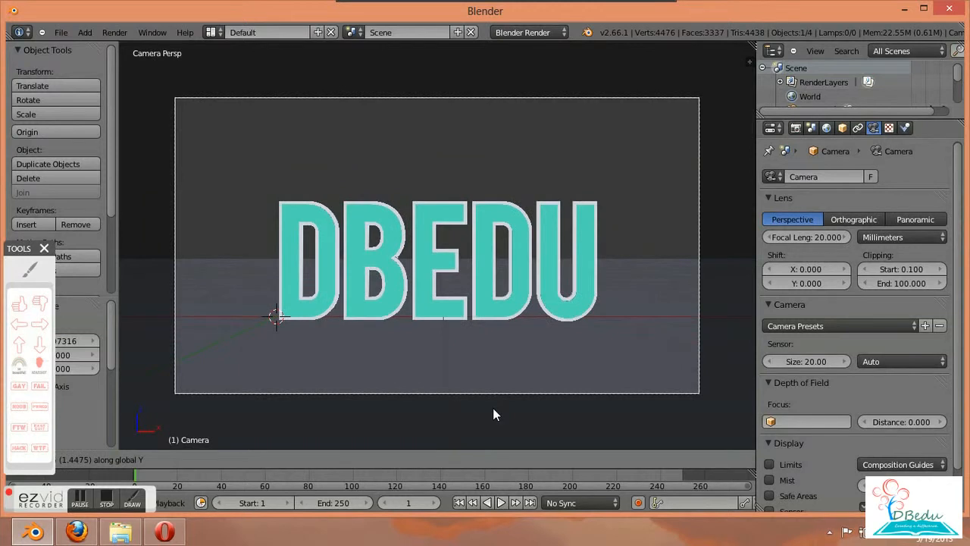
left_click(493, 410)
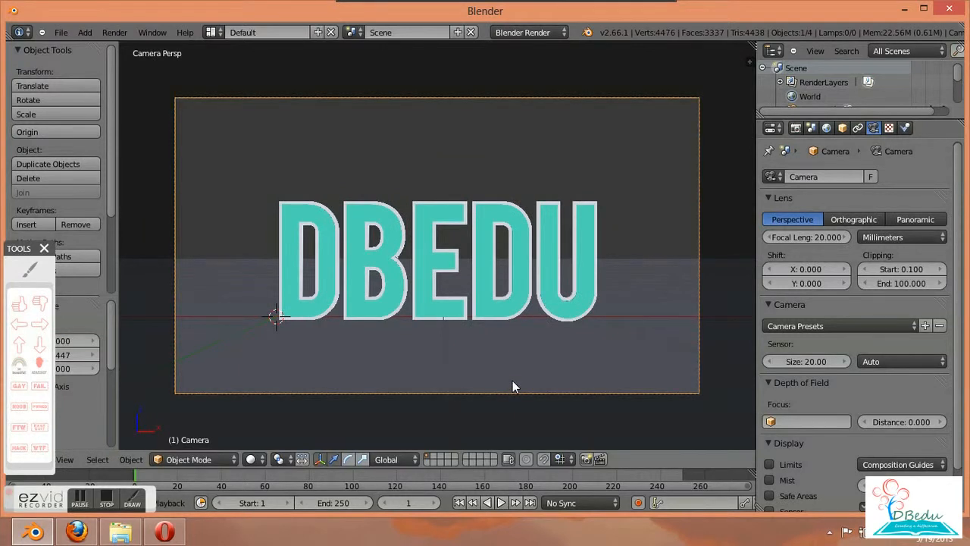
key("g")
key("z")
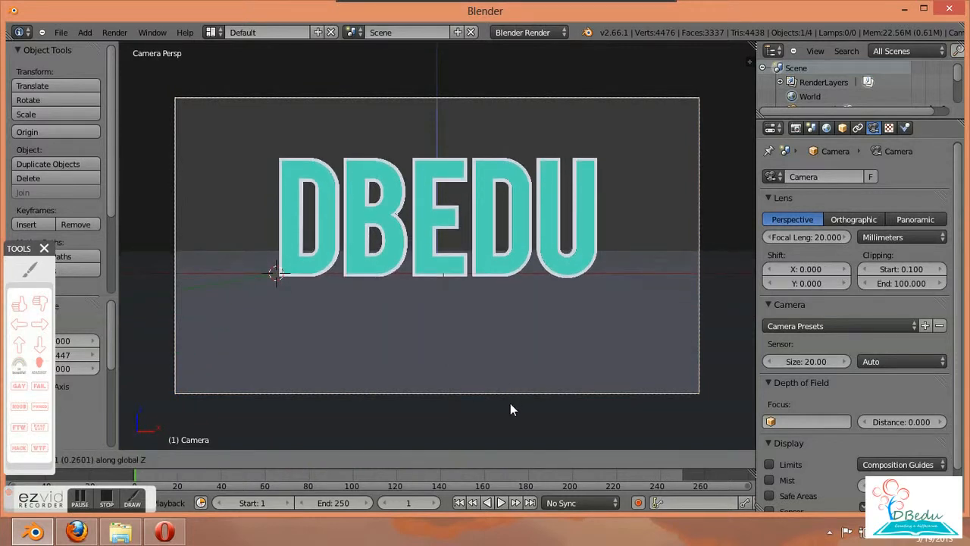
left_click(510, 404)
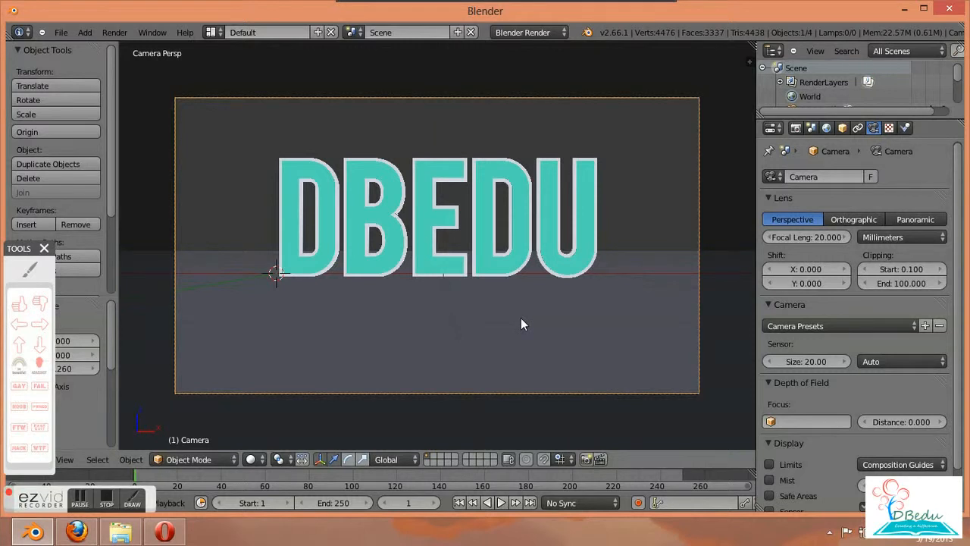
- Render the current frame of the text on the floor plane
key("F12")
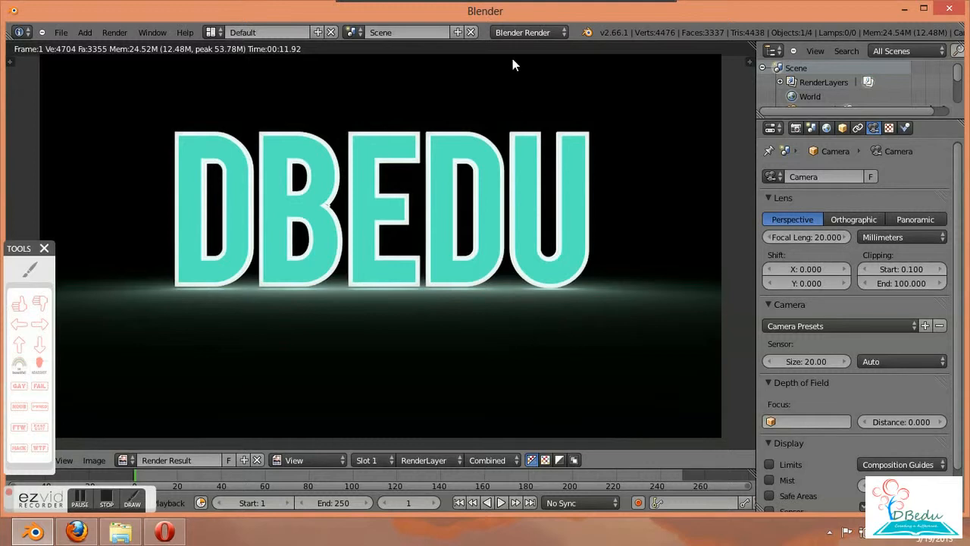
left_click(32, 270)
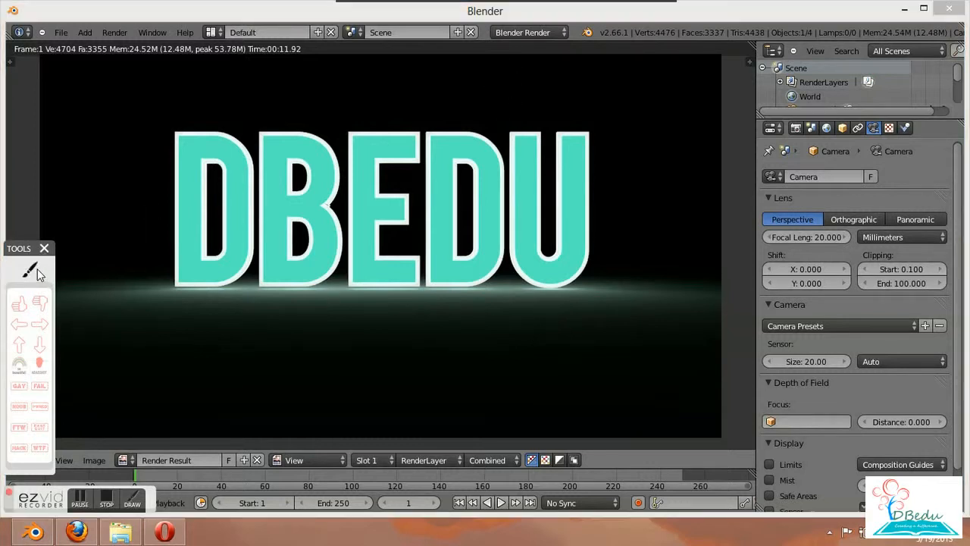
mouse_move(378, 49)
left_mouse_down()
mouse_move(374, 125)
mouse_move(430, 95)
left_mouse_up()
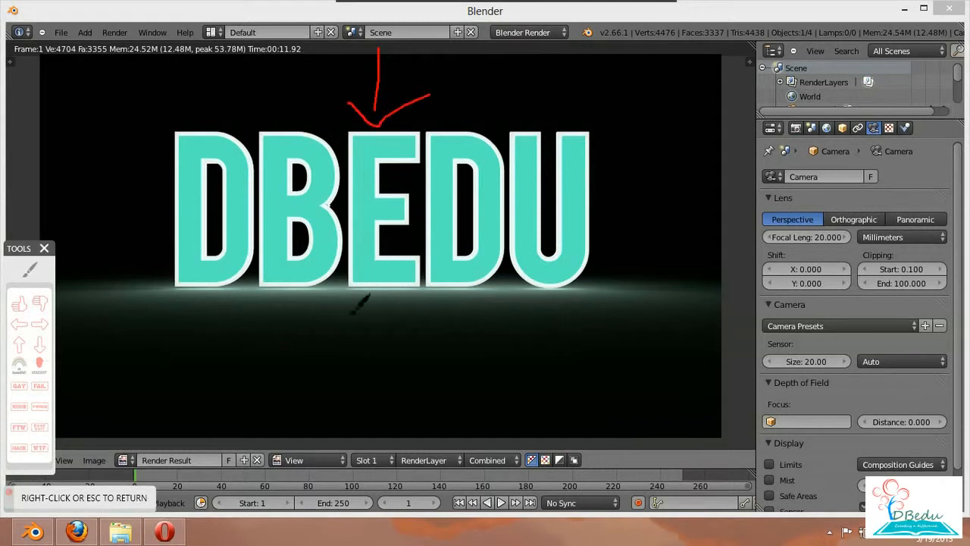
left_click_drag(176, 302, 187, 302)
mouse_move(244, 326)
left_mouse_down()
mouse_move(266, 347)
mouse_move(252, 335)
left_mouse_up()
left_click_drag(376, 339, 395, 356)
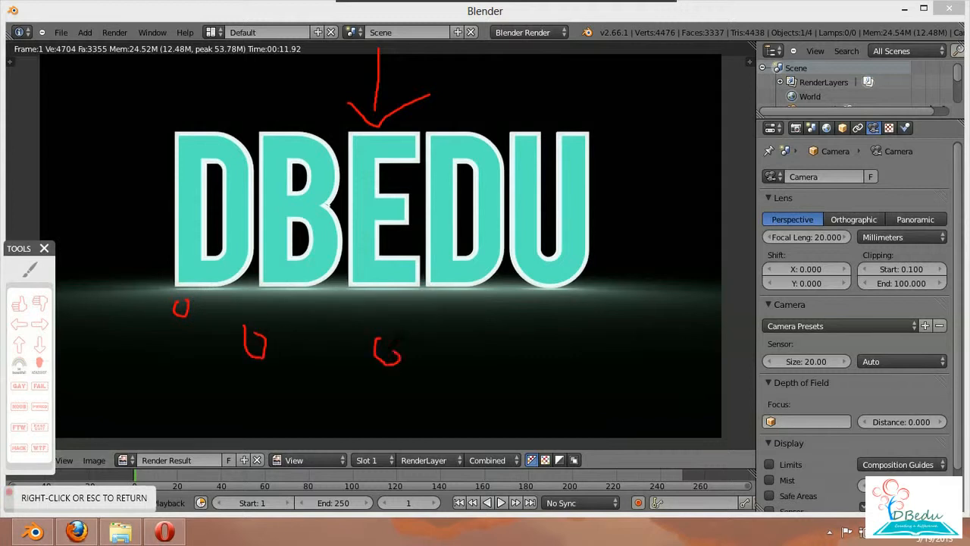
mouse_move(455, 310)
left_mouse_down()
mouse_move(458, 334)
mouse_move(461, 314)
mouse_move(525, 317)
mouse_move(522, 309)
left_mouse_up()
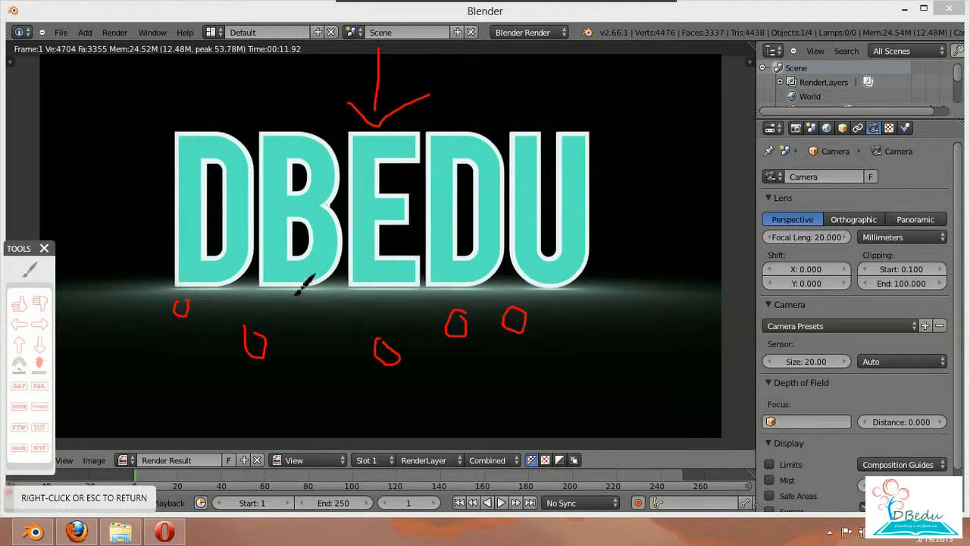
left_click_drag(156, 260, 113, 115)
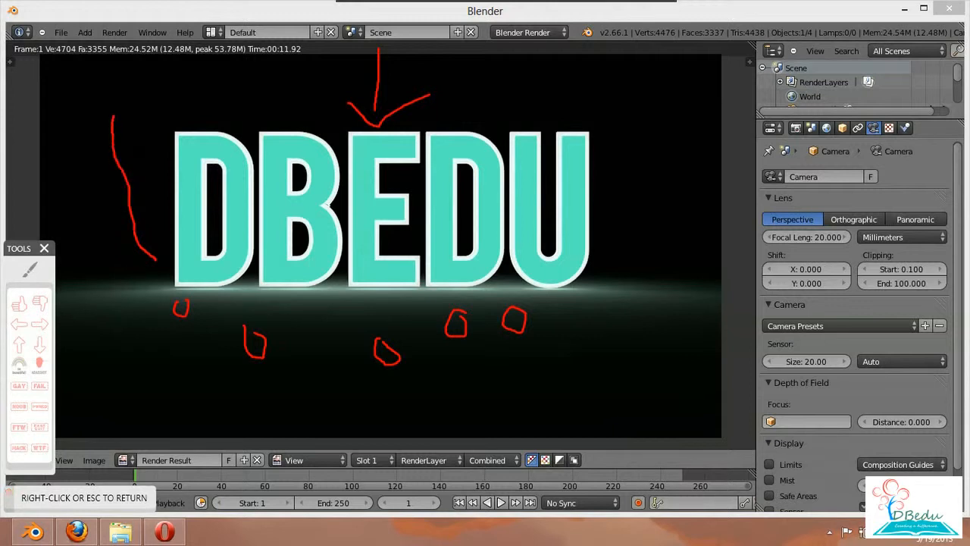
left_click_drag(163, 135, 177, 101)
mouse_move(244, 136)
left_mouse_down()
mouse_move(245, 112)
mouse_move(295, 80)
left_mouse_up()
mouse_move(325, 135)
left_mouse_down()
mouse_move(322, 94)
mouse_move(332, 76)
left_mouse_up()
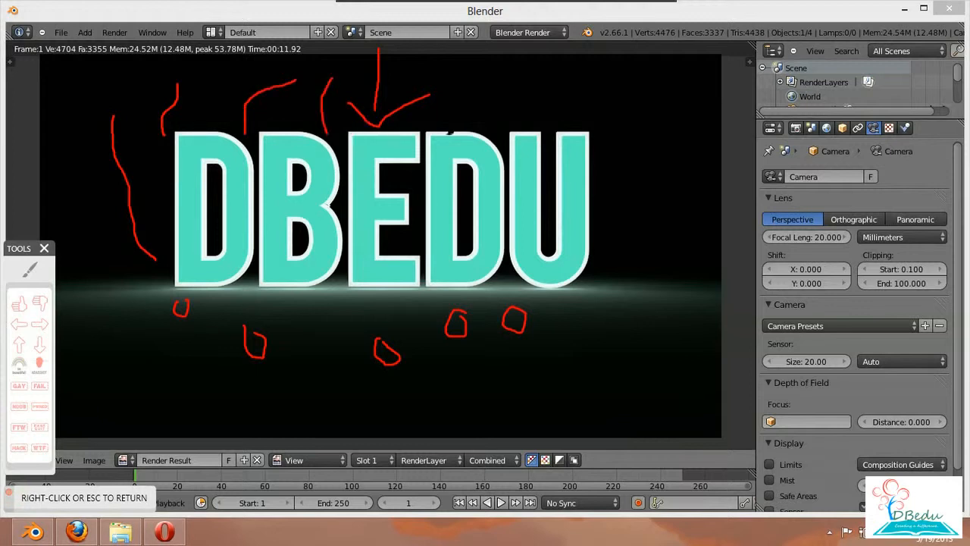
left_click_drag(472, 119, 450, 69)
mouse_move(586, 127)
left_mouse_down()
mouse_move(588, 94)
mouse_move(523, 77)
left_mouse_up()
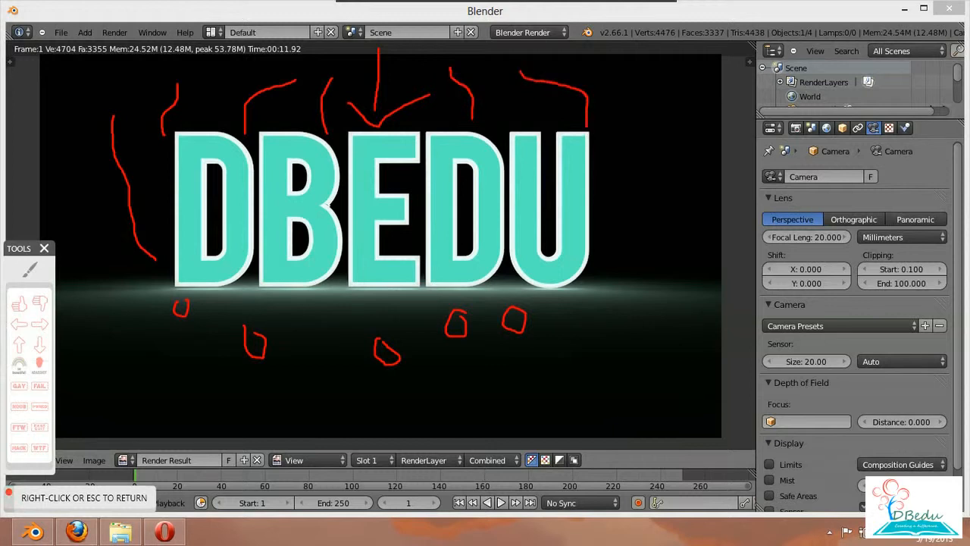
mouse_move(627, 224)
left_mouse_down()
mouse_move(643, 188)
mouse_move(635, 141)
left_mouse_up()
mouse_move(601, 274)
left_mouse_down()
mouse_move(659, 241)
mouse_move(649, 307)
mouse_move(591, 348)
mouse_move(564, 383)
left_mouse_up()
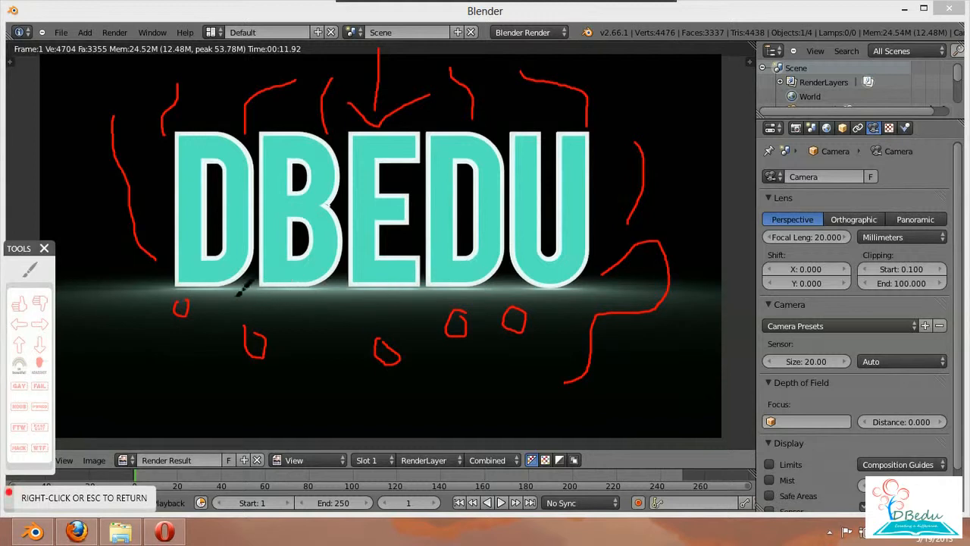
right_click(204, 290)
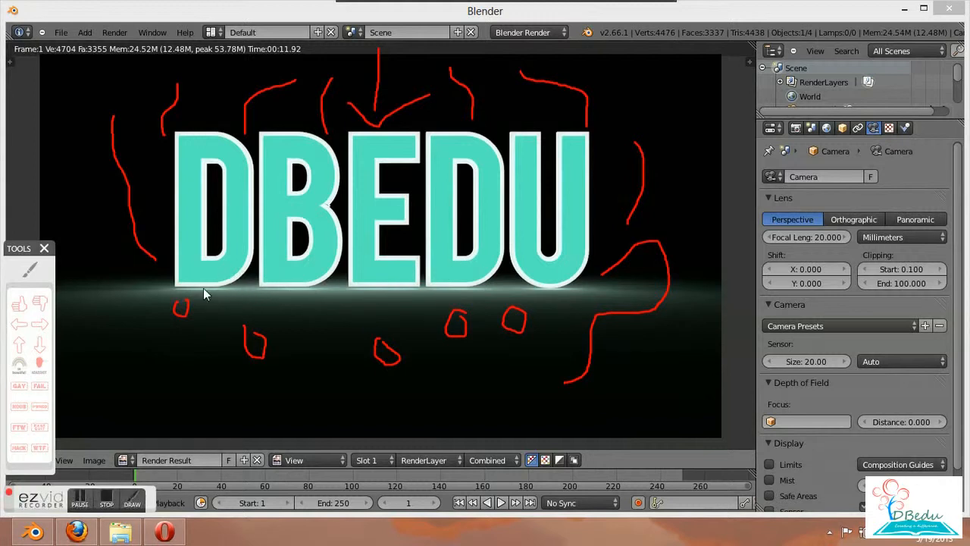